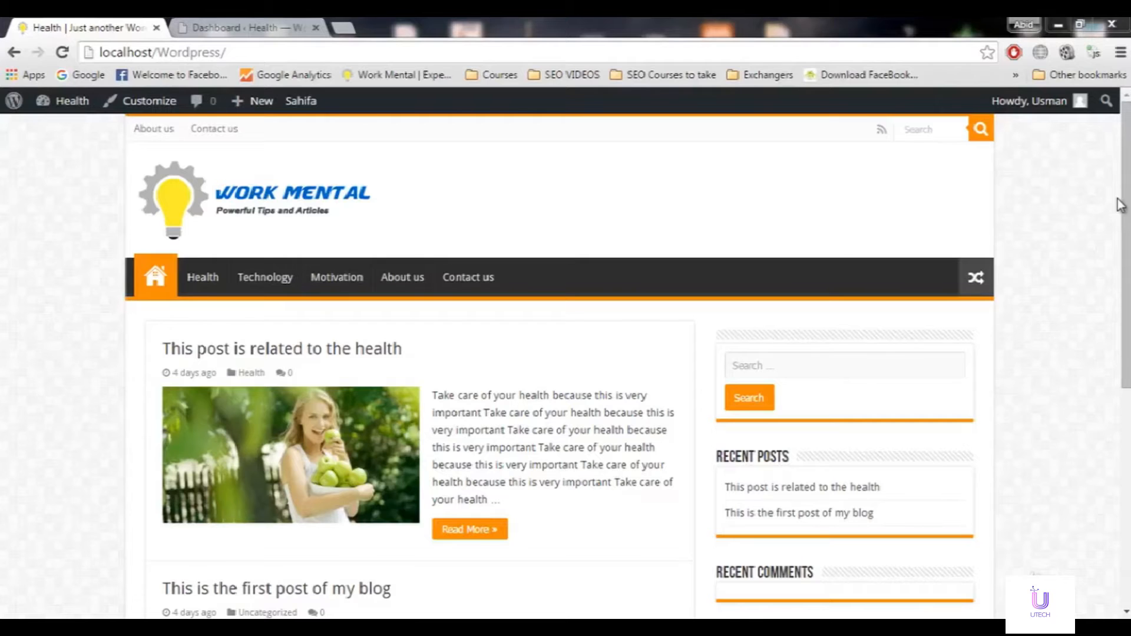
Open the widget management page in the site's admin dashboard
{"action": "mouse_move", "coordinate": [1119, 205]}
{"action": "left_mouse_down"}
{"action": "mouse_move", "coordinate": [1129, 373]}
{"action": "mouse_move", "coordinate": [1108, 146]}
{"action": "left_mouse_up"}
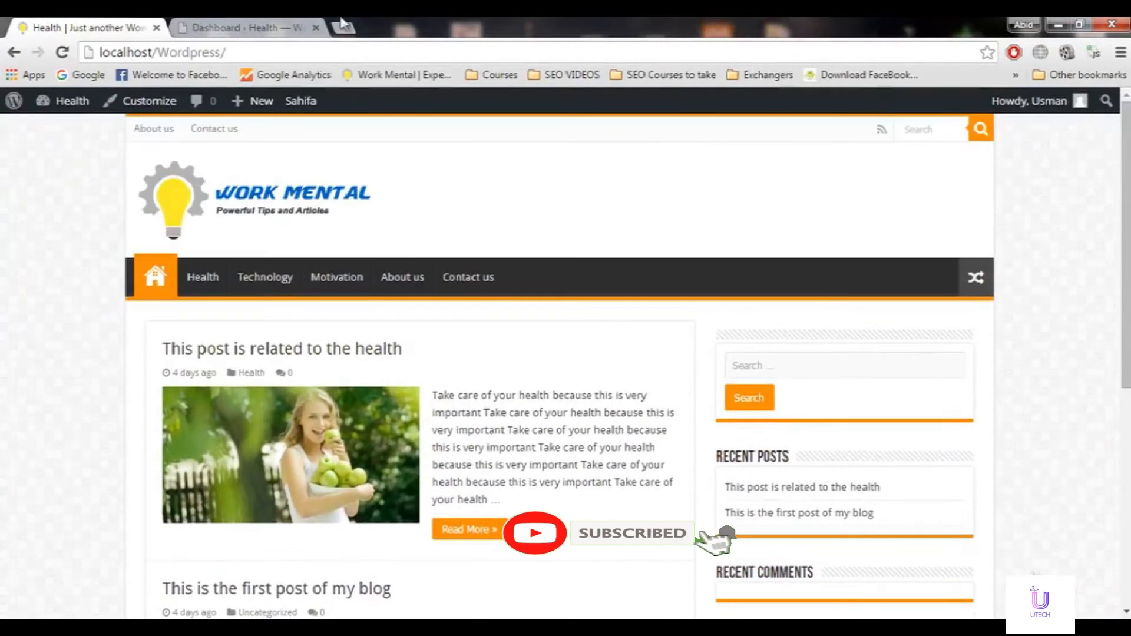
{"action": "left_click", "coordinate": [294, 27]}
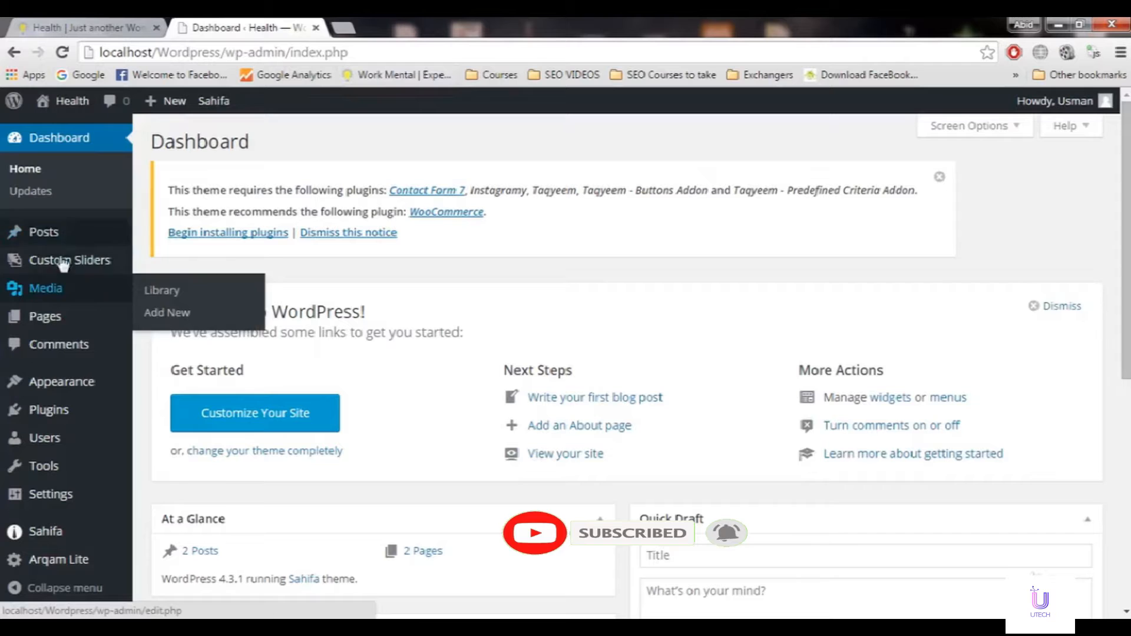
{"action": "mouse_move", "coordinate": [69, 399]}
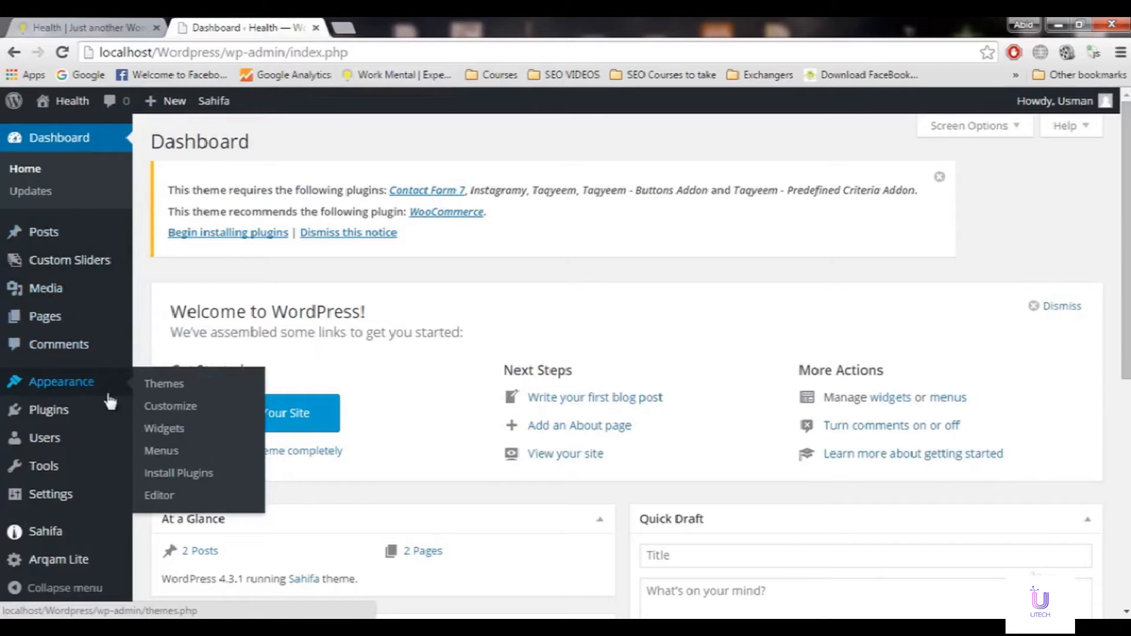
{"action": "left_click", "coordinate": [168, 429]}
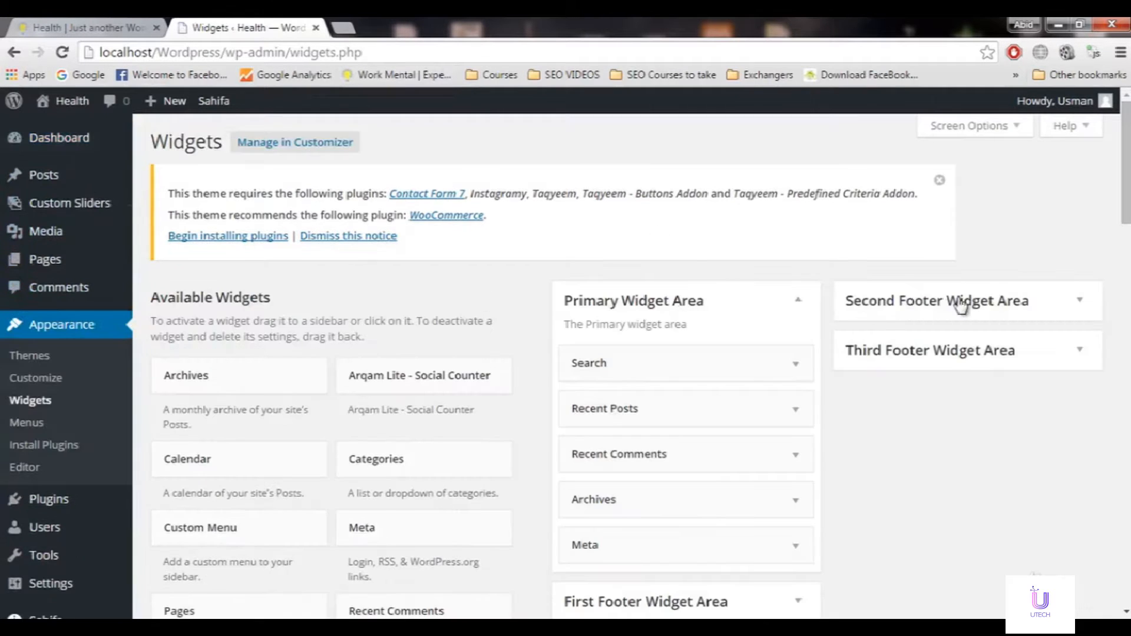
{"action": "left_click_drag", "start_coordinate": [1129, 165], "coordinate": [1129, 181]}
Examine the live homepage from the main sidebar down to the footer to see where widgets appear
{"action": "left_click", "coordinate": [113, 25]}
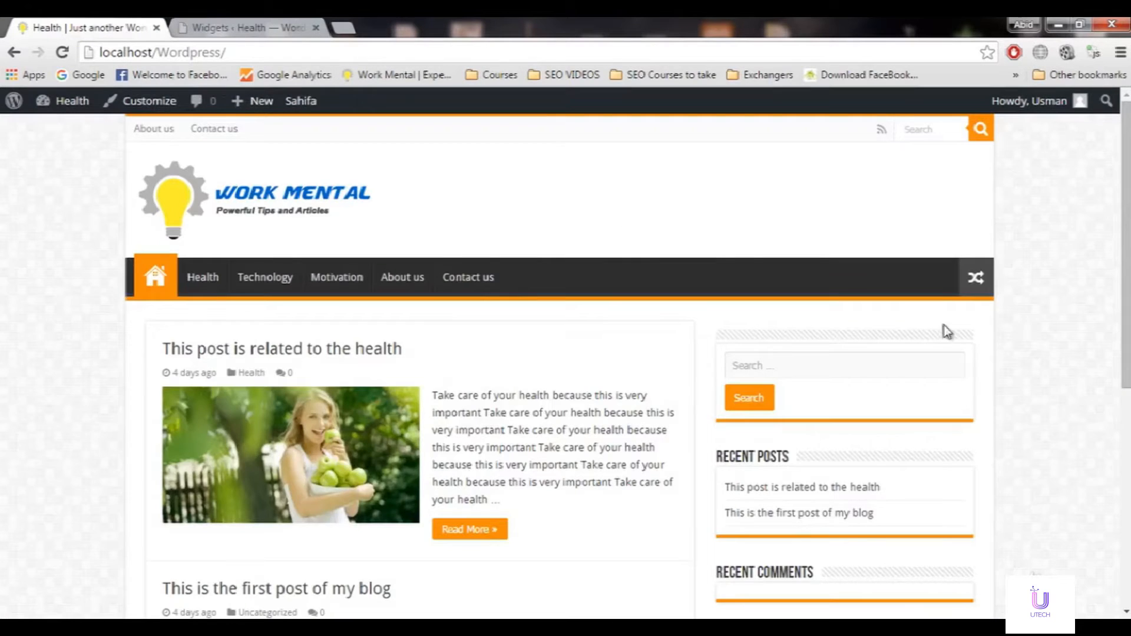
{"action": "scroll", "coordinate": [454, 574], "scroll_direction": "down", "scroll_amount": 7}
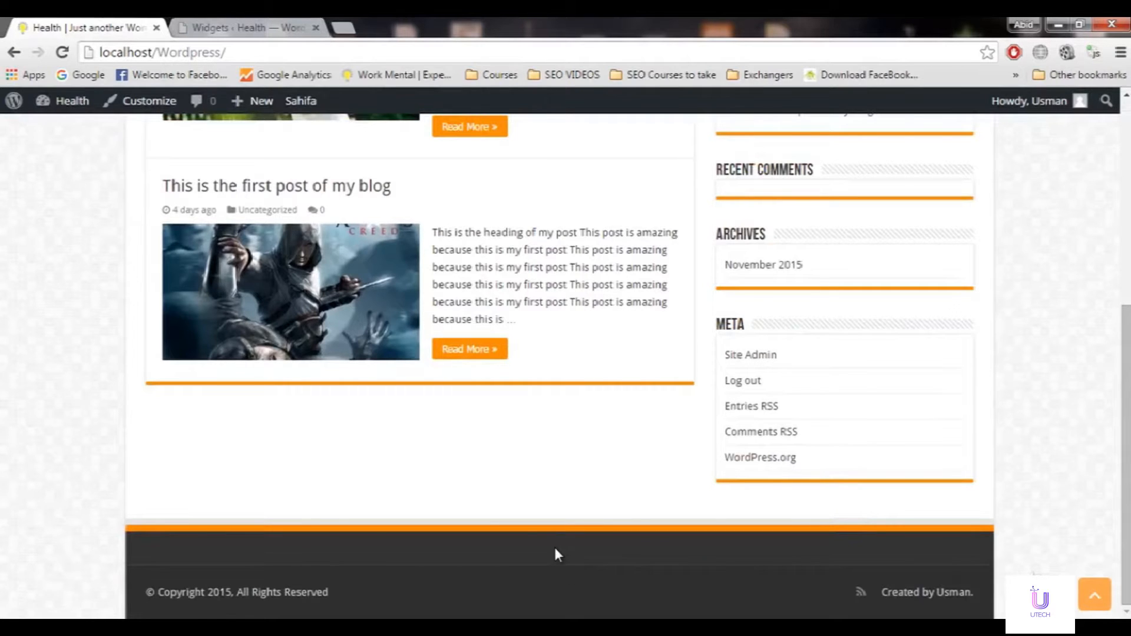
{"action": "left_click", "coordinate": [215, 20]}
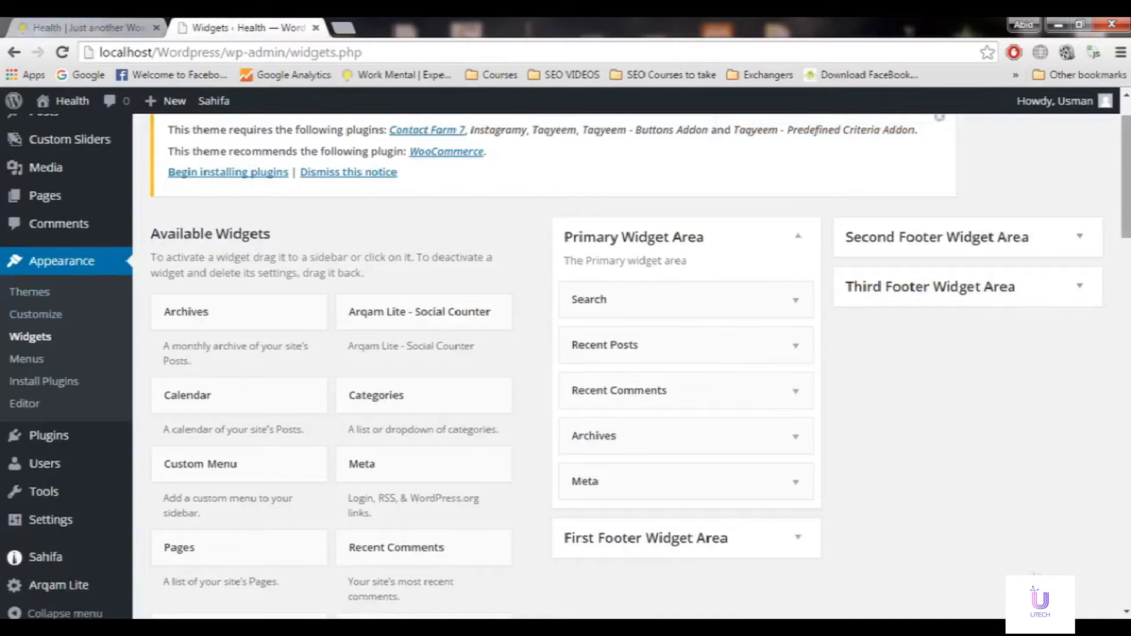
{"action": "left_click", "coordinate": [139, 24]}
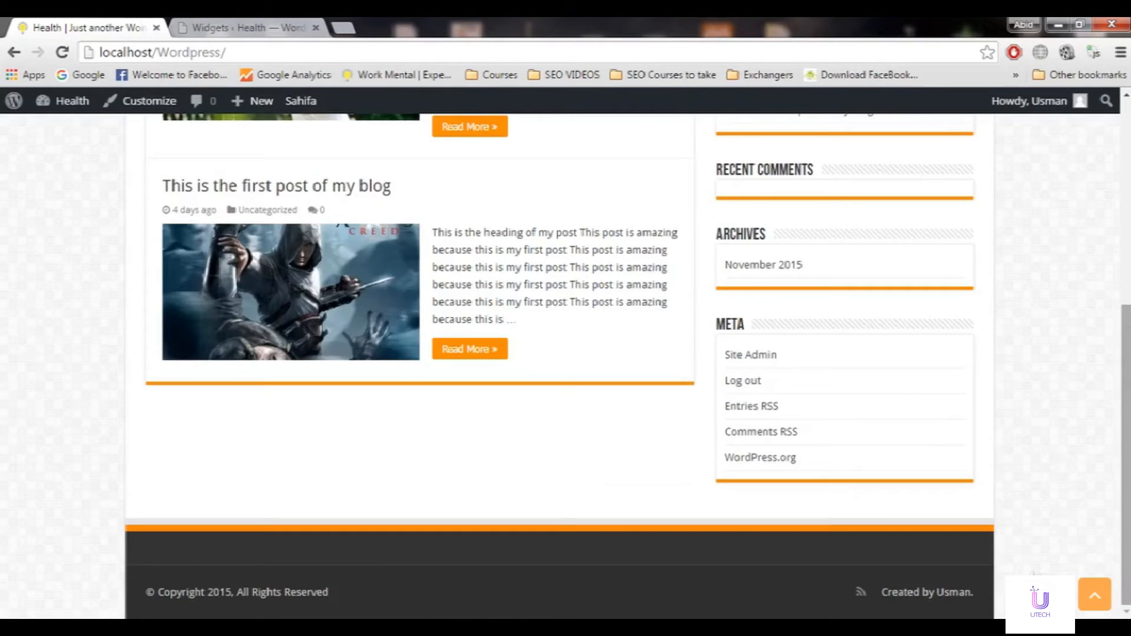
{"action": "scroll", "coordinate": [1118, 255], "scroll_direction": "up", "scroll_amount": 5}
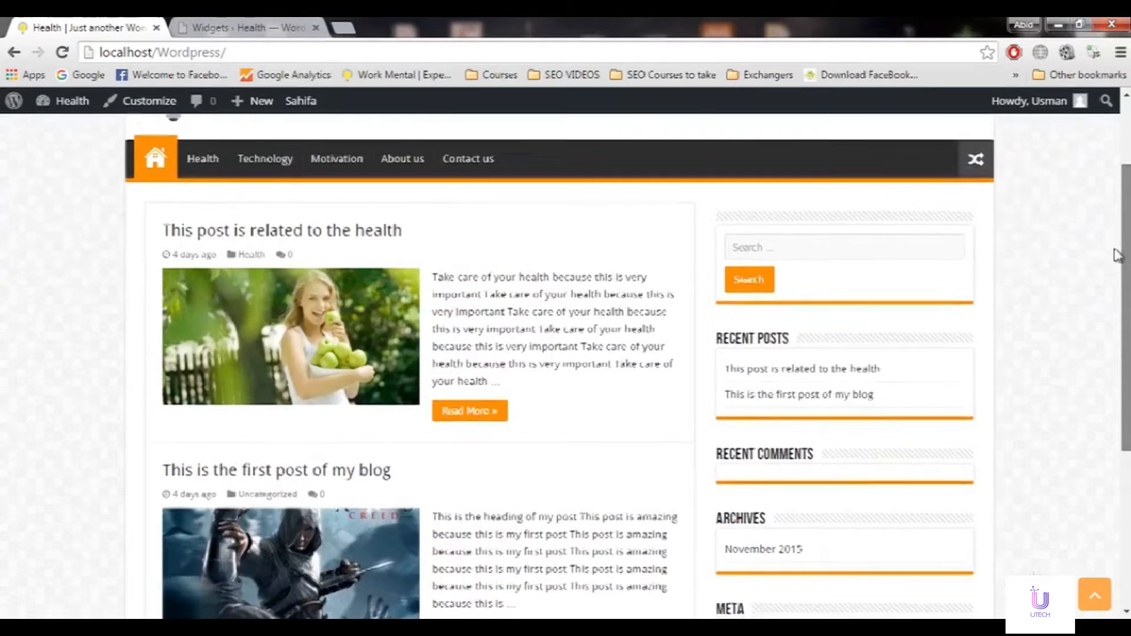
{"action": "scroll", "coordinate": [1118, 256], "scroll_direction": "down", "scroll_amount": 2}
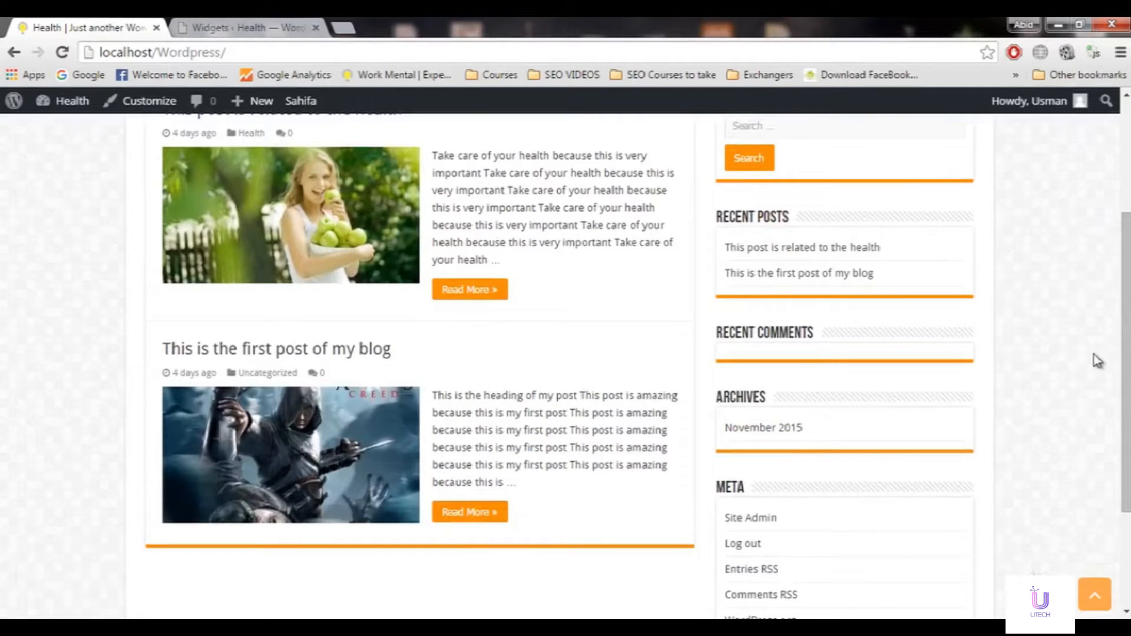
{"action": "scroll", "coordinate": [1123, 409], "scroll_direction": "down", "scroll_amount": 2}
{"action": "scroll", "coordinate": [1125, 354], "scroll_direction": "up", "scroll_amount": 4}
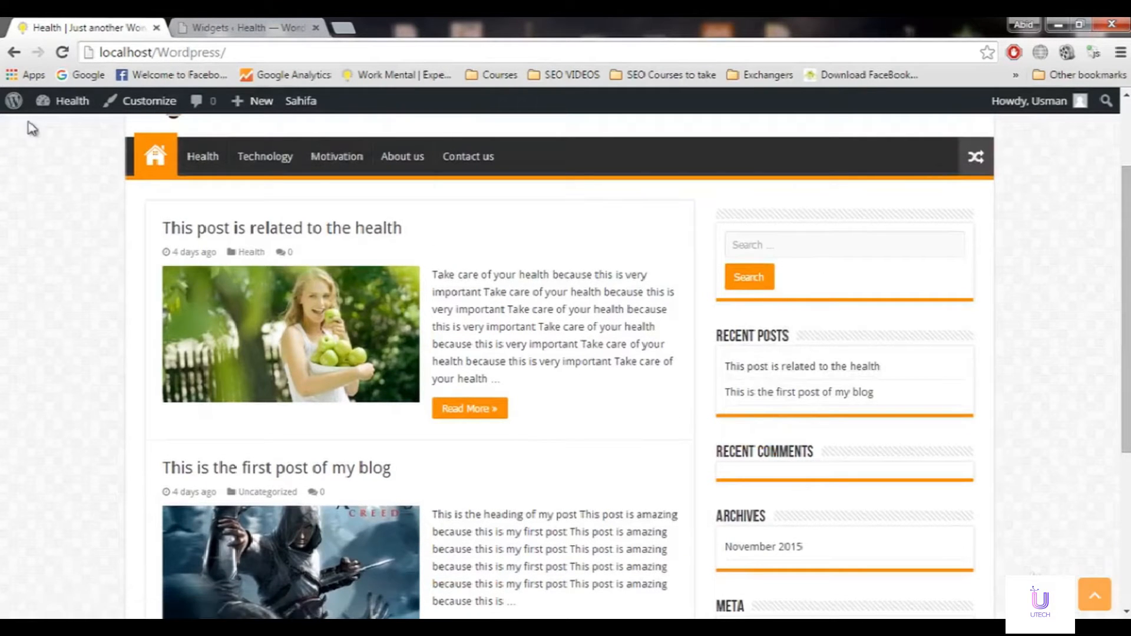
Compare the widgets listed in the Primary Widget Area with the matching sidebar blocks on the live homepage
{"action": "left_click", "coordinate": [201, 27]}
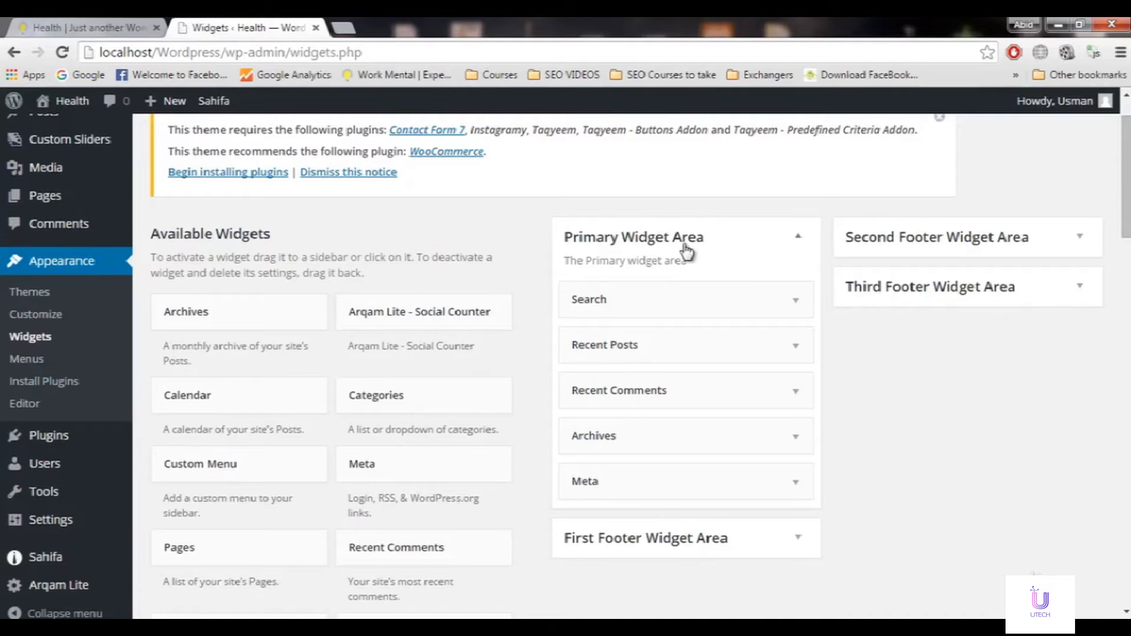
{"action": "key", "text": "ctrl+shift+Tab"}
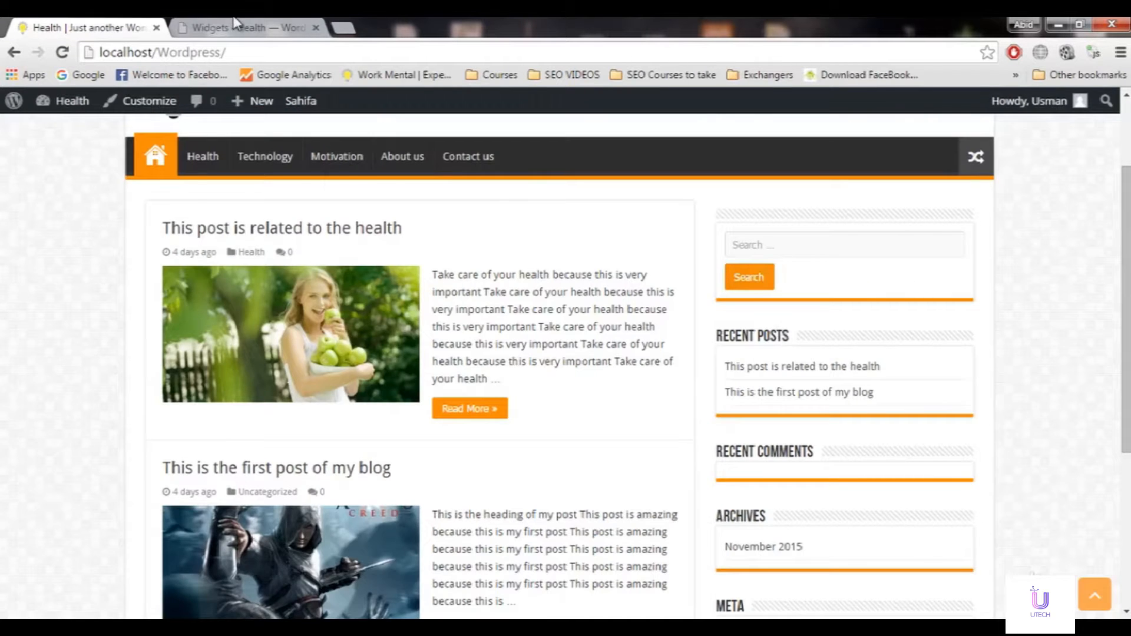
{"action": "key", "text": "ctrl+Tab"}
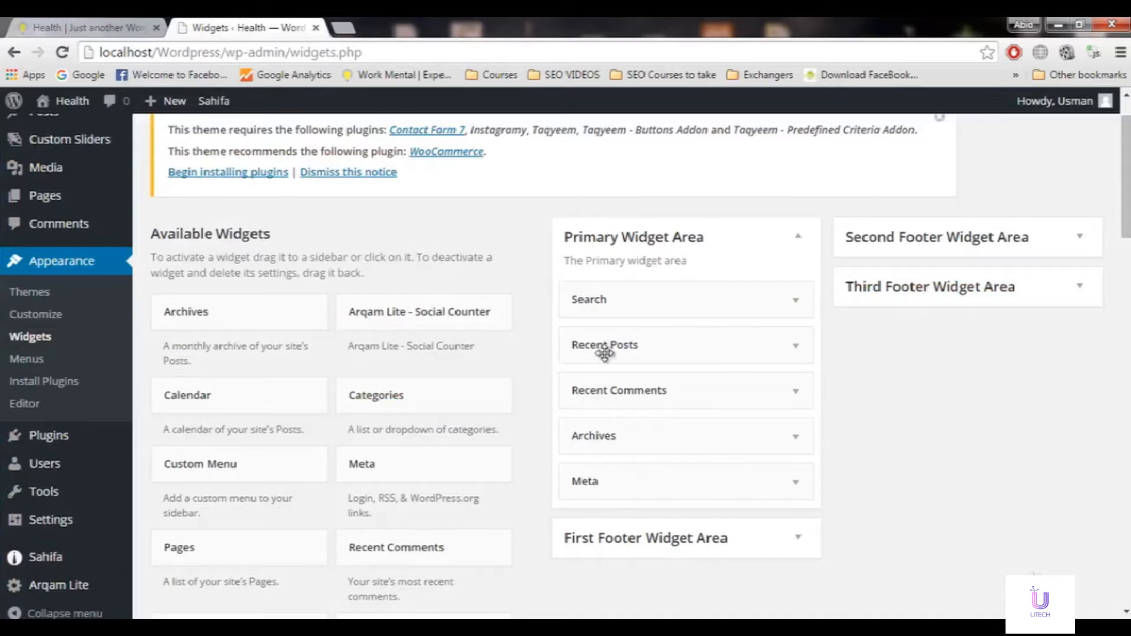
{"action": "key", "text": "ctrl+shift+Tab"}
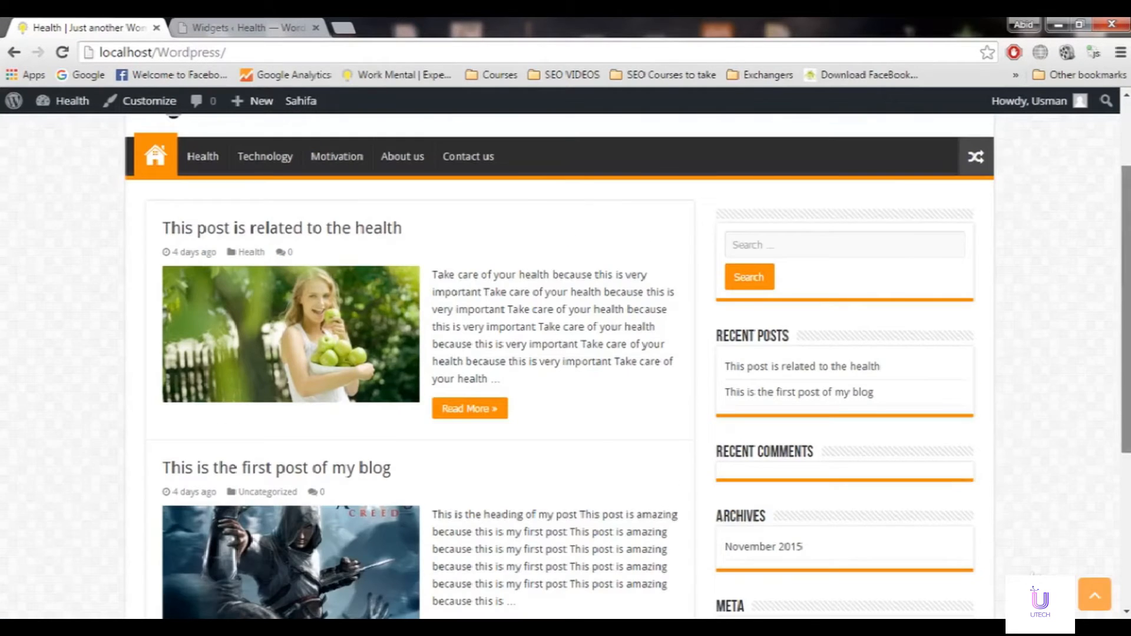
{"action": "scroll", "coordinate": [863, 321], "scroll_direction": "down", "scroll_amount": 2}
{"action": "left_click", "coordinate": [206, 28]}
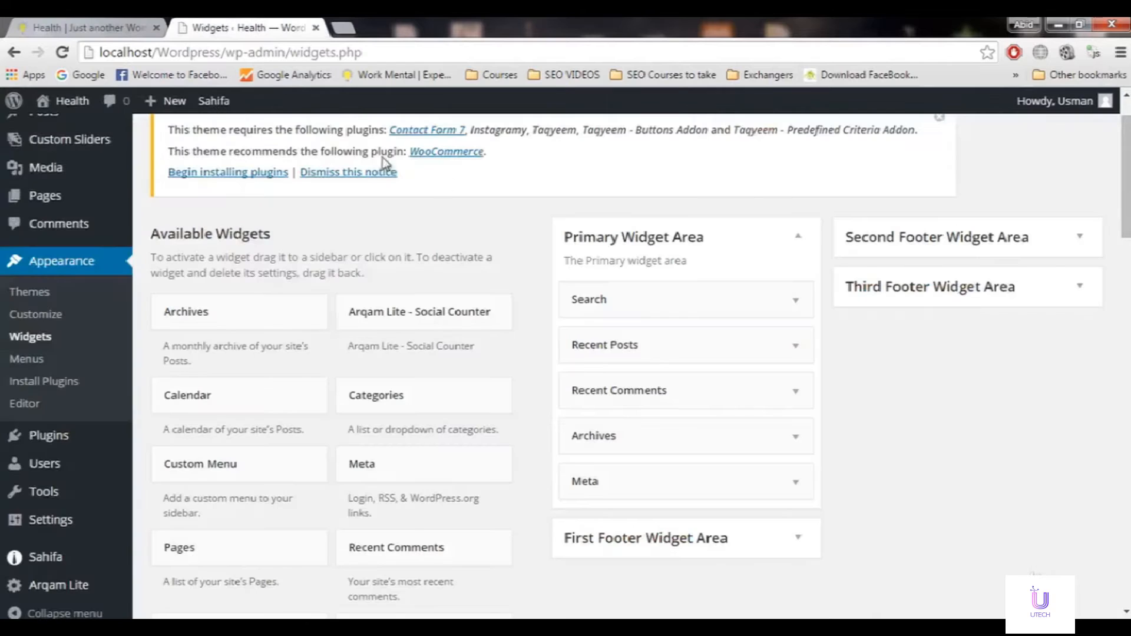
{"action": "key", "text": "ctrl+shift+Tab"}
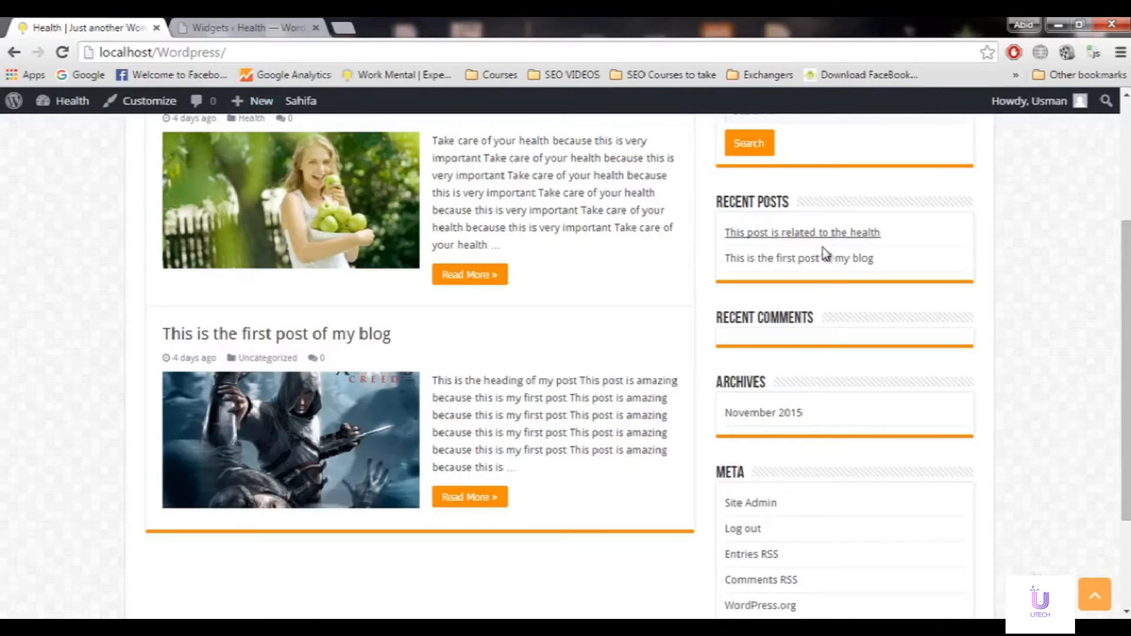
{"action": "scroll", "coordinate": [819, 237], "scroll_direction": "up", "scroll_amount": 2}
{"action": "key", "text": "ctrl+Tab"}
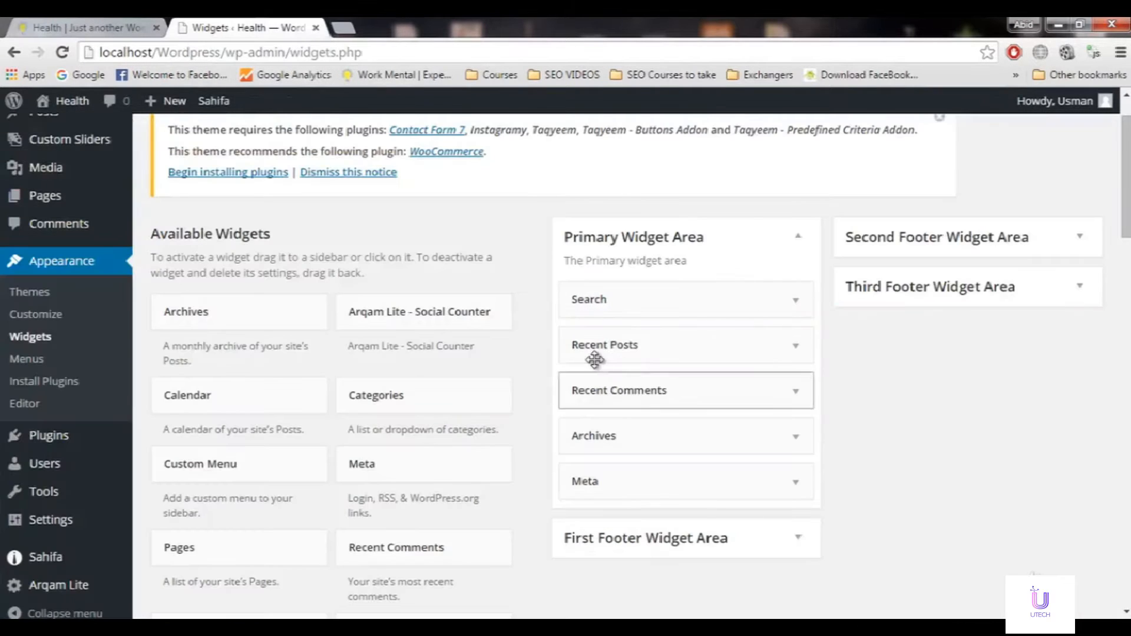
{"action": "key", "text": "ctrl+shift+Tab"}
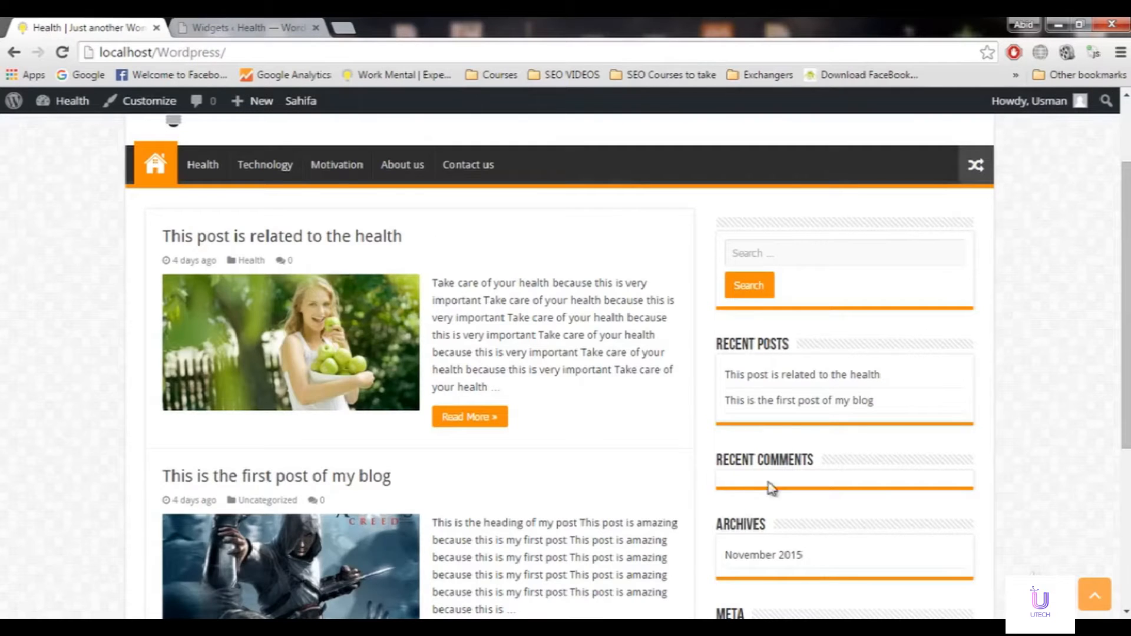
{"action": "key", "text": "ctrl+Tab"}
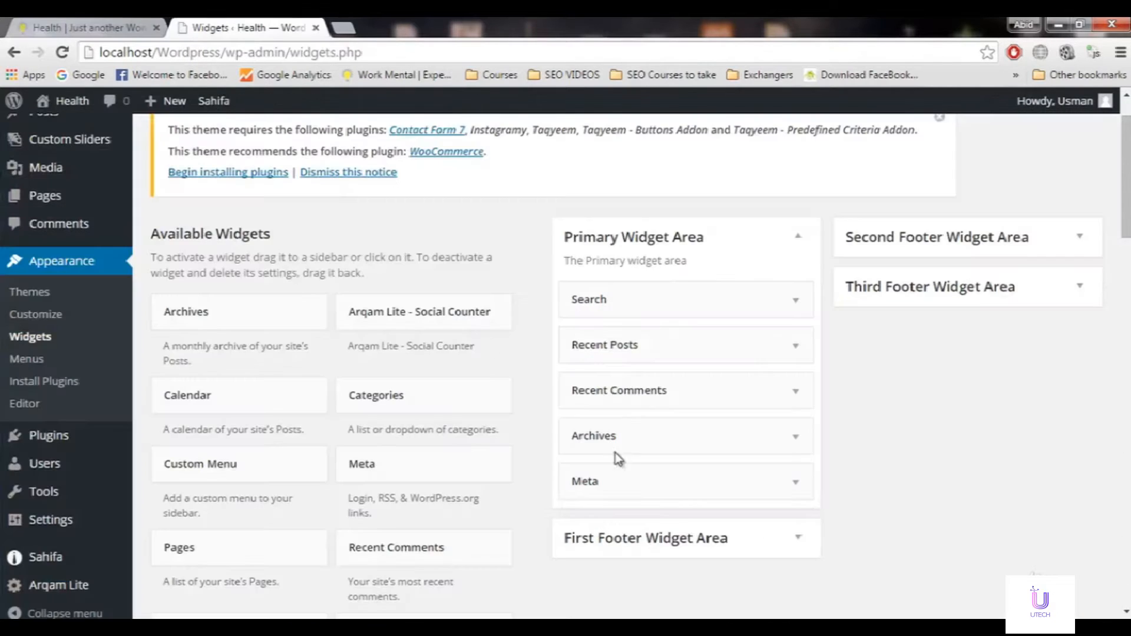
{"action": "left_click", "coordinate": [99, 26]}
{"action": "scroll", "coordinate": [843, 483], "scroll_direction": "down", "scroll_amount": 4}
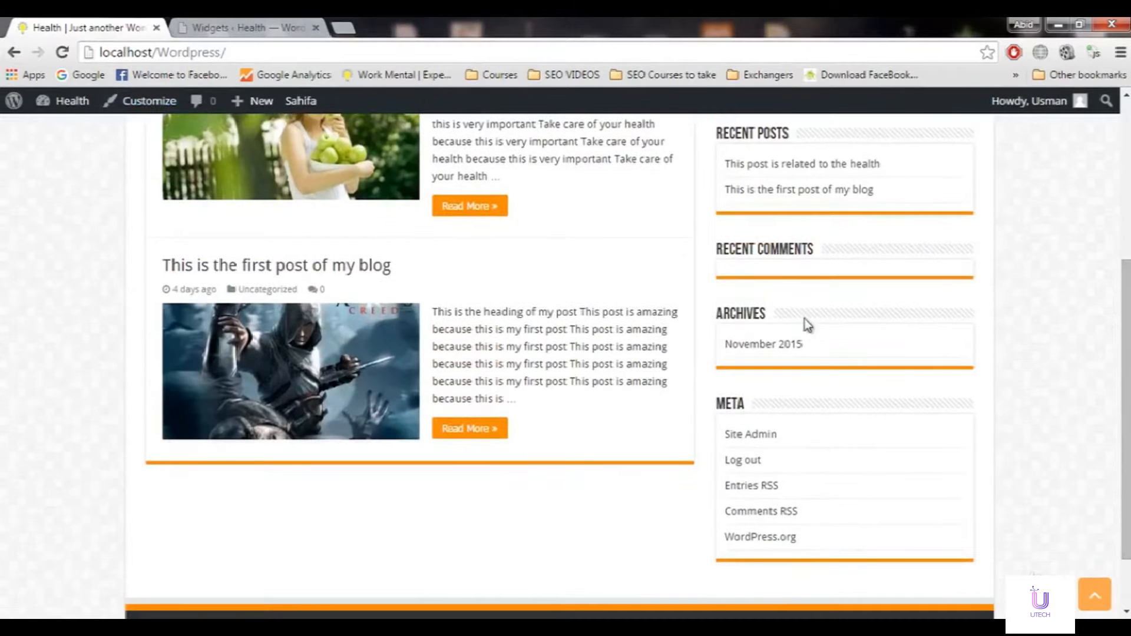
Delete the Recent Comments widget from the Primary Widget Area
{"action": "left_click", "coordinate": [263, 25]}
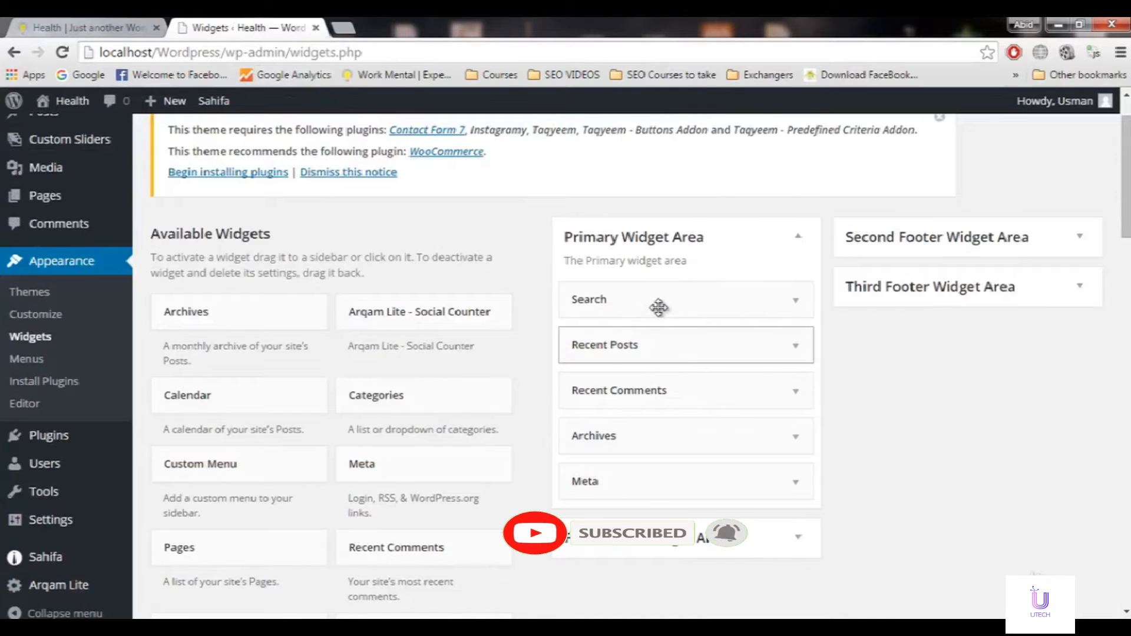
{"action": "scroll", "coordinate": [973, 232], "scroll_direction": "down", "scroll_amount": 1}
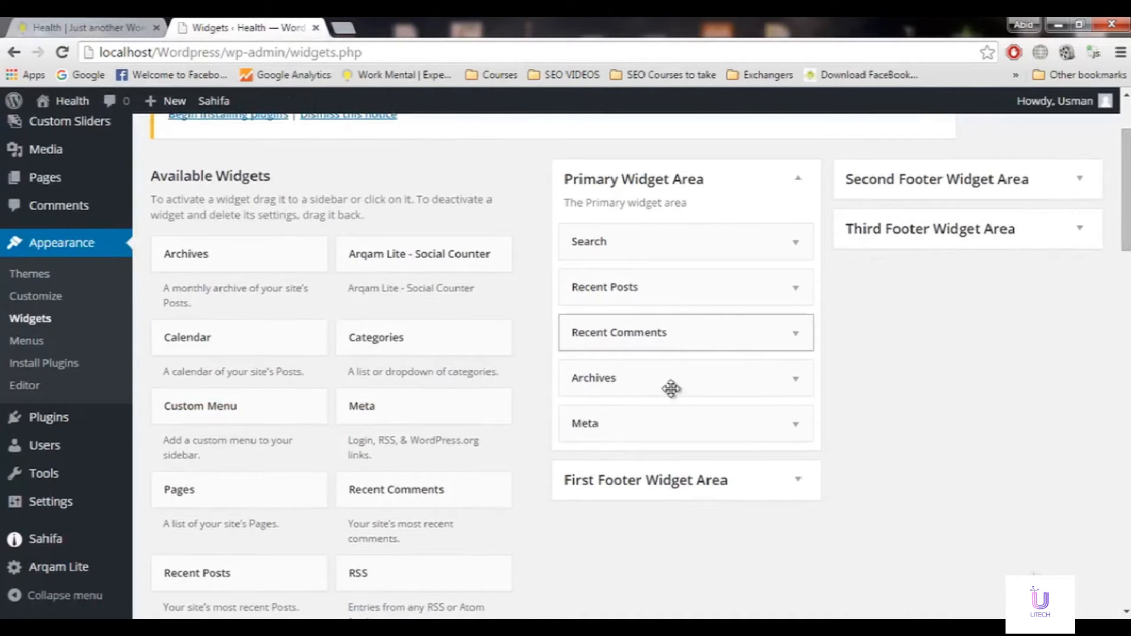
{"action": "left_click", "coordinate": [797, 338]}
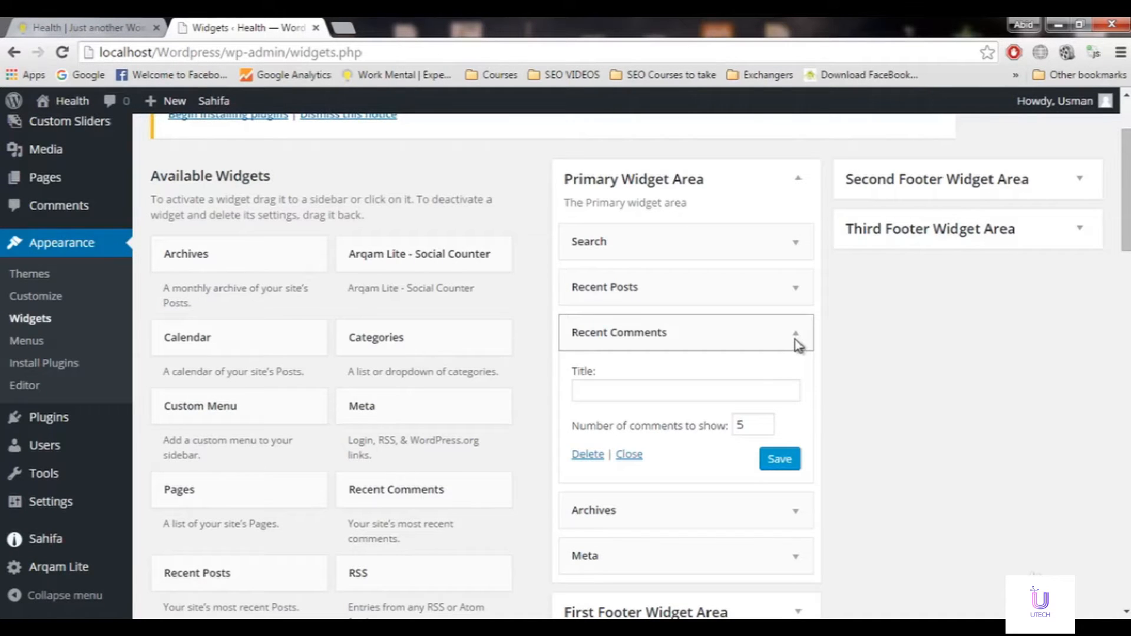
{"action": "left_click", "coordinate": [601, 455]}
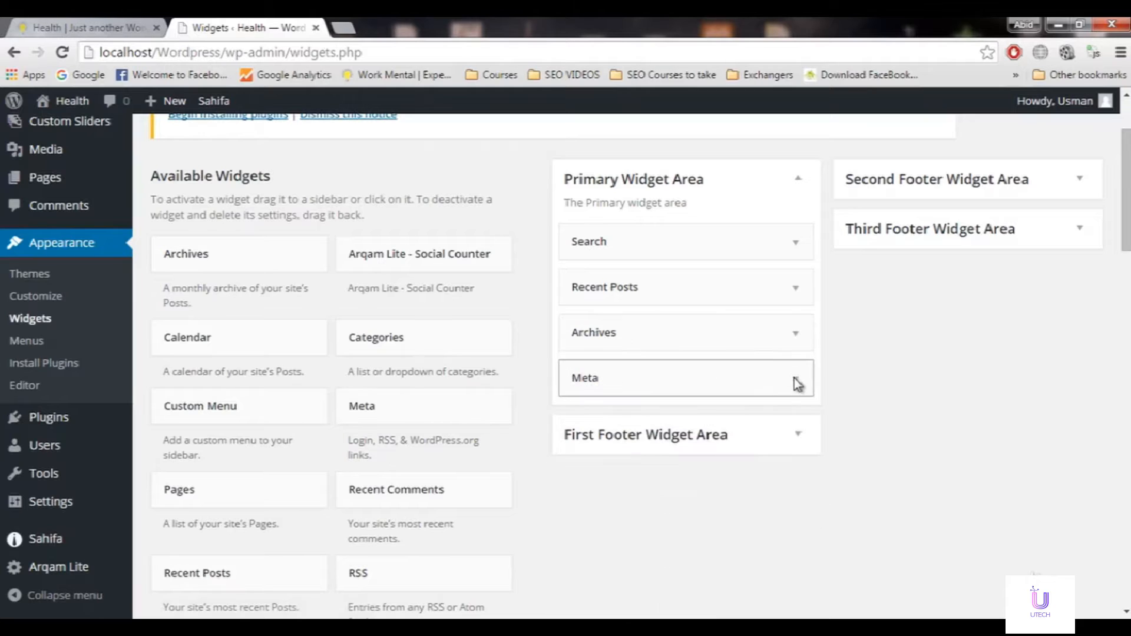
Delete the Archives and Meta widgets from the Primary Widget Area
{"action": "left_click", "coordinate": [792, 333]}
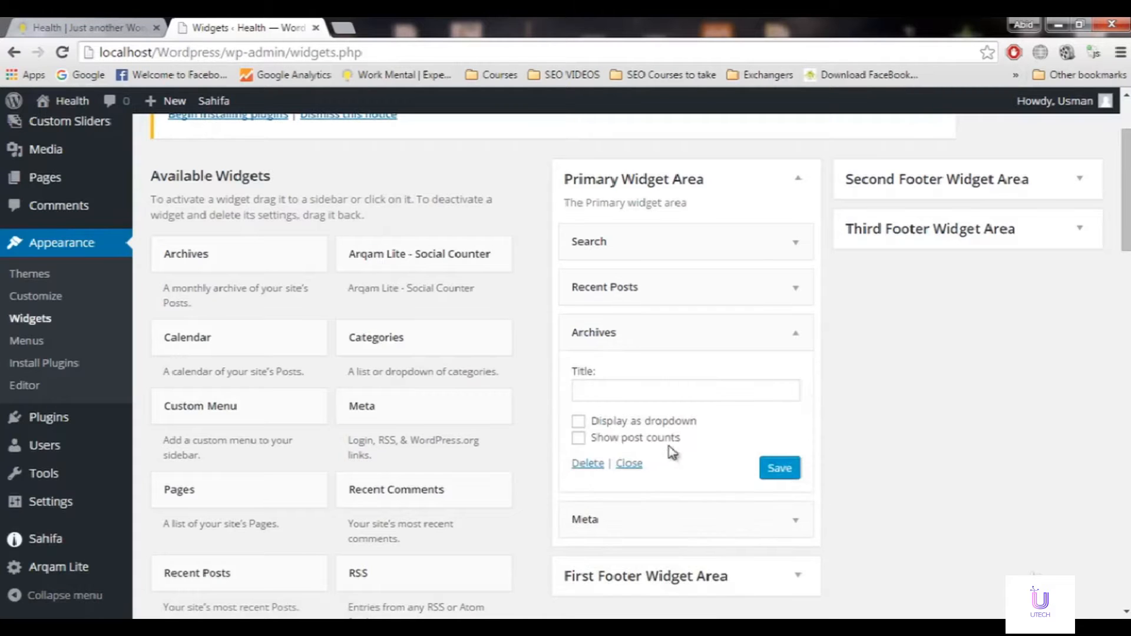
{"action": "left_click", "coordinate": [588, 463]}
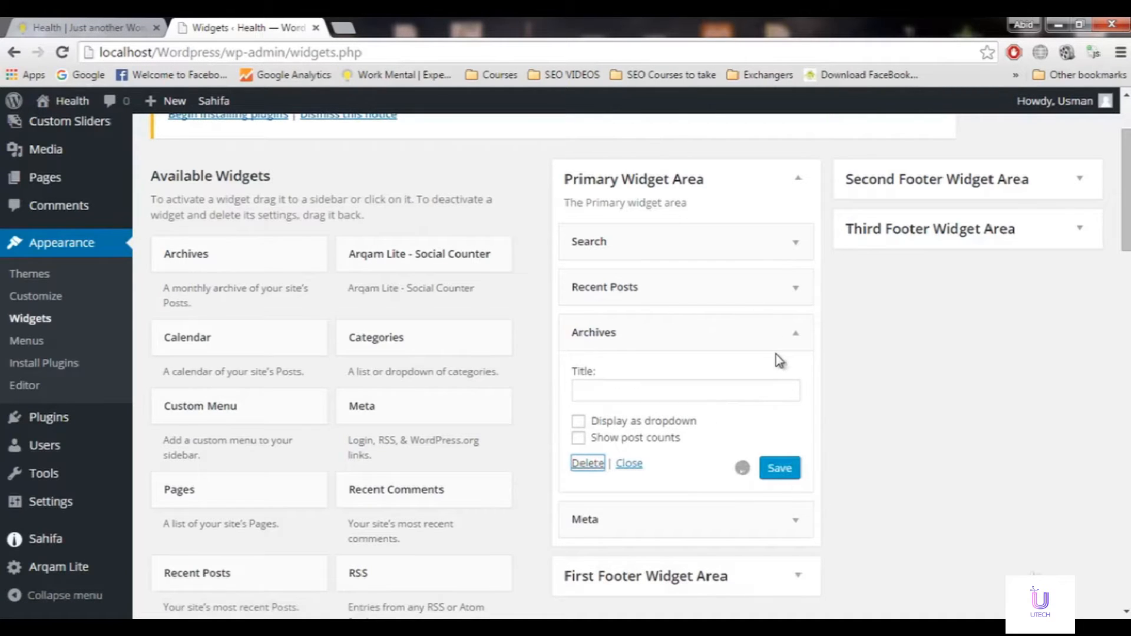
{"action": "left_click", "coordinate": [796, 333]}
{"action": "left_click", "coordinate": [597, 420]}
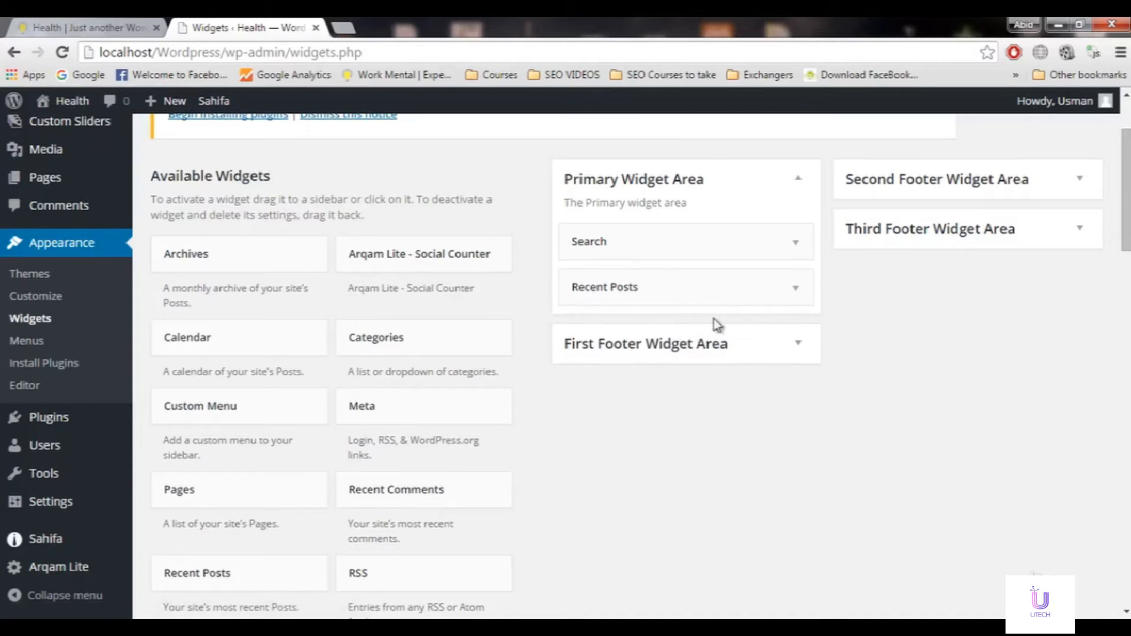
Reload the live homepage to check its sidebar, and return to the widget management page
{"action": "left_click", "coordinate": [83, 27]}
{"action": "left_click", "coordinate": [63, 51]}
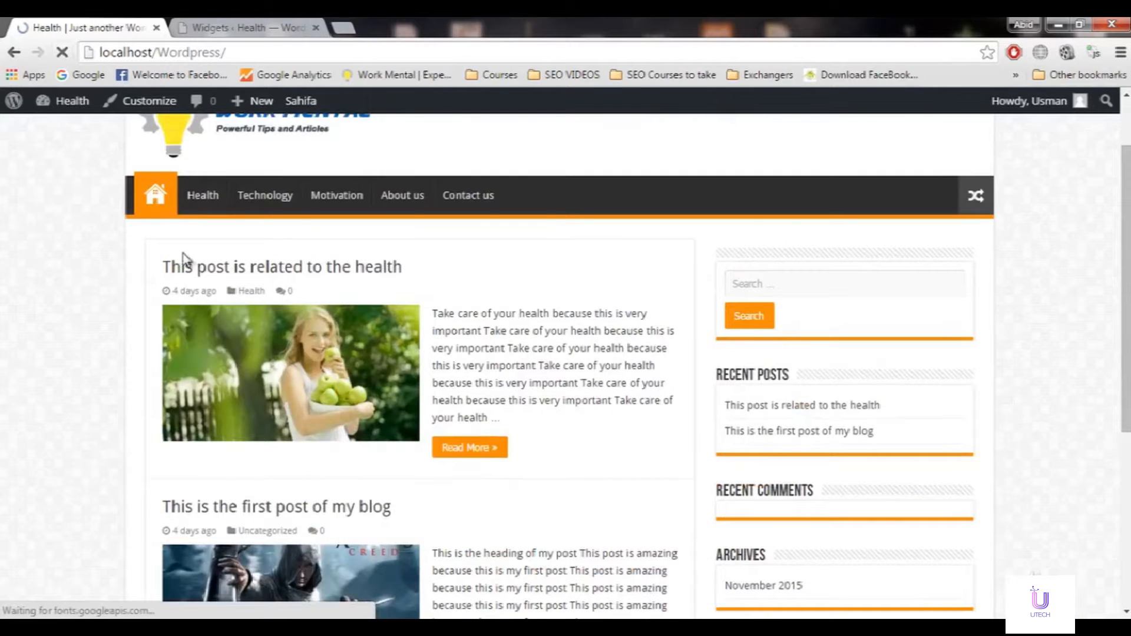
{"action": "scroll", "coordinate": [964, 239], "scroll_direction": "down", "scroll_amount": 1}
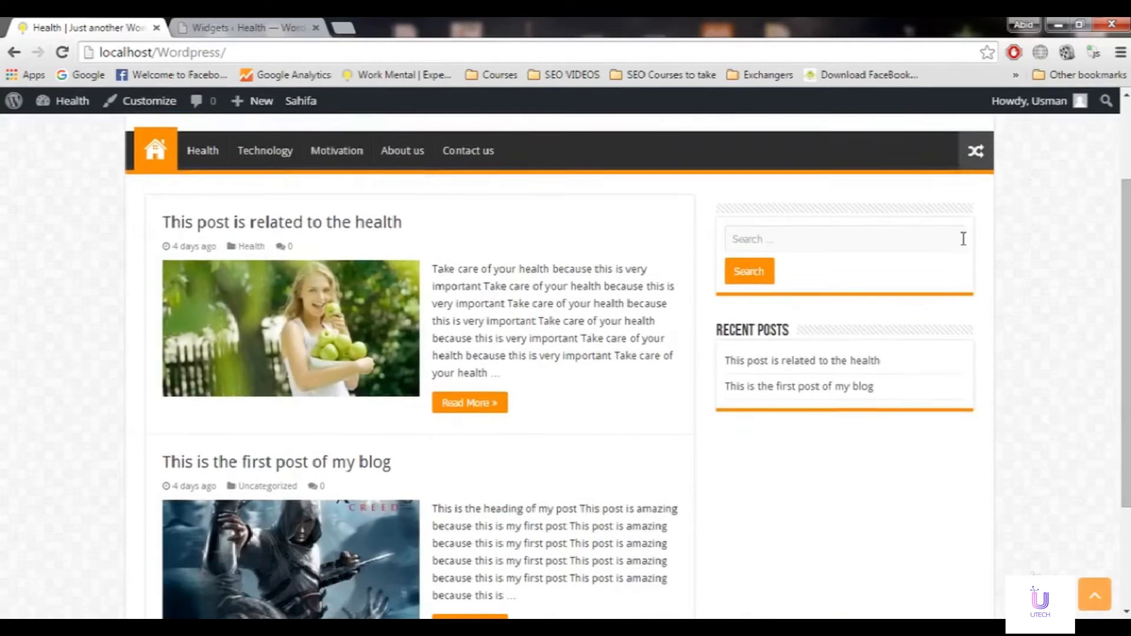
{"action": "scroll", "coordinate": [950, 340], "scroll_direction": "up", "scroll_amount": 2}
{"action": "scroll", "coordinate": [949, 341], "scroll_direction": "down", "scroll_amount": 3}
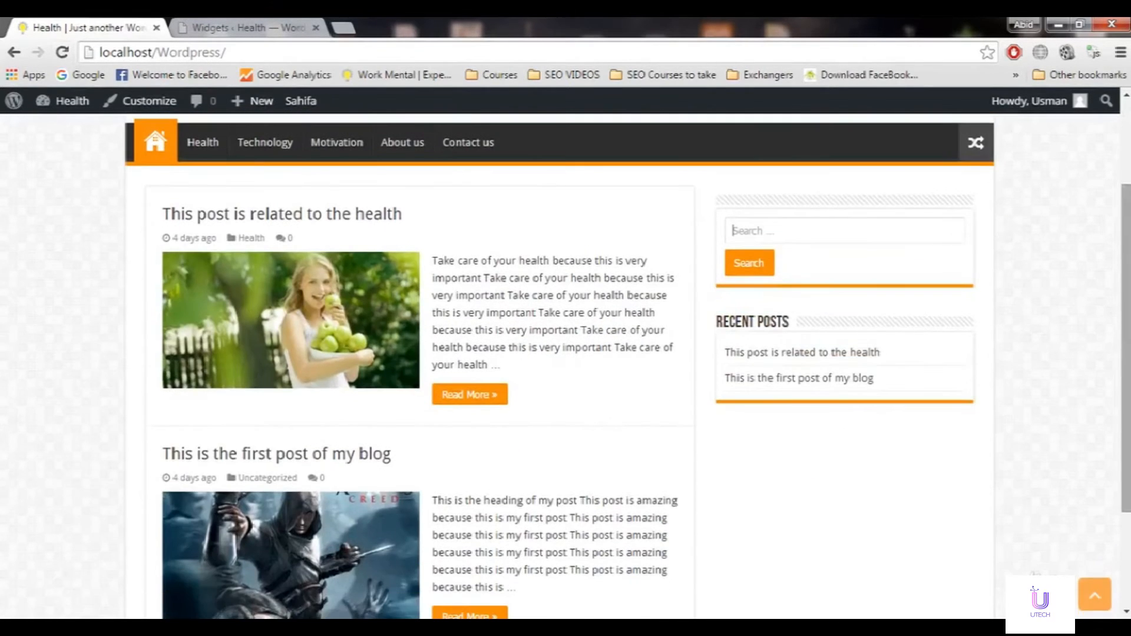
{"action": "scroll", "coordinate": [892, 324], "scroll_direction": "up", "scroll_amount": 1}
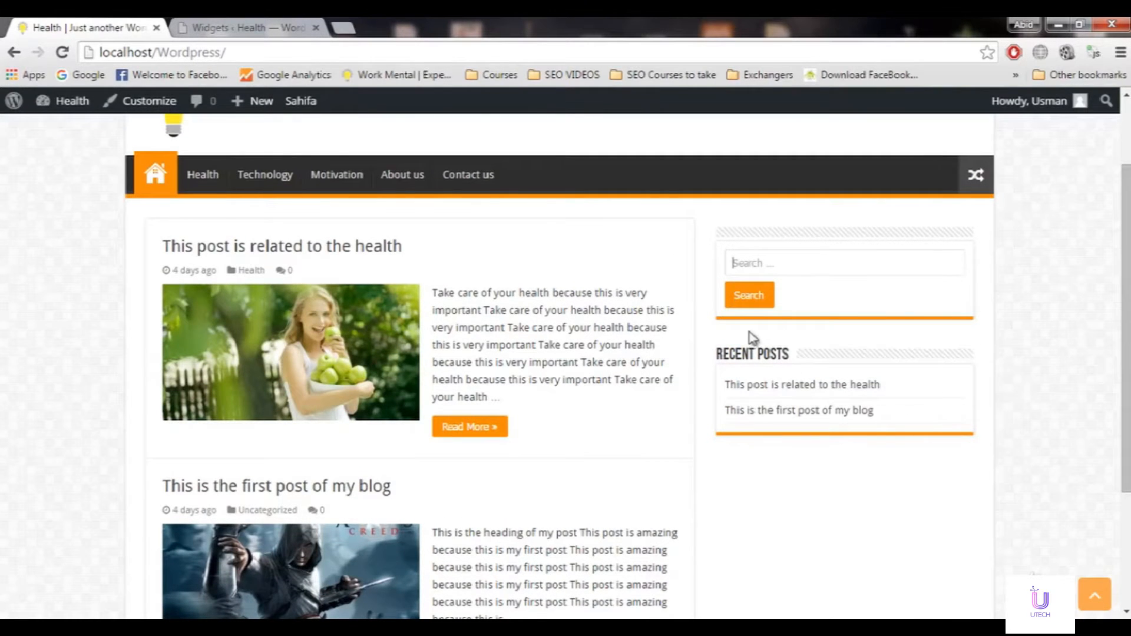
{"action": "scroll", "coordinate": [1085, 336], "scroll_direction": "down", "scroll_amount": 1}
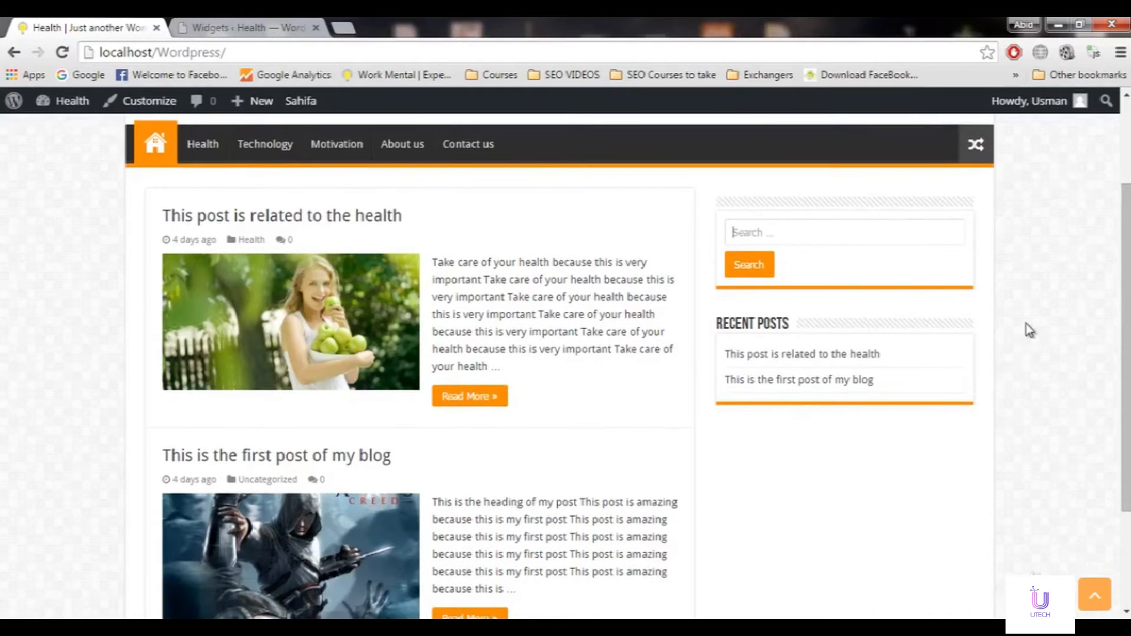
{"action": "scroll", "coordinate": [1011, 348], "scroll_direction": "down", "scroll_amount": 1}
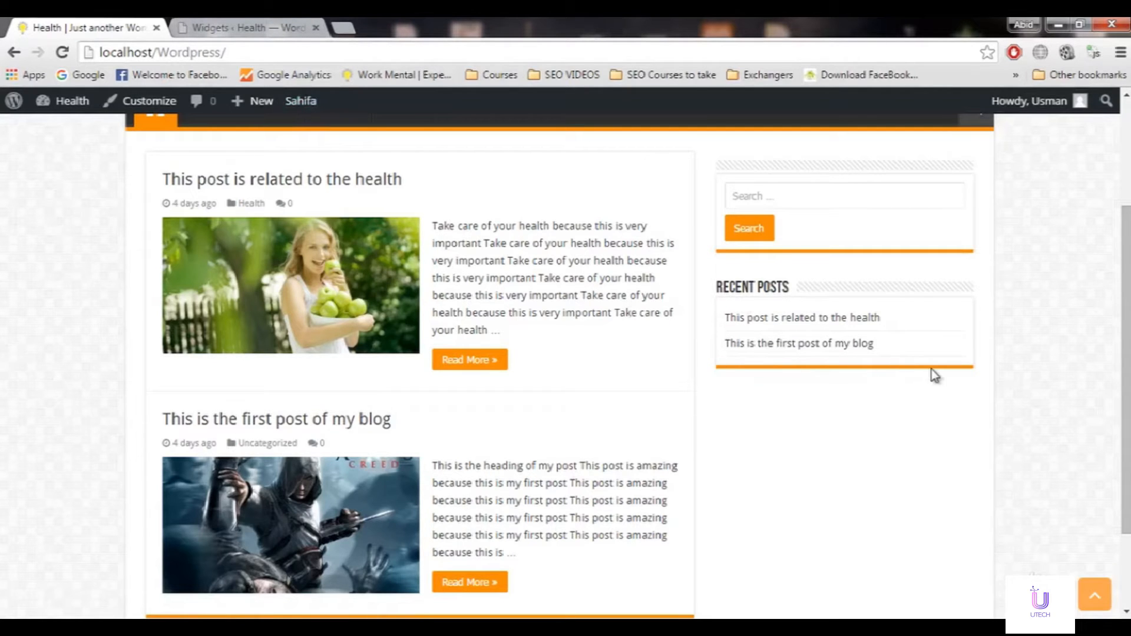
{"action": "left_click", "coordinate": [297, 26]}
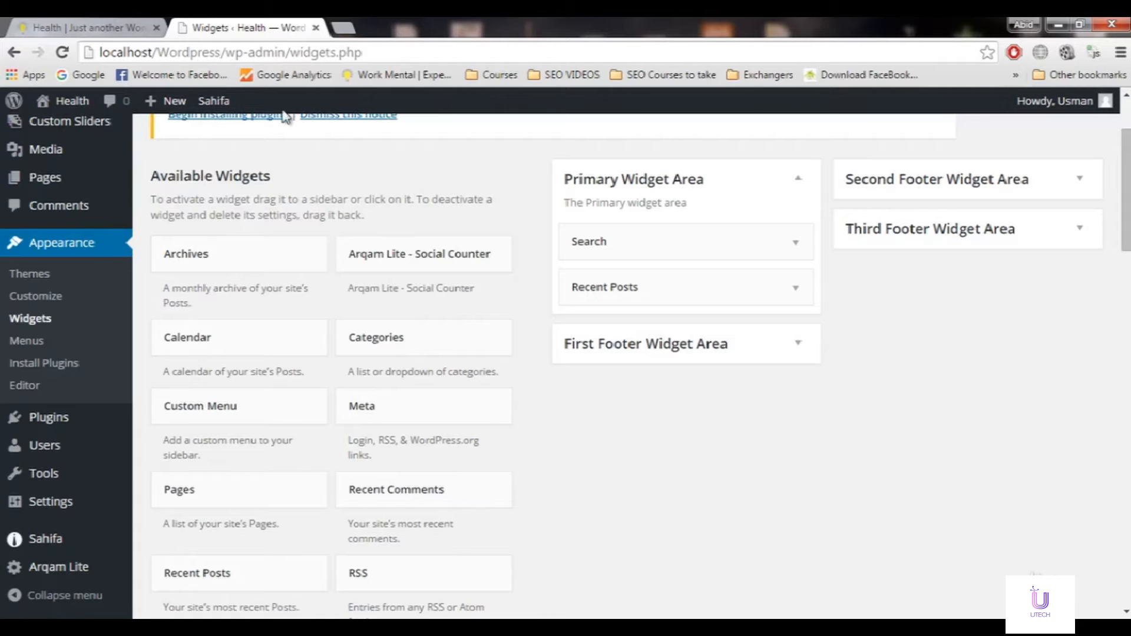
Check the recent posts block on the live homepage, and search the plugin directory for "recent posts extended"
{"action": "left_click", "coordinate": [129, 25]}
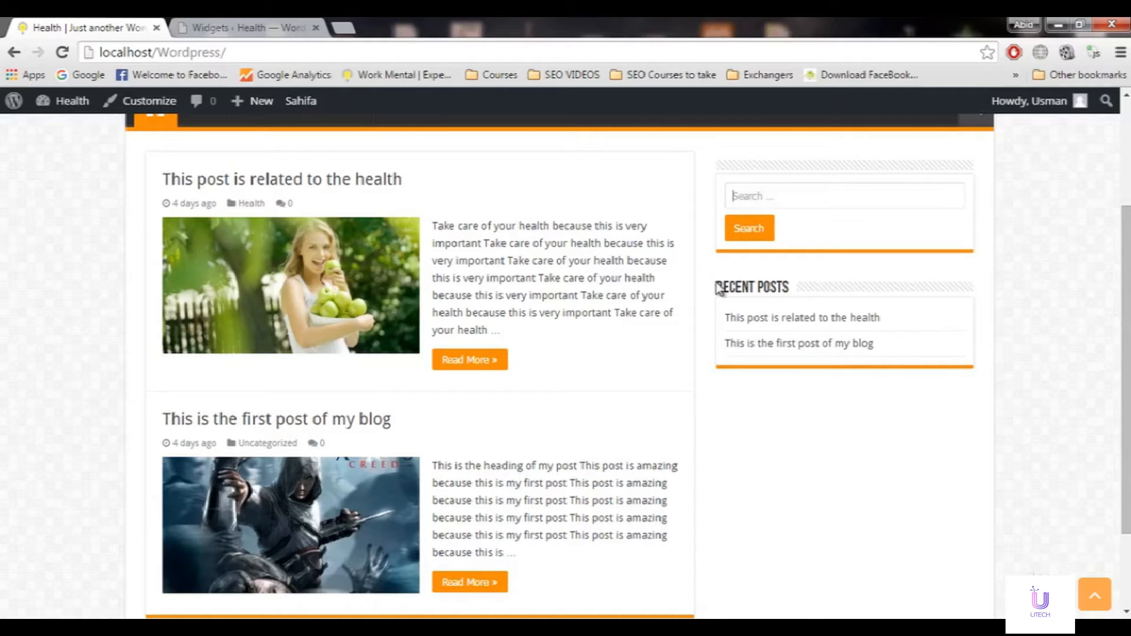
{"action": "left_click", "coordinate": [224, 30]}
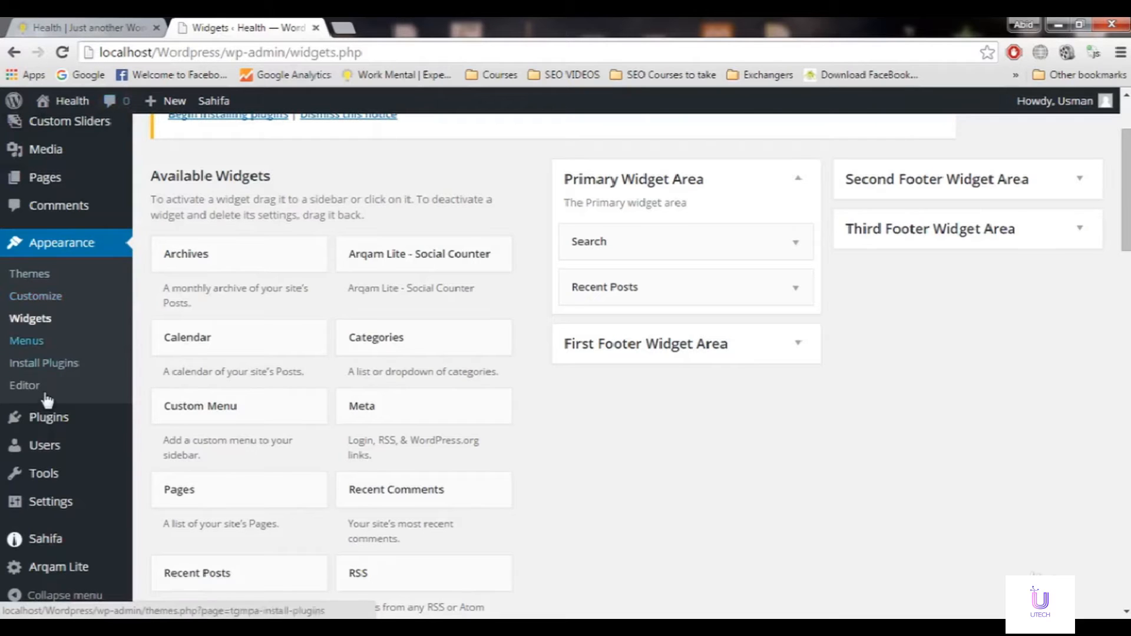
{"action": "left_click", "coordinate": [49, 429]}
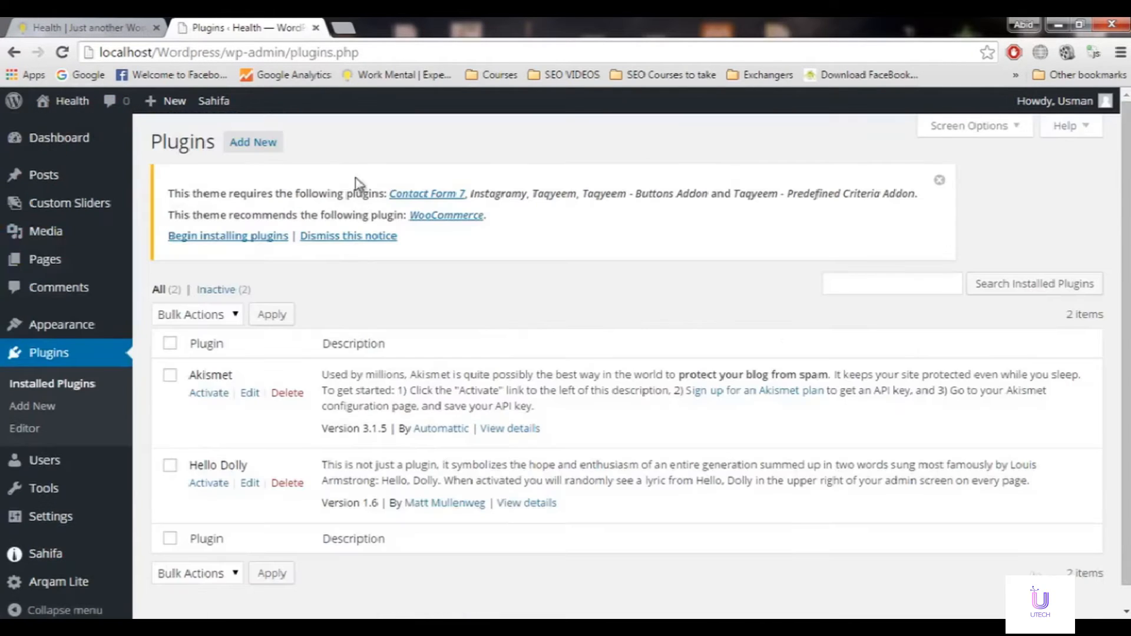
{"action": "left_click", "coordinate": [253, 142]}
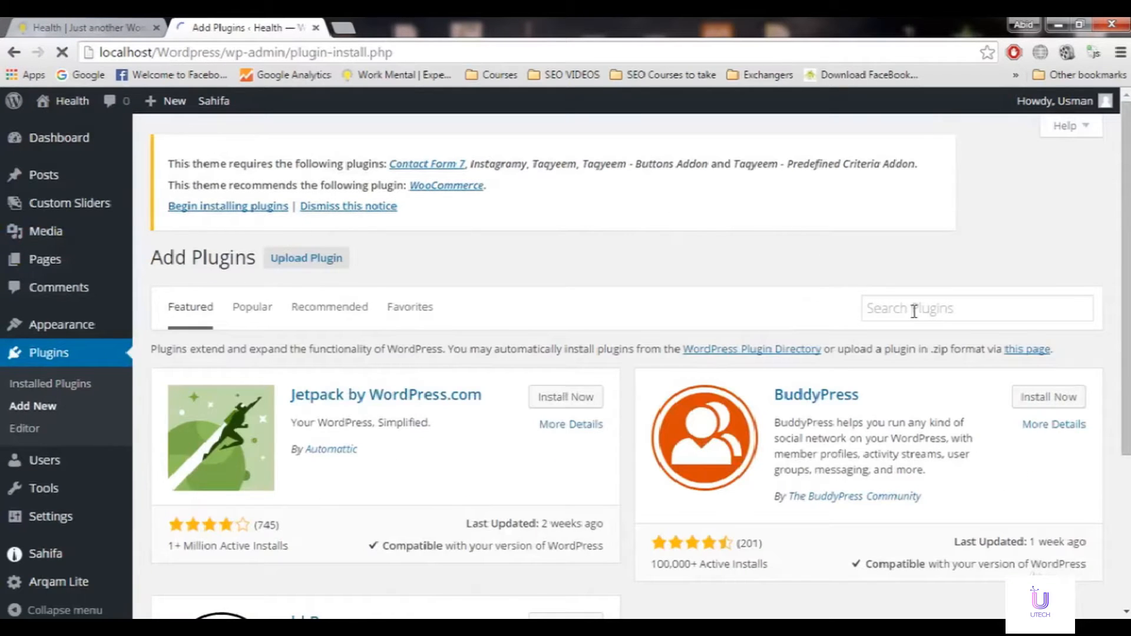
{"action": "left_click", "coordinate": [914, 312]}
{"action": "type", "text": "rec"}
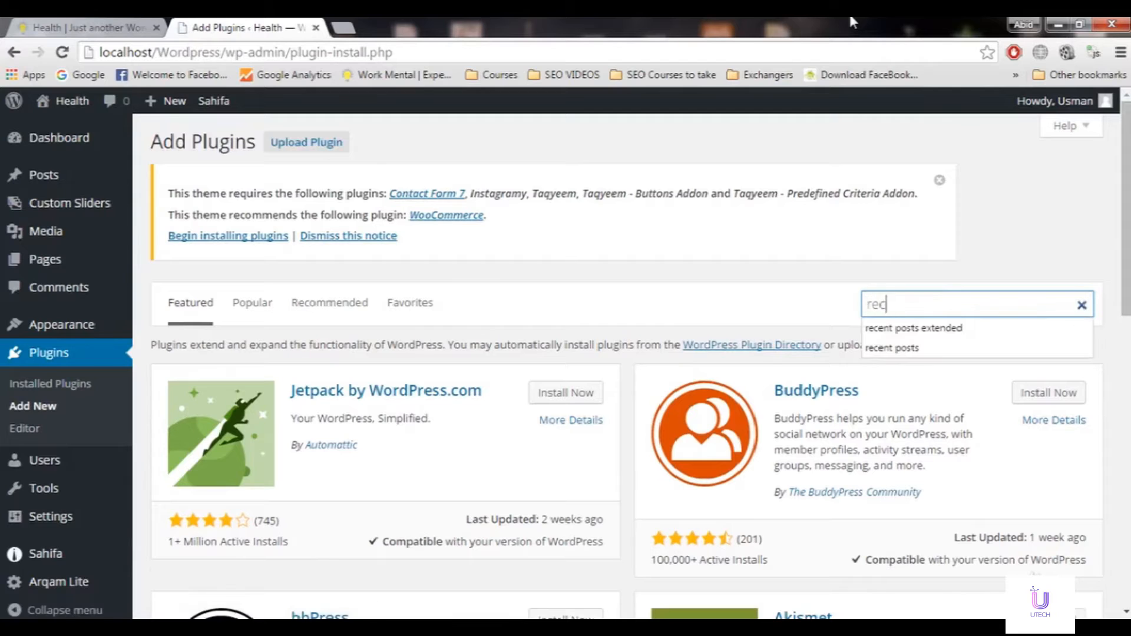
{"action": "type", "text": "ent posts ex"}
{"action": "key", "text": "Down"}
{"action": "key", "text": "Return"}
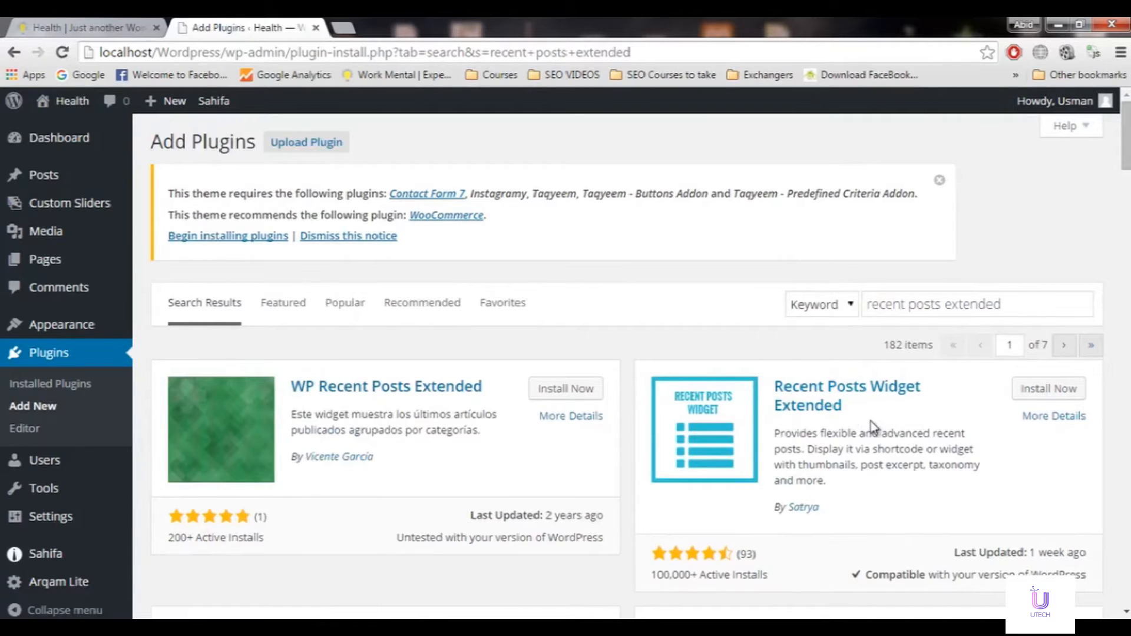
Install and activate the Recent Posts Widget Extended plugin
{"action": "left_click", "coordinate": [1032, 399]}
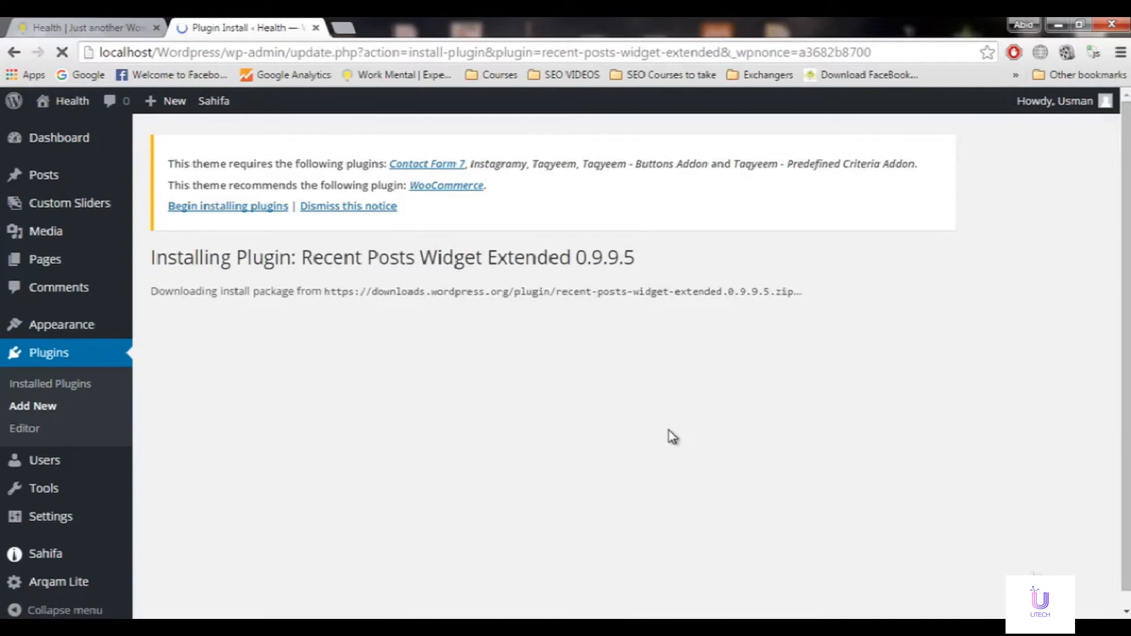
{"action": "scroll", "coordinate": [670, 437], "scroll_direction": "down", "scroll_amount": 1}
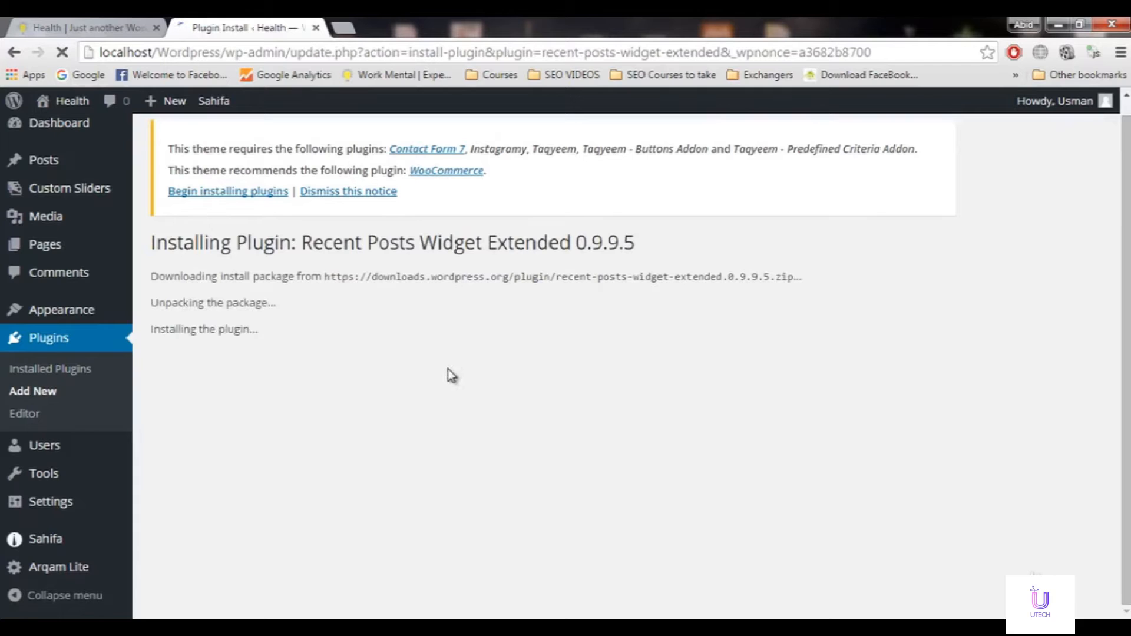
{"action": "left_click", "coordinate": [166, 384]}
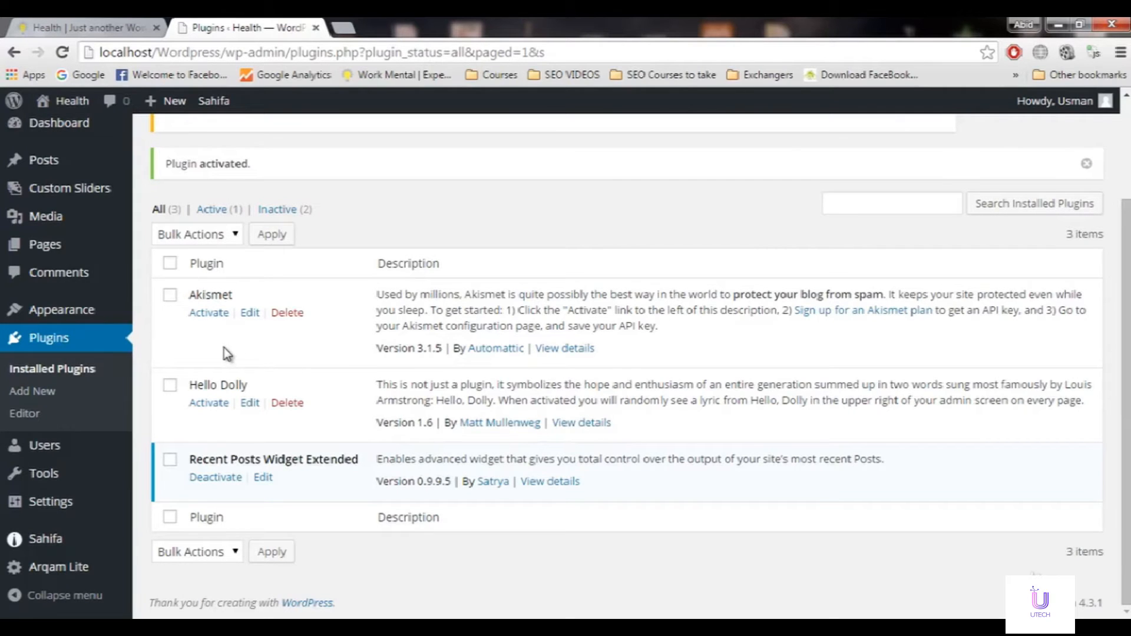
Return to the widget management page and delete the Recent Posts widget from the Primary Widget Area
{"action": "mouse_move", "coordinate": [48, 316]}
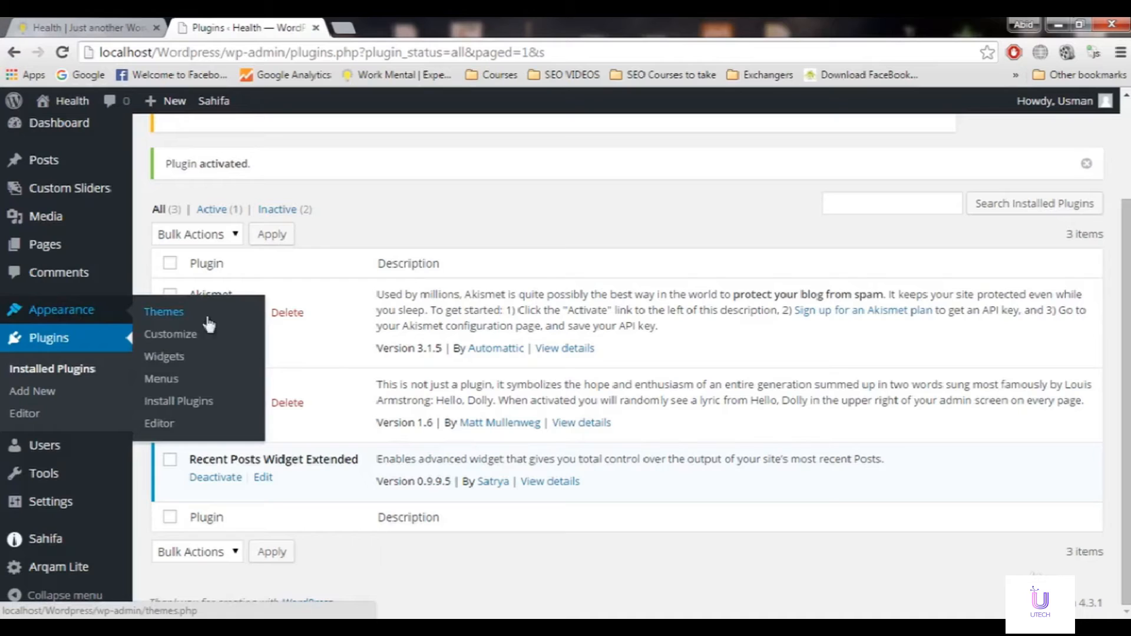
{"action": "left_click", "coordinate": [172, 358]}
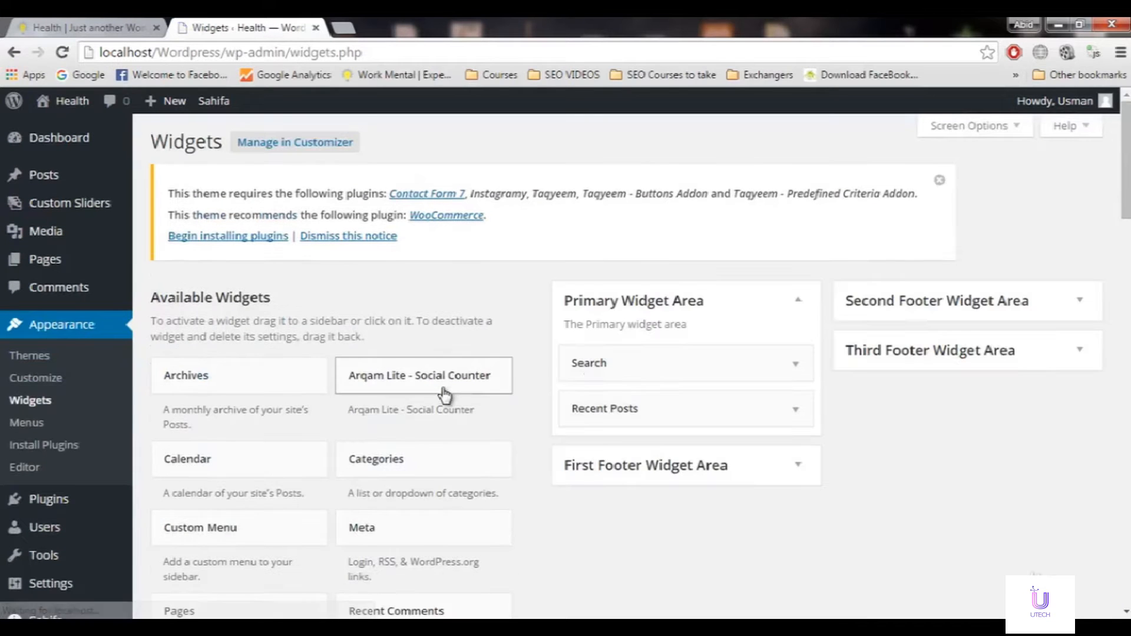
{"action": "left_click_drag", "start_coordinate": [1127, 164], "coordinate": [1127, 228]}
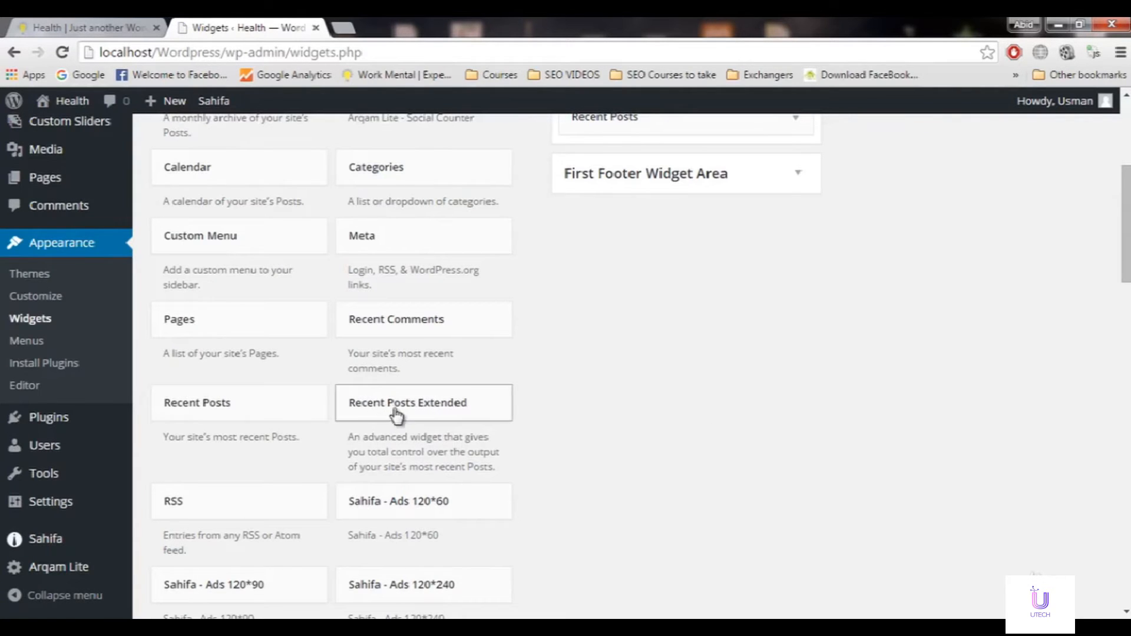
{"action": "left_click_drag", "start_coordinate": [1126, 265], "coordinate": [1127, 241]}
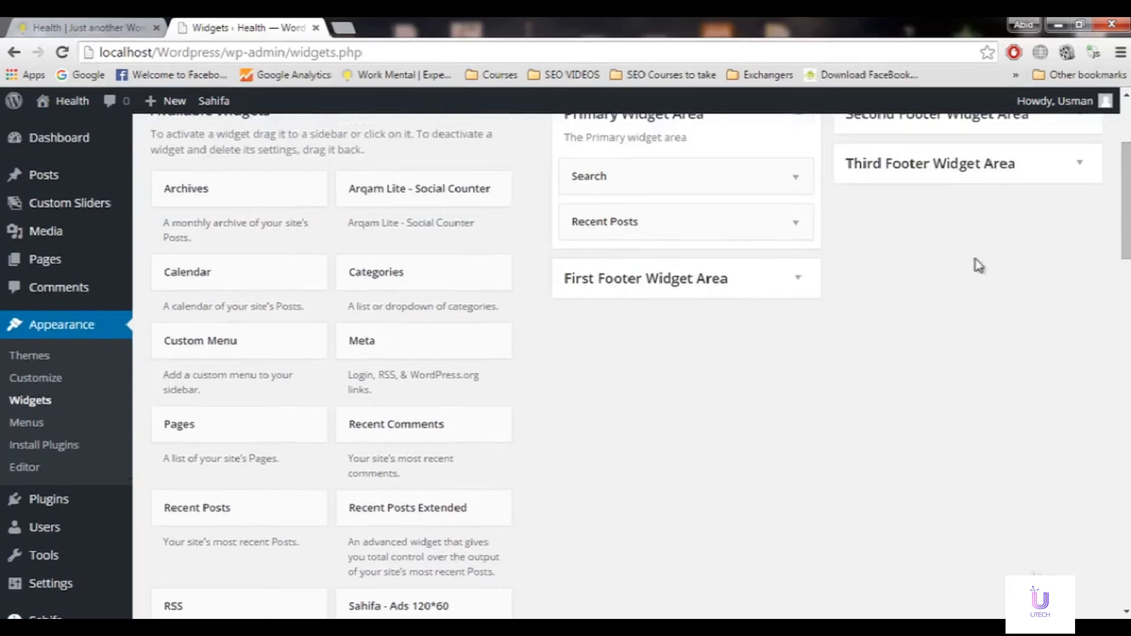
{"action": "left_click", "coordinate": [799, 237]}
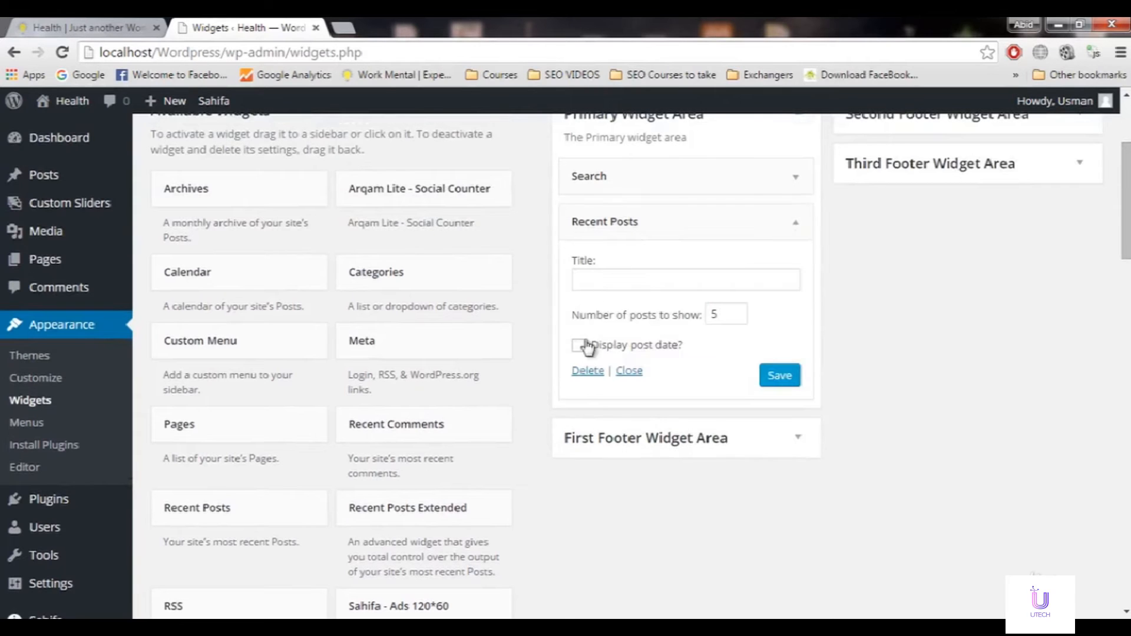
{"action": "left_click", "coordinate": [587, 371]}
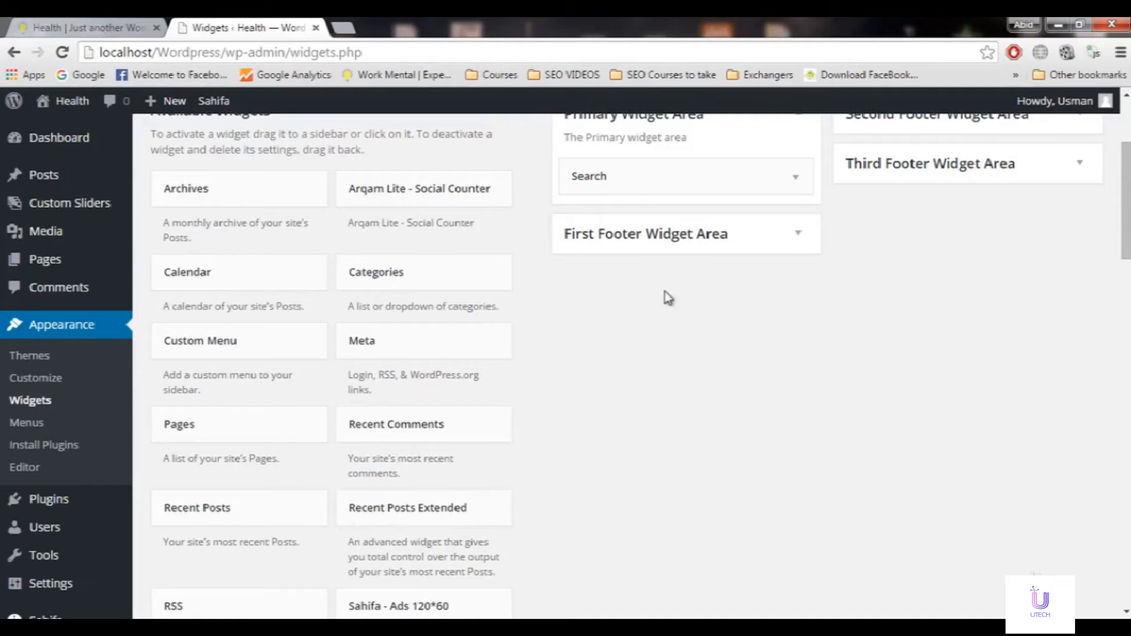
Add the Recent Posts Extended widget to the Primary Widget Area below Search, and review its number of posts setting
{"action": "scroll", "coordinate": [554, 365], "scroll_direction": "up", "scroll_amount": 1}
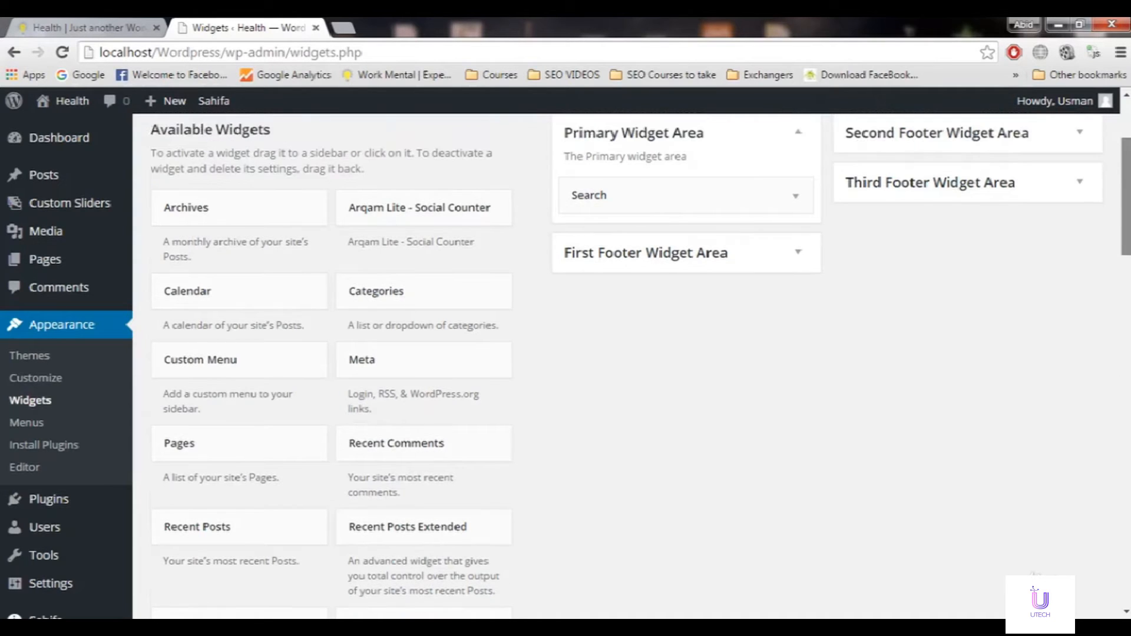
{"action": "left_click_drag", "start_coordinate": [428, 533], "coordinate": [647, 237]}
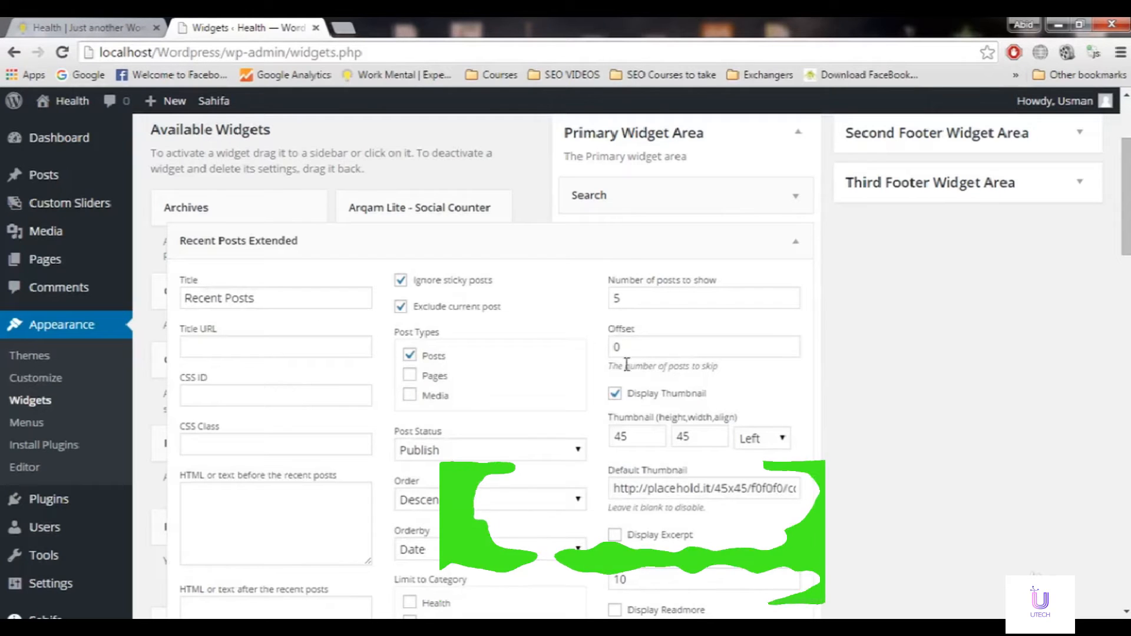
{"action": "scroll", "coordinate": [665, 321], "scroll_direction": "down", "scroll_amount": 2}
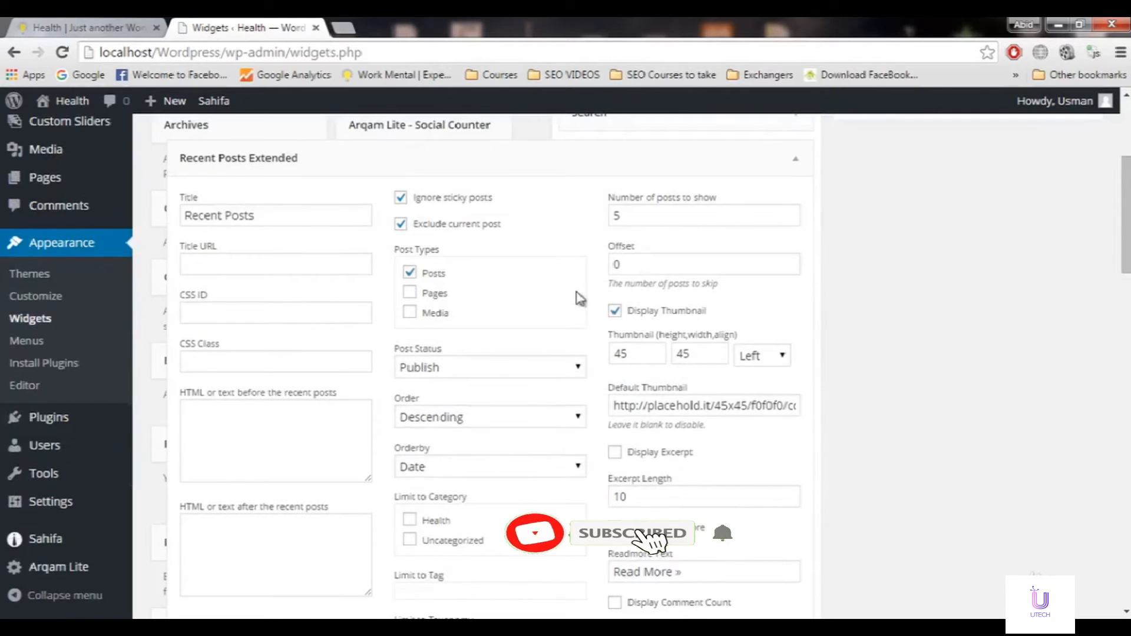
{"action": "double_click", "coordinate": [652, 217]}
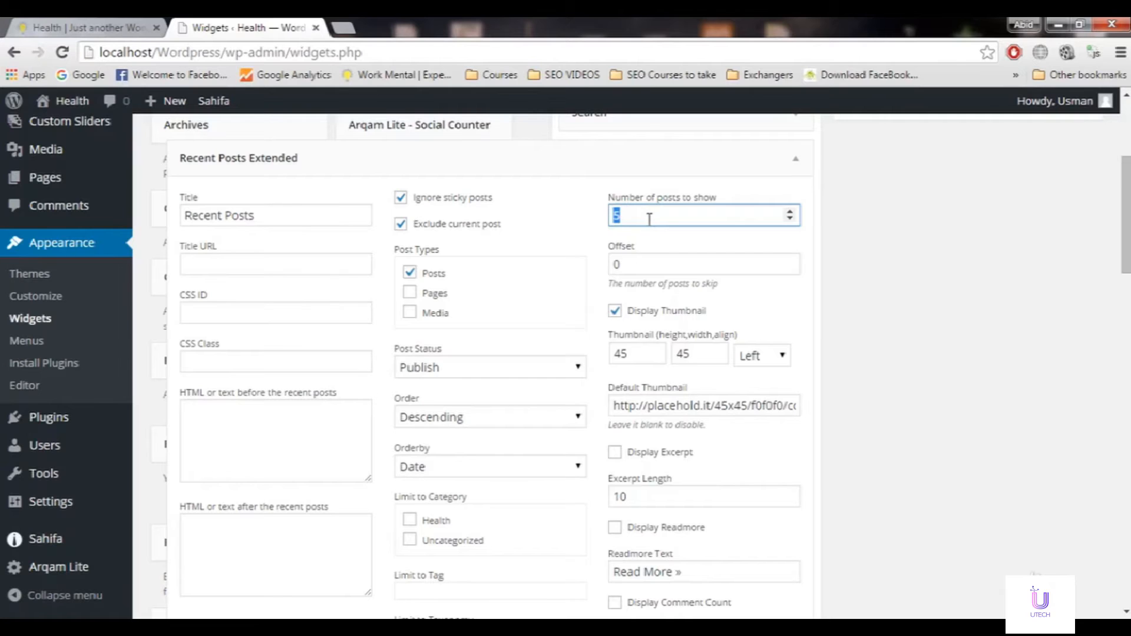
{"action": "left_click", "coordinate": [649, 219]}
Compare the Recent Posts Extended widget's title with the recent posts heading on the live homepage
{"action": "double_click", "coordinate": [283, 214]}
{"action": "triple_click", "coordinate": [281, 214]}
{"action": "left_click", "coordinate": [72, 26]}
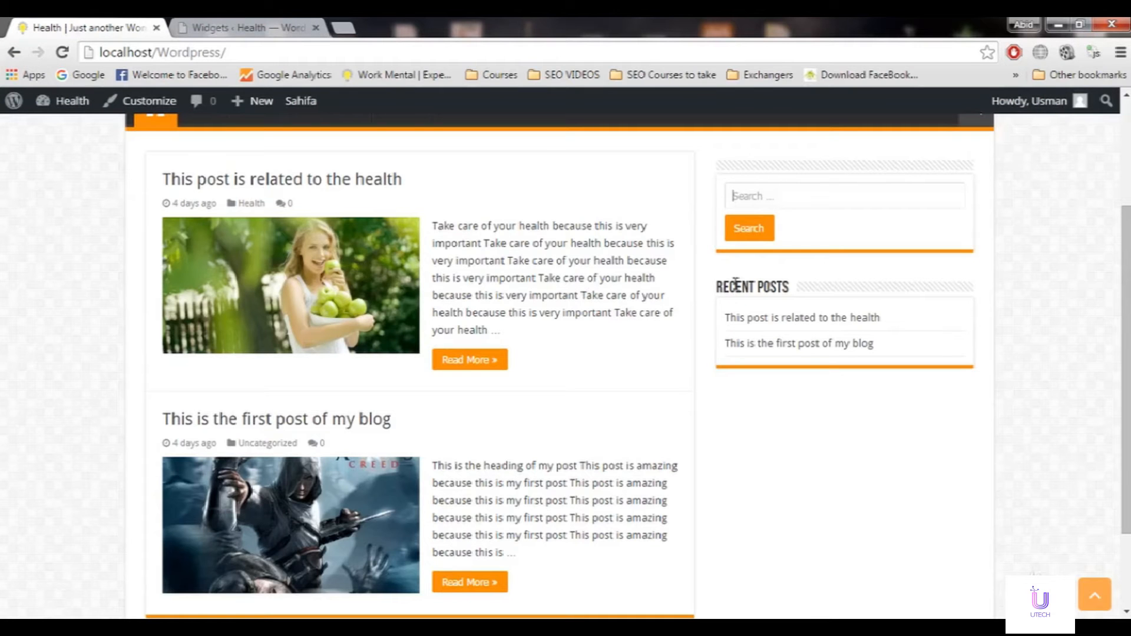
{"action": "left_click", "coordinate": [259, 27]}
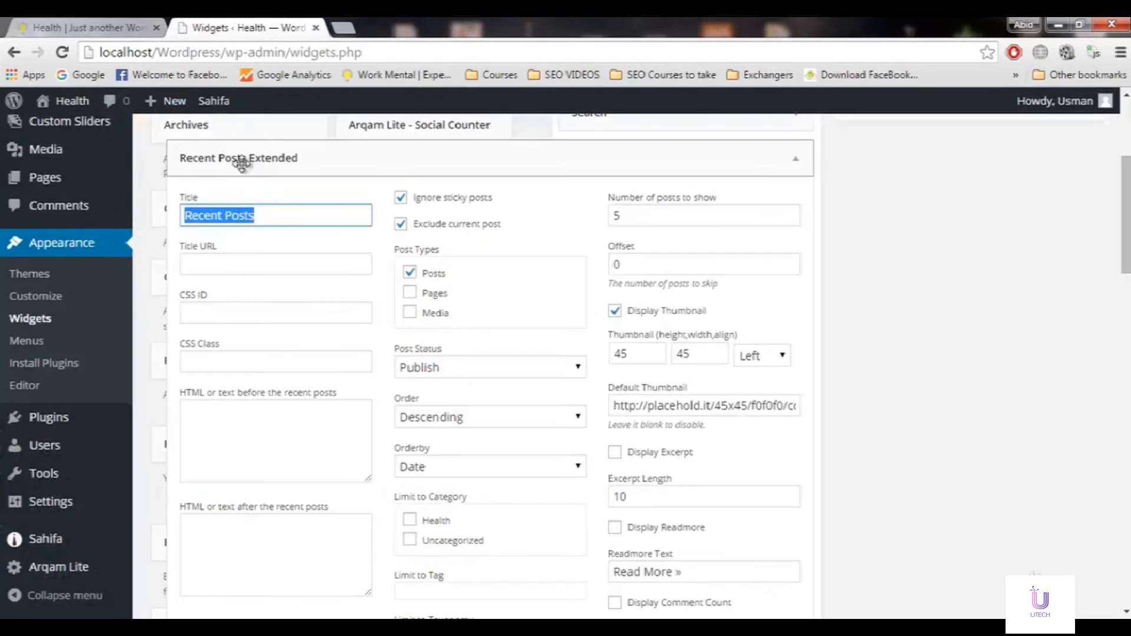
{"action": "left_click", "coordinate": [269, 218]}
Save the Recent Posts Extended widget with its default settings and collapse it
{"action": "scroll", "coordinate": [489, 365], "scroll_direction": "down", "scroll_amount": 3}
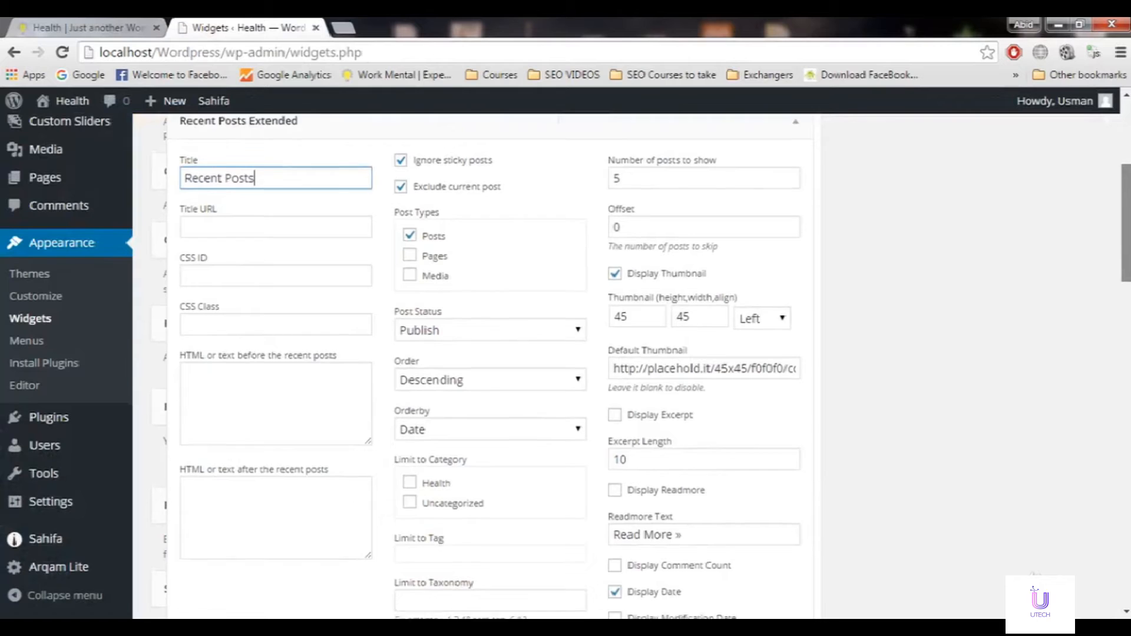
{"action": "mouse_move", "coordinate": [1126, 233]}
{"action": "left_mouse_down"}
{"action": "mouse_move", "coordinate": [1126, 317]}
{"action": "mouse_move", "coordinate": [1126, 231]}
{"action": "mouse_move", "coordinate": [1113, 221]}
{"action": "left_mouse_up"}
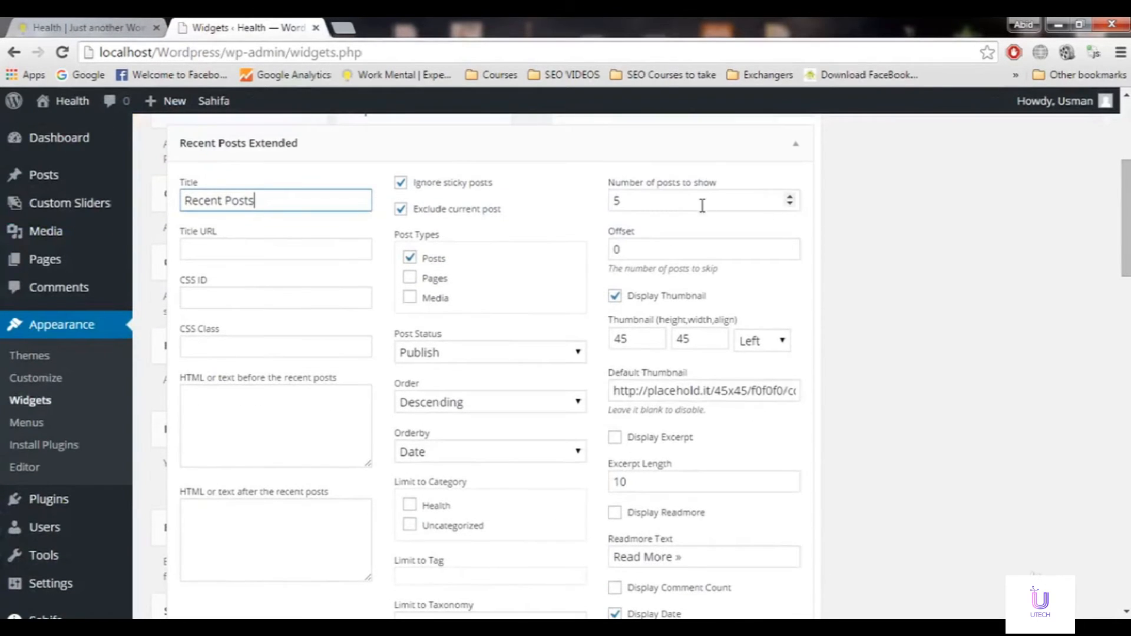
{"action": "double_click", "coordinate": [680, 202]}
{"action": "left_click_drag", "start_coordinate": [1126, 209], "coordinate": [1126, 287]}
{"action": "left_click", "coordinate": [776, 582]}
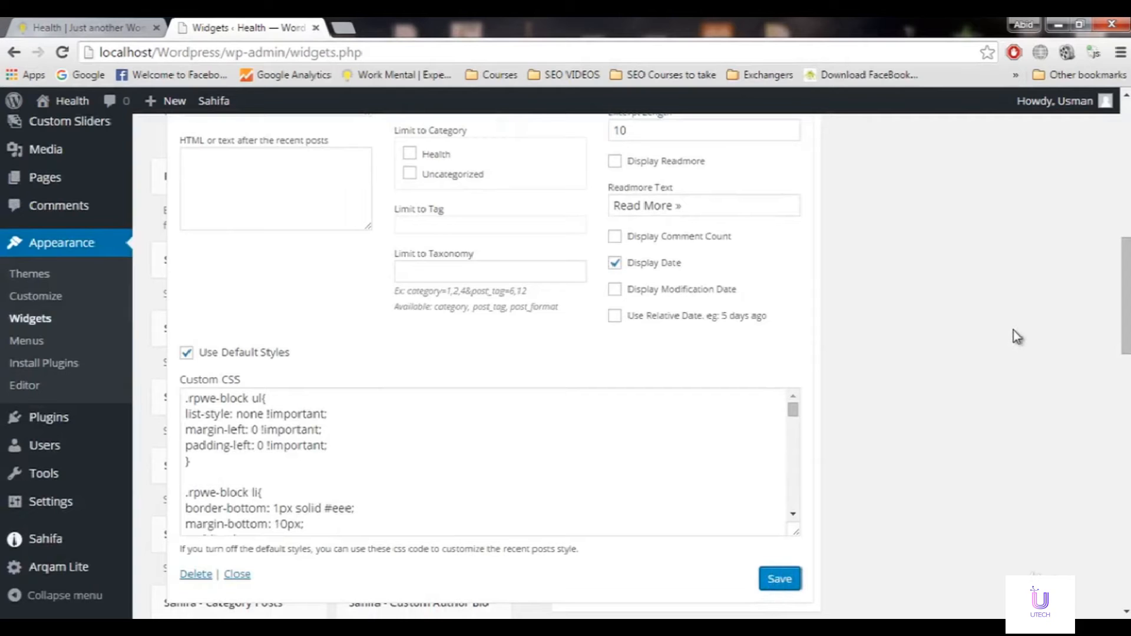
{"action": "left_click_drag", "start_coordinate": [1126, 295], "coordinate": [1125, 181]}
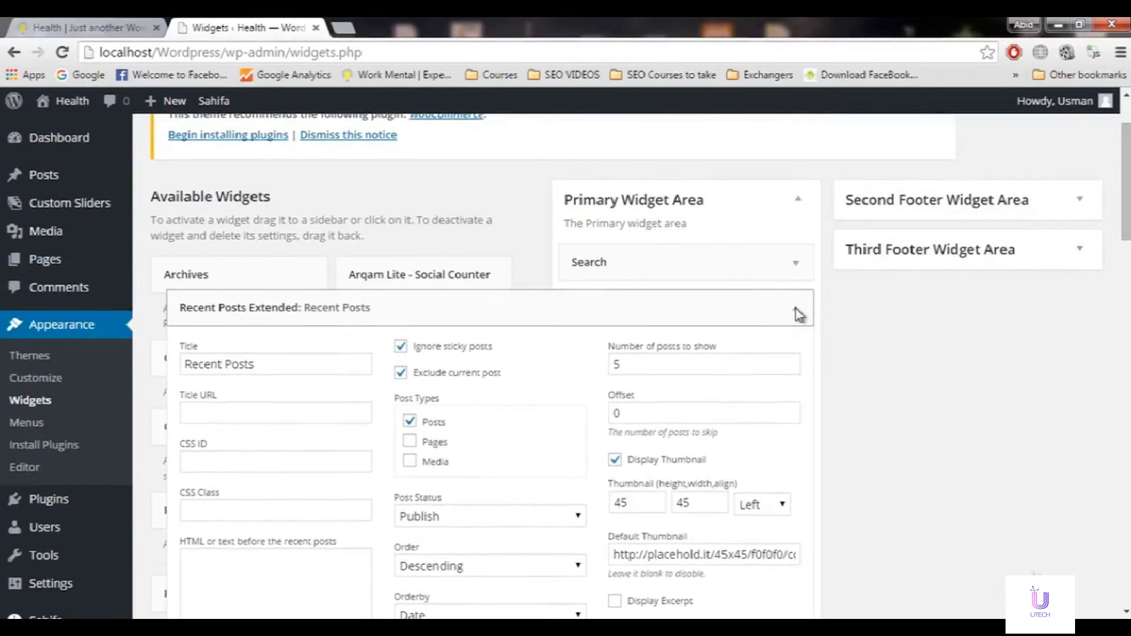
{"action": "left_click", "coordinate": [797, 309]}
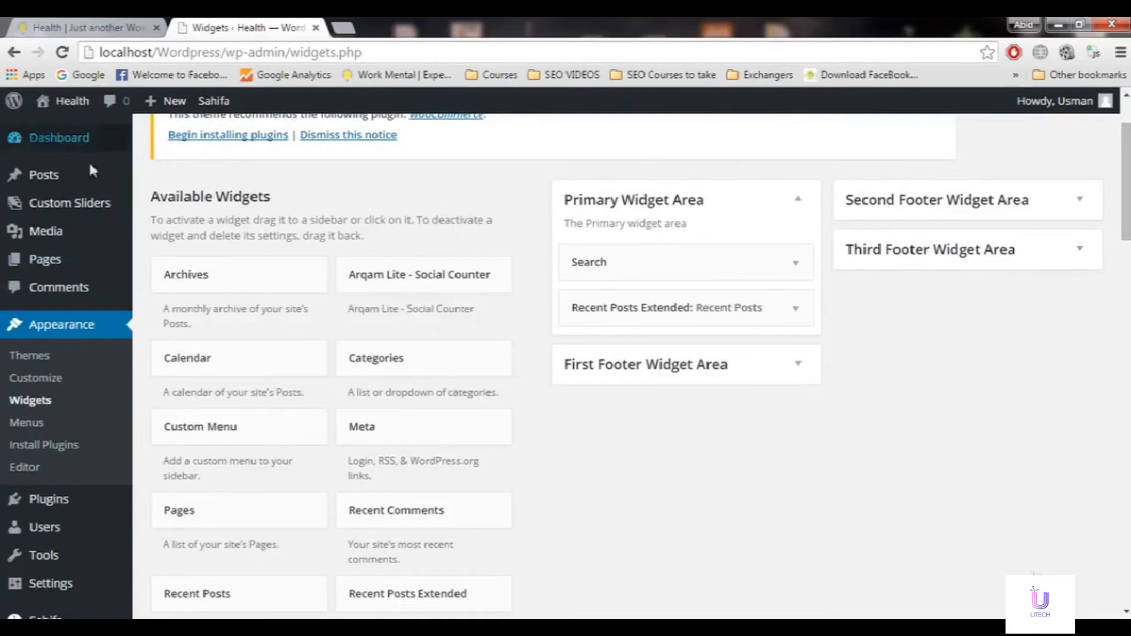
Reload the live homepage and examine the recent posts block in its sidebar
{"action": "left_click", "coordinate": [109, 26]}
{"action": "left_click", "coordinate": [61, 52]}
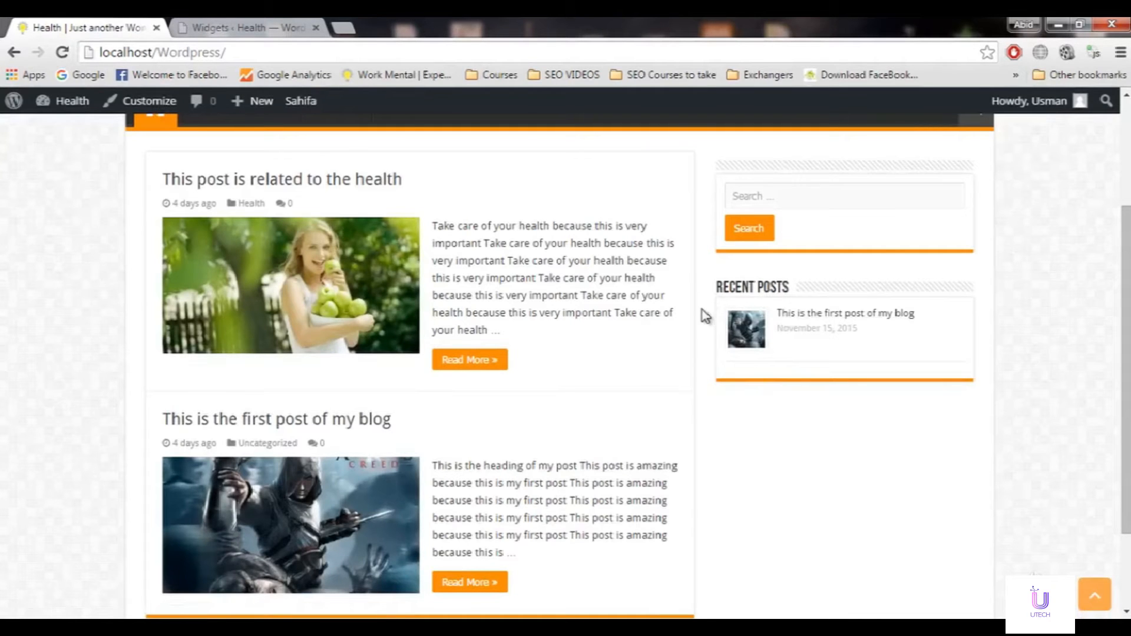
{"action": "left_click", "coordinate": [813, 334]}
{"action": "scroll", "coordinate": [1125, 467], "scroll_direction": "down", "scroll_amount": 3}
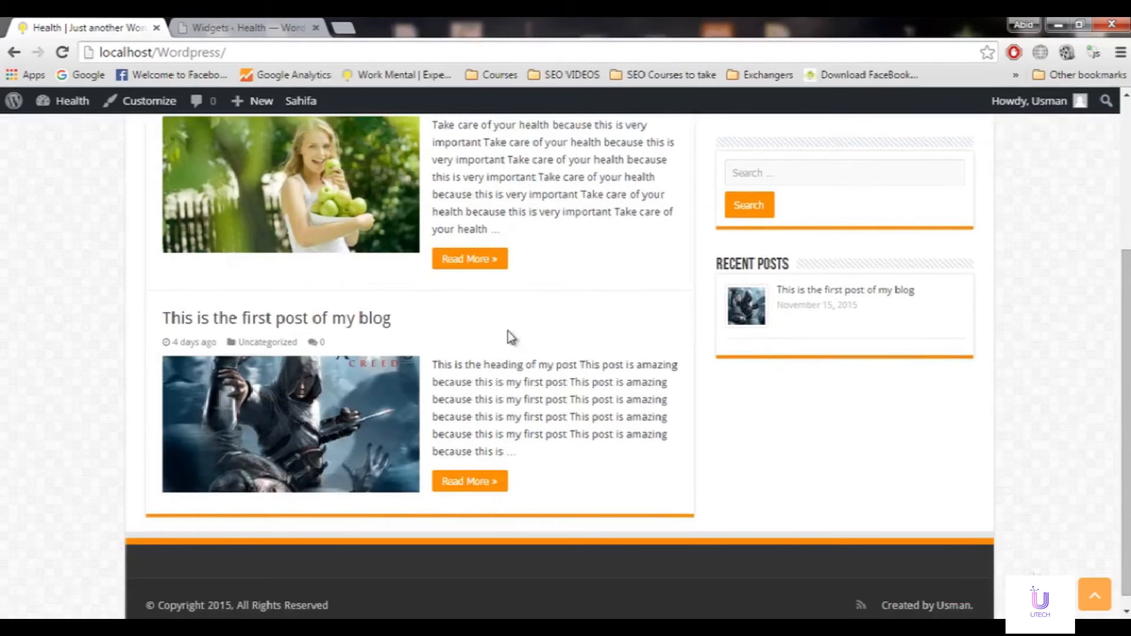
{"action": "scroll", "coordinate": [1125, 413], "scroll_direction": "up", "scroll_amount": 2}
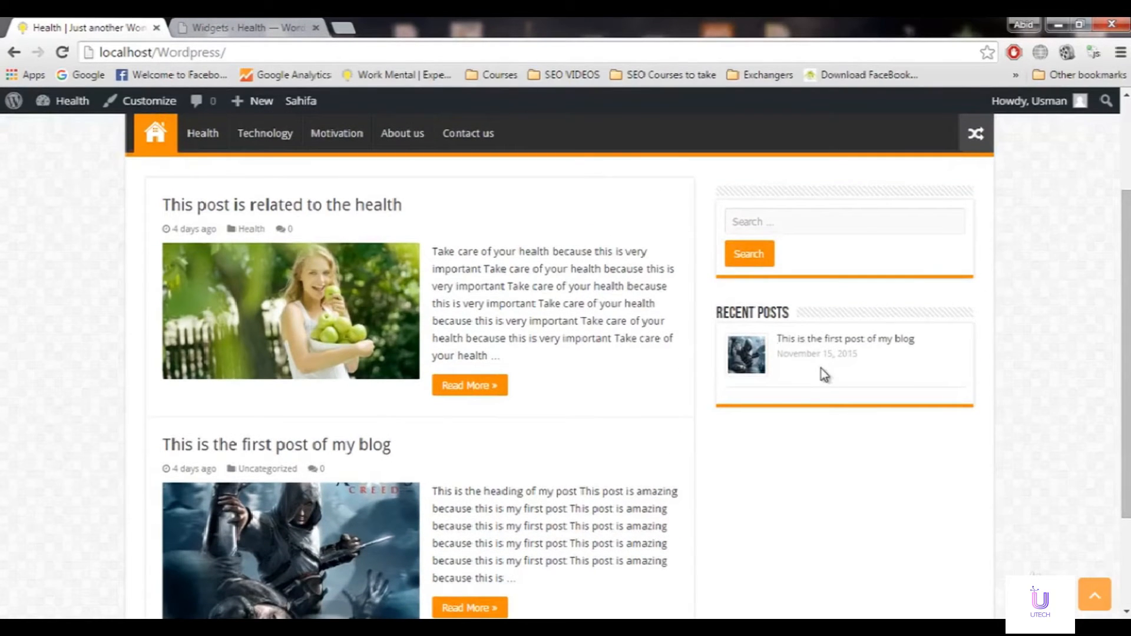
Compare the live homepage's sidebar blocks with the widgets placed in the Primary Widget Area
{"action": "left_click", "coordinate": [311, 26]}
{"action": "left_click", "coordinate": [132, 26]}
{"action": "left_click", "coordinate": [212, 27]}
{"action": "left_click", "coordinate": [118, 27]}
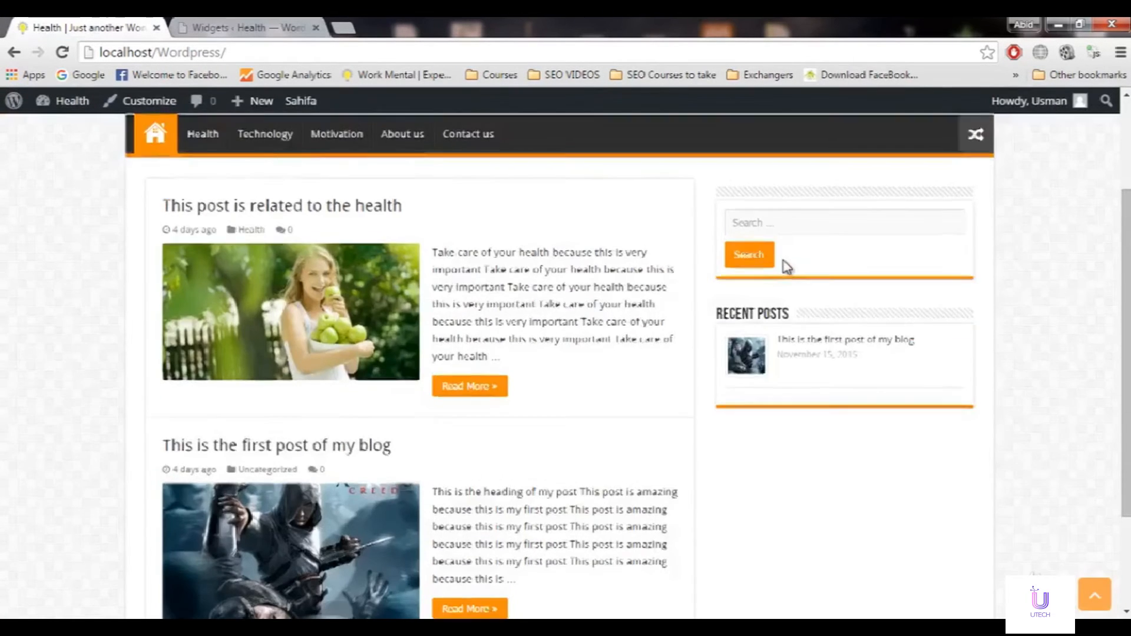
{"action": "scroll", "coordinate": [801, 283], "scroll_direction": "up", "scroll_amount": 2}
{"action": "scroll", "coordinate": [822, 304], "scroll_direction": "down", "scroll_amount": 2}
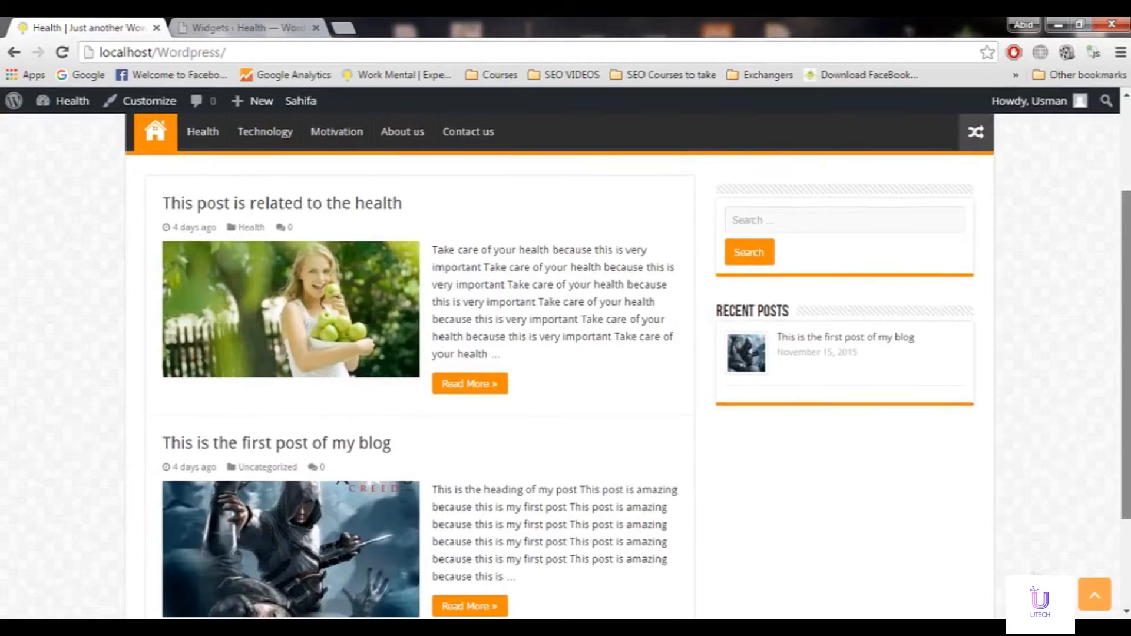
{"action": "scroll", "coordinate": [1101, 454], "scroll_direction": "up", "scroll_amount": 1}
Return to the widget management page and browse the available widgets, including the Sahifa theme's own ones
{"action": "left_click", "coordinate": [229, 25]}
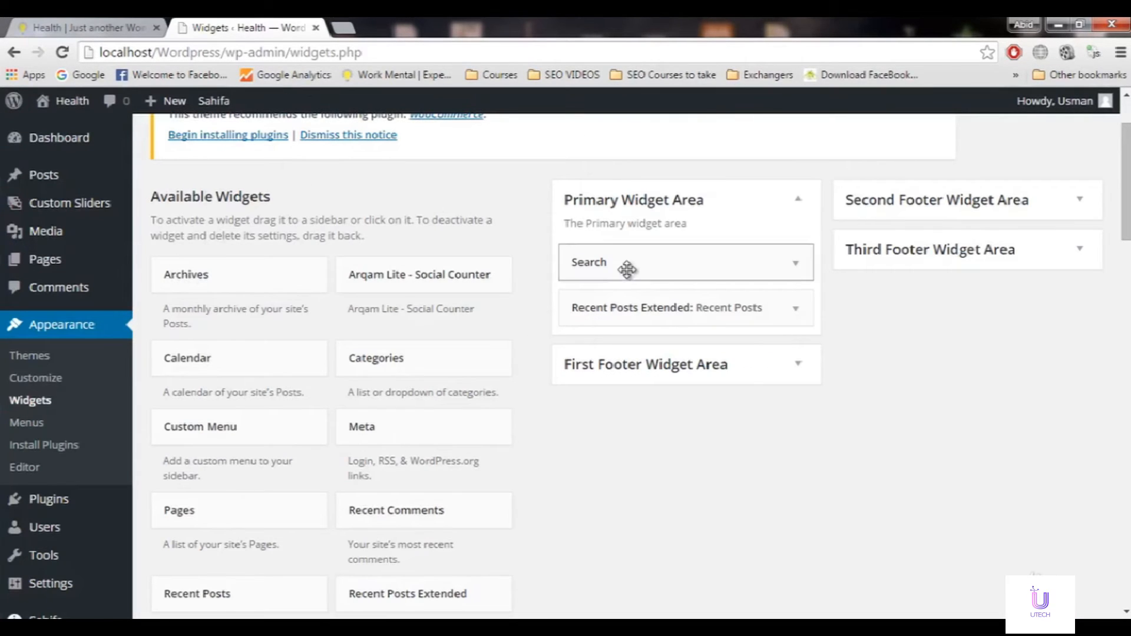
{"action": "scroll", "coordinate": [429, 363], "scroll_direction": "down", "scroll_amount": 1}
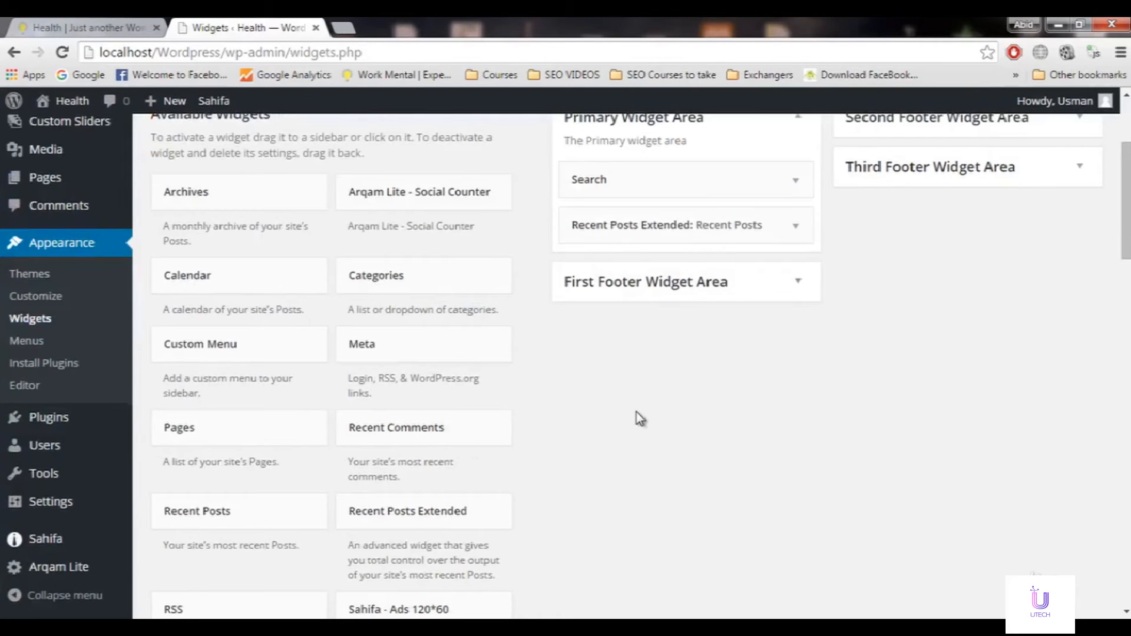
{"action": "scroll", "coordinate": [637, 416], "scroll_direction": "down", "scroll_amount": 2}
{"action": "scroll", "coordinate": [636, 414], "scroll_direction": "down", "scroll_amount": 1}
{"action": "scroll", "coordinate": [636, 413], "scroll_direction": "up", "scroll_amount": 3}
{"action": "scroll", "coordinate": [636, 412], "scroll_direction": "down", "scroll_amount": 7}
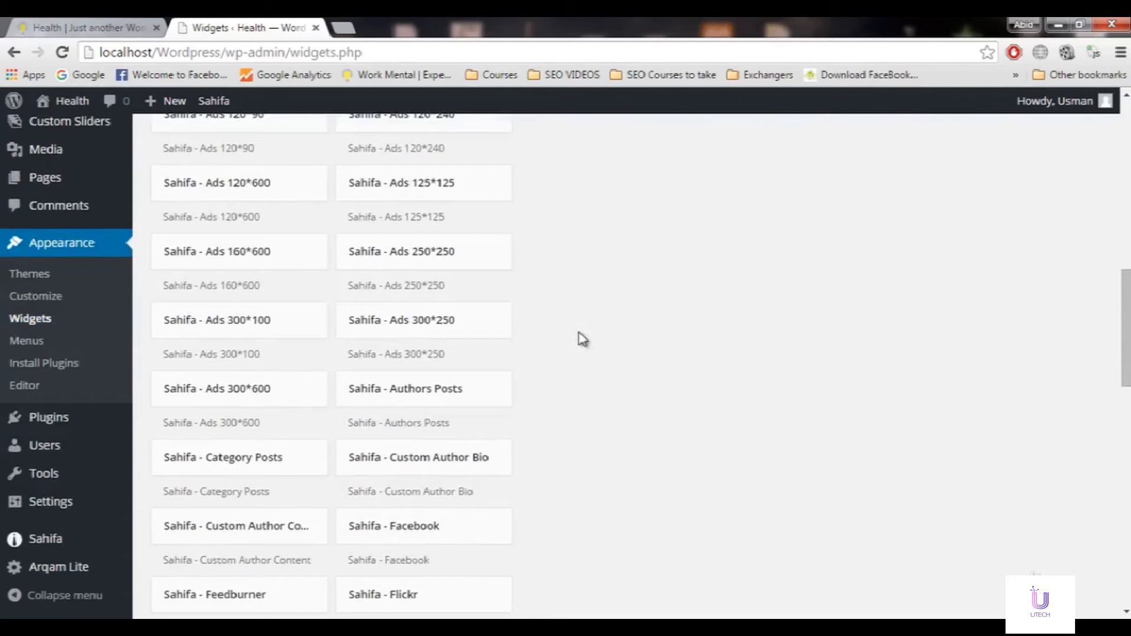
{"action": "scroll", "coordinate": [583, 340], "scroll_direction": "up", "scroll_amount": 9}
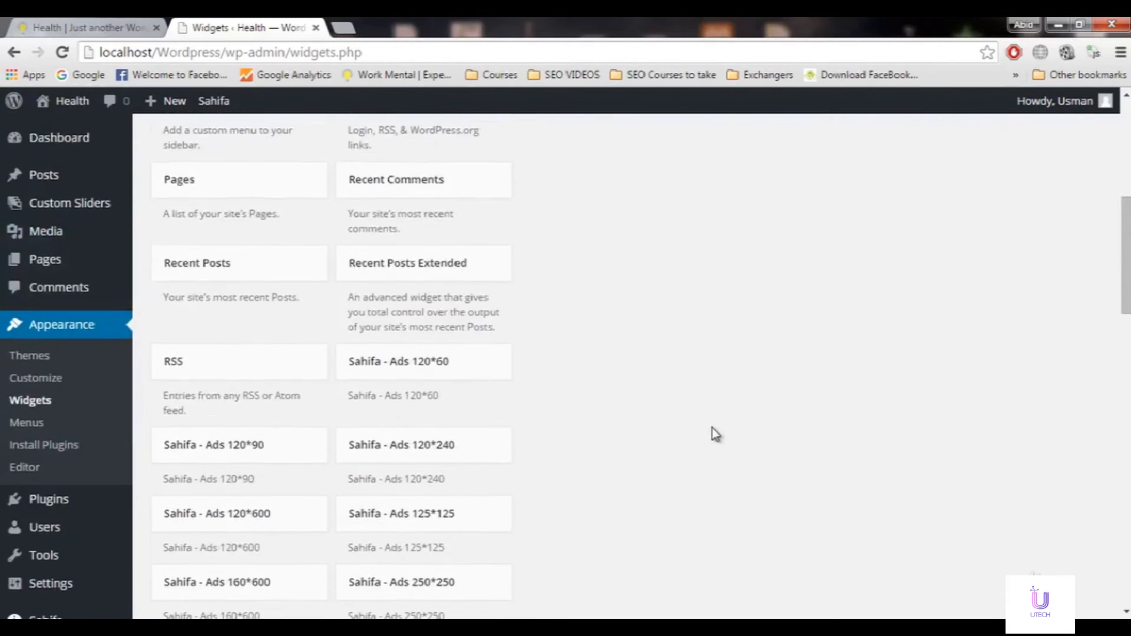
Compare the live homepage's footer with the First, Second and Third Footer Widget Areas on the widget management page
{"action": "left_click", "coordinate": [89, 28]}
{"action": "scroll", "coordinate": [859, 283], "scroll_direction": "down", "scroll_amount": 2}
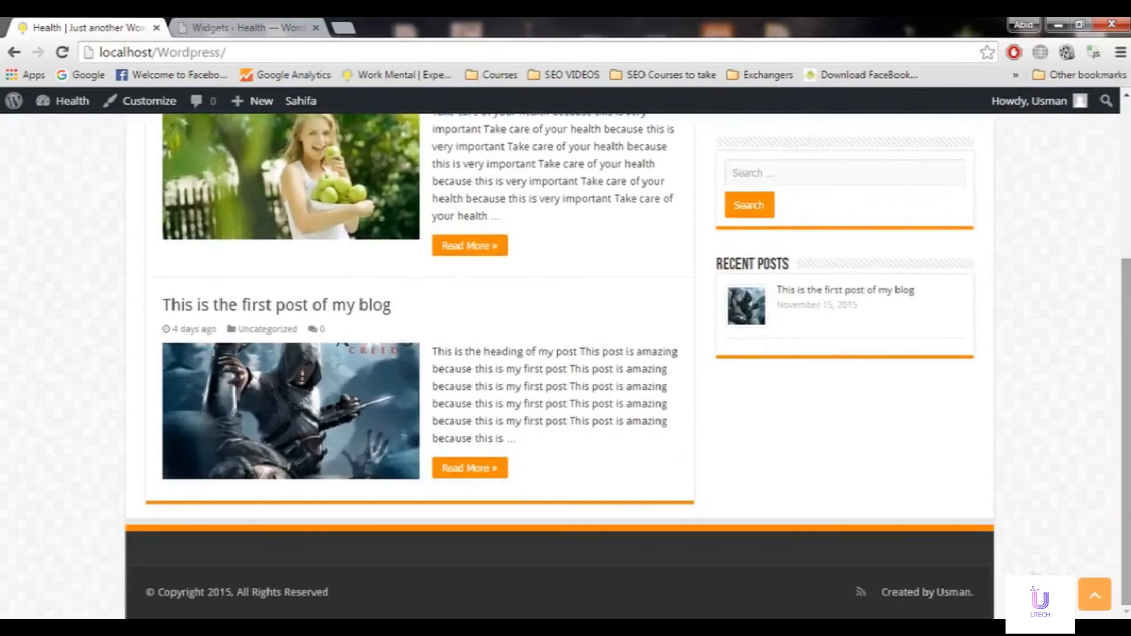
{"action": "scroll", "coordinate": [1112, 396], "scroll_direction": "up", "scroll_amount": 4}
{"action": "scroll", "coordinate": [1112, 396], "scroll_direction": "down", "scroll_amount": 4}
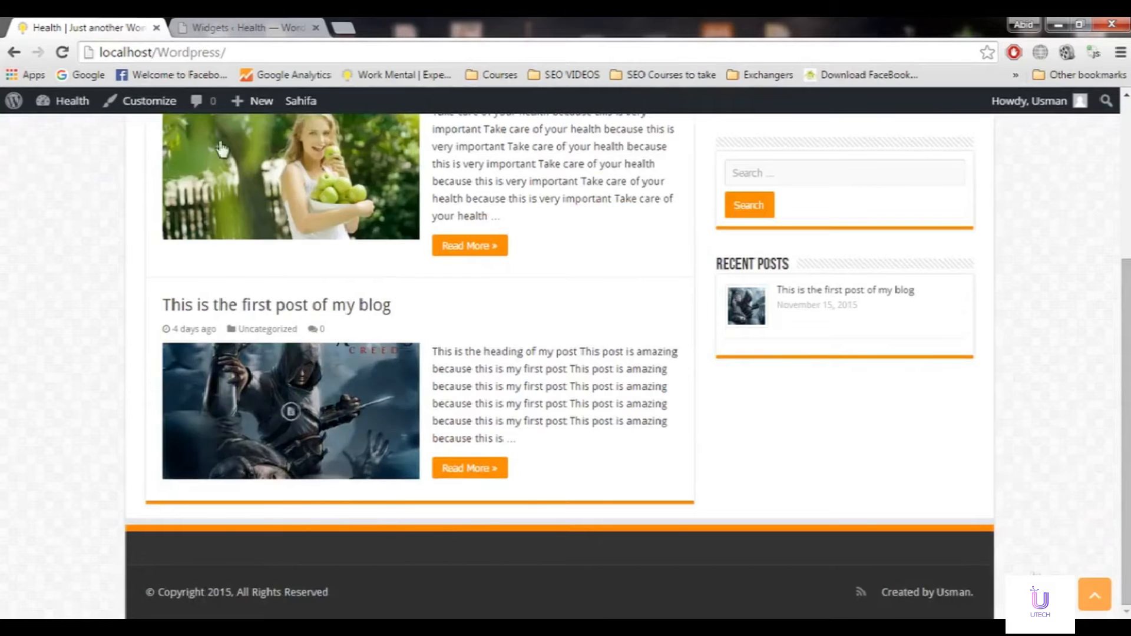
{"action": "left_click", "coordinate": [239, 29]}
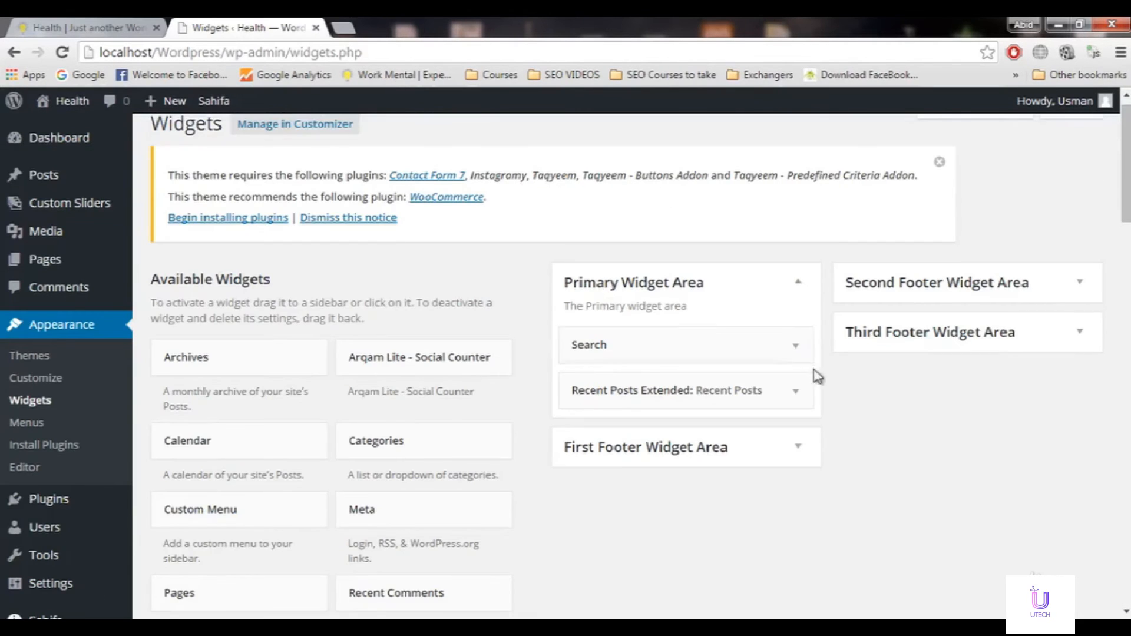
{"action": "scroll", "coordinate": [813, 374], "scroll_direction": "down", "scroll_amount": 2}
{"action": "left_click", "coordinate": [62, 27]}
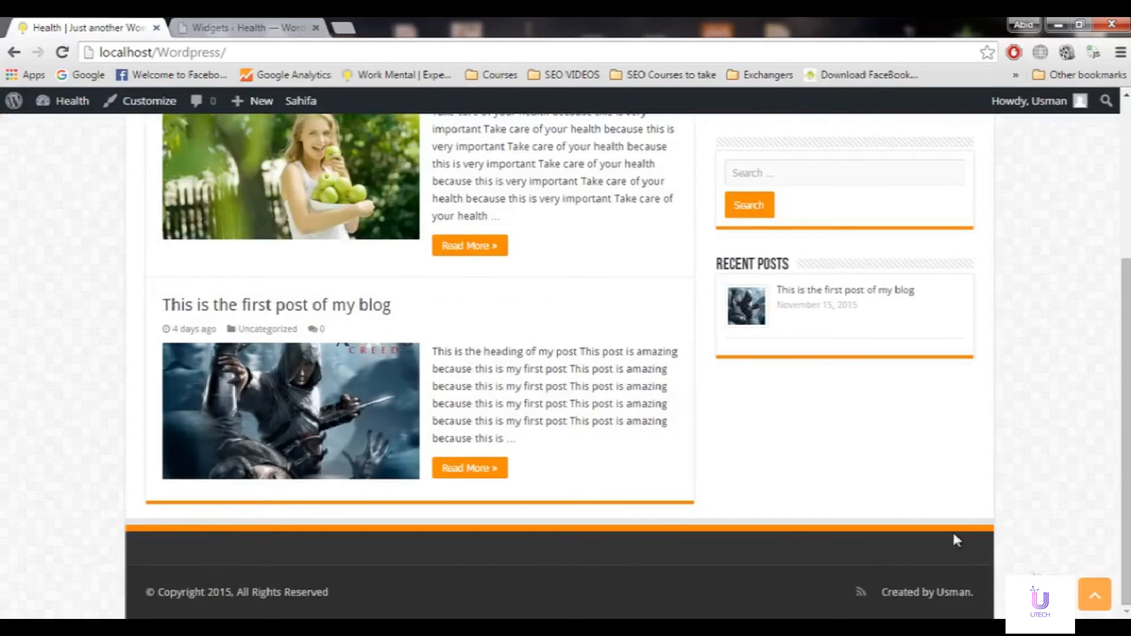
{"action": "left_click", "coordinate": [258, 25]}
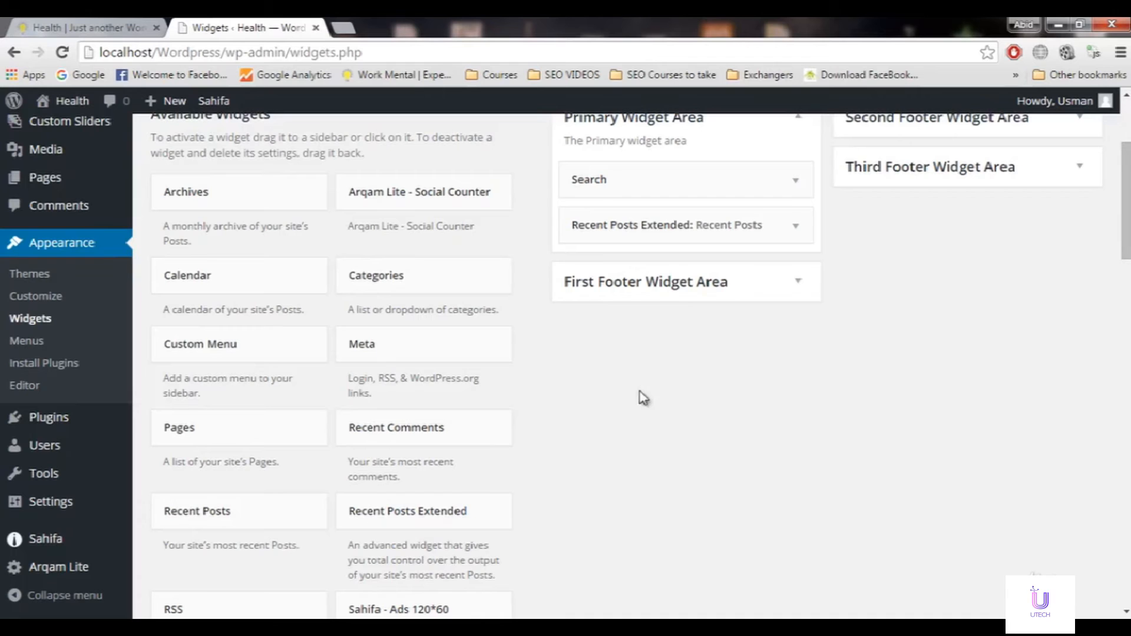
{"action": "scroll", "coordinate": [682, 336], "scroll_direction": "up", "scroll_amount": 3}
{"action": "left_click", "coordinate": [109, 27]}
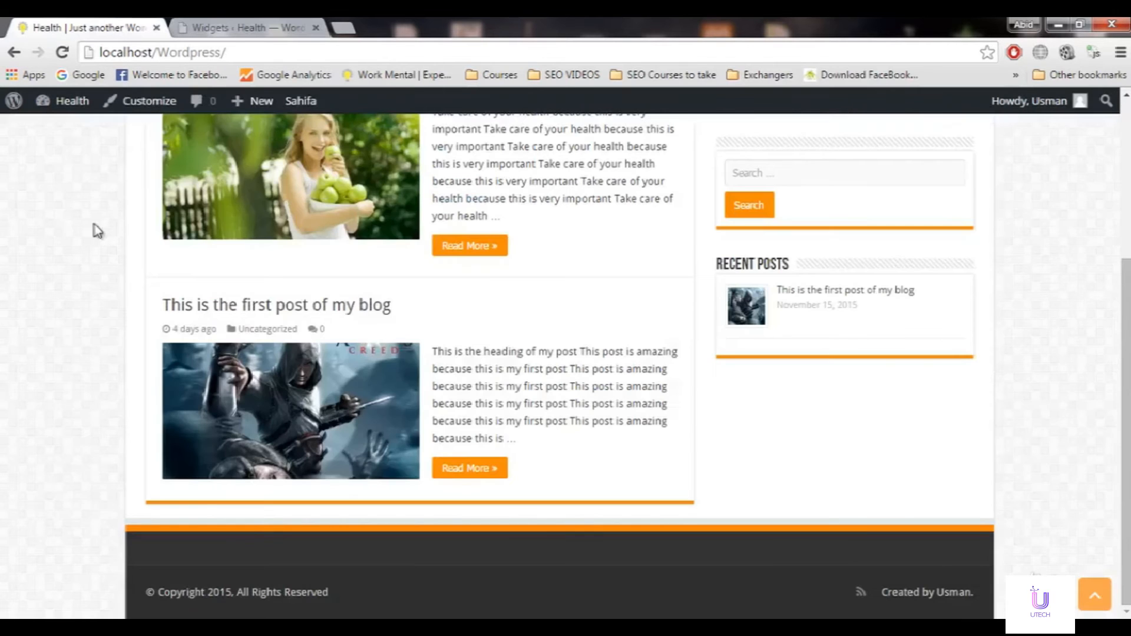
{"action": "left_click", "coordinate": [229, 28]}
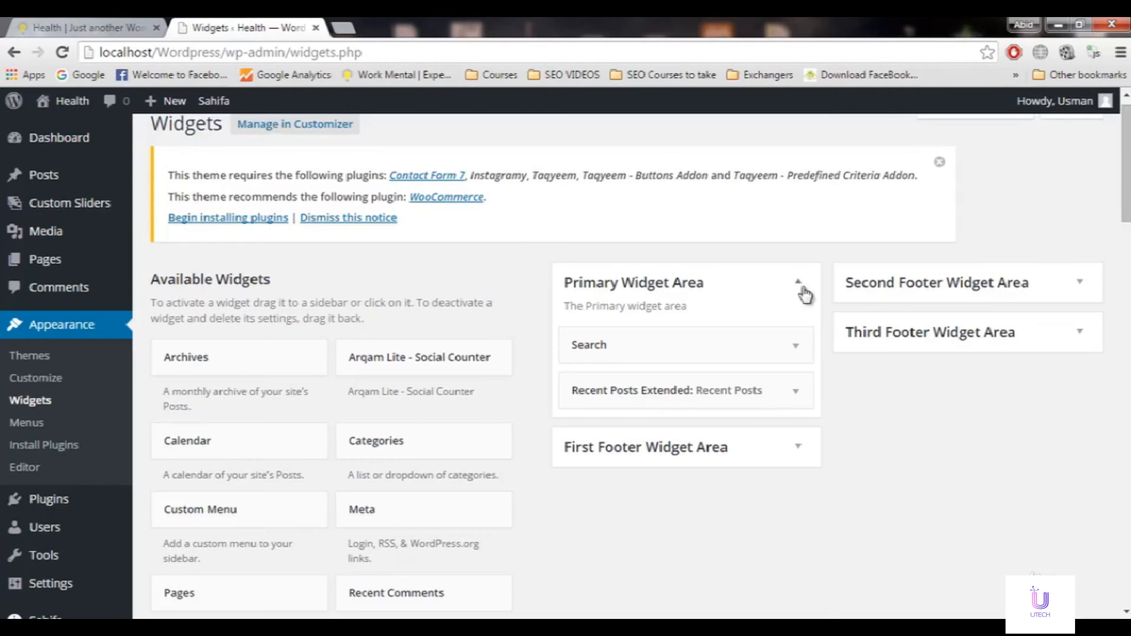
{"action": "left_click", "coordinate": [74, 26]}
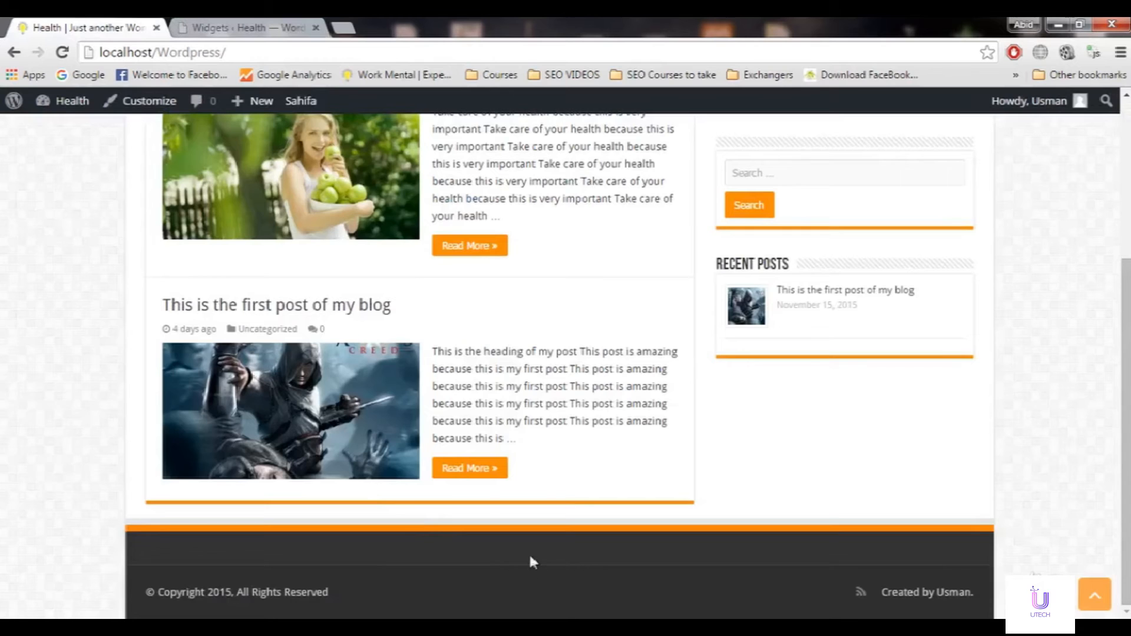
{"action": "left_click", "coordinate": [248, 27]}
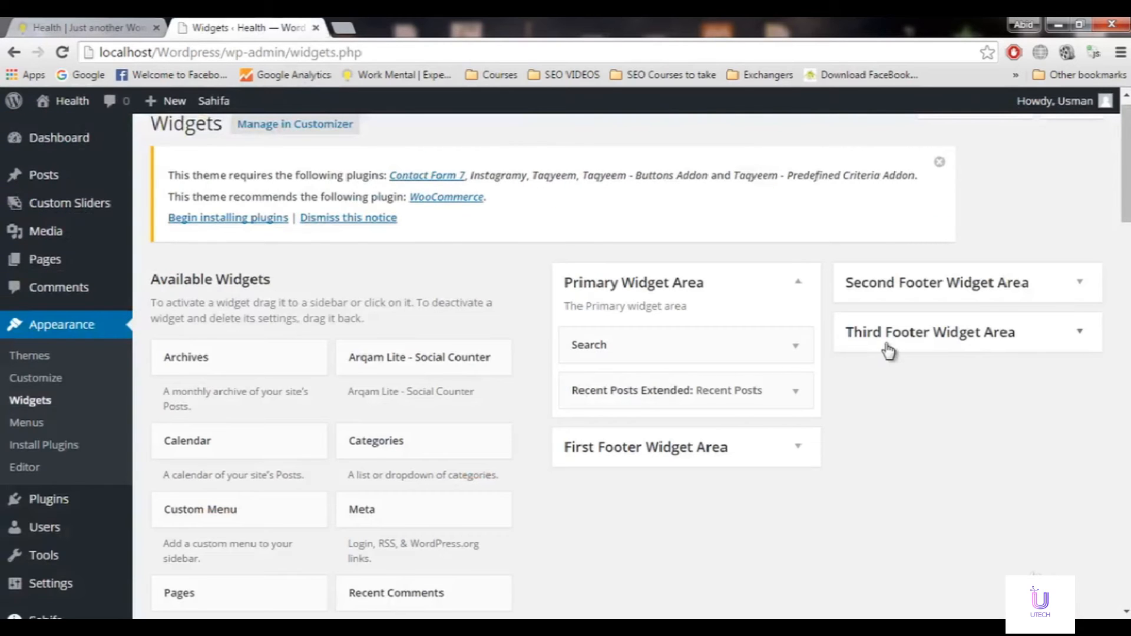
{"action": "left_click", "coordinate": [70, 24]}
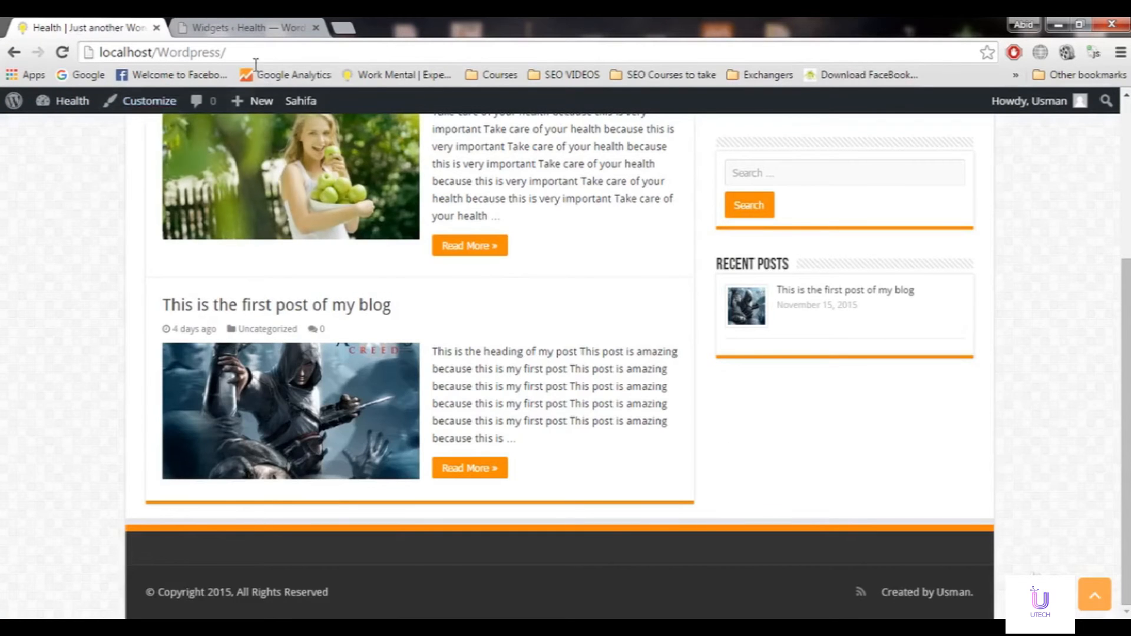
{"action": "left_click", "coordinate": [241, 27]}
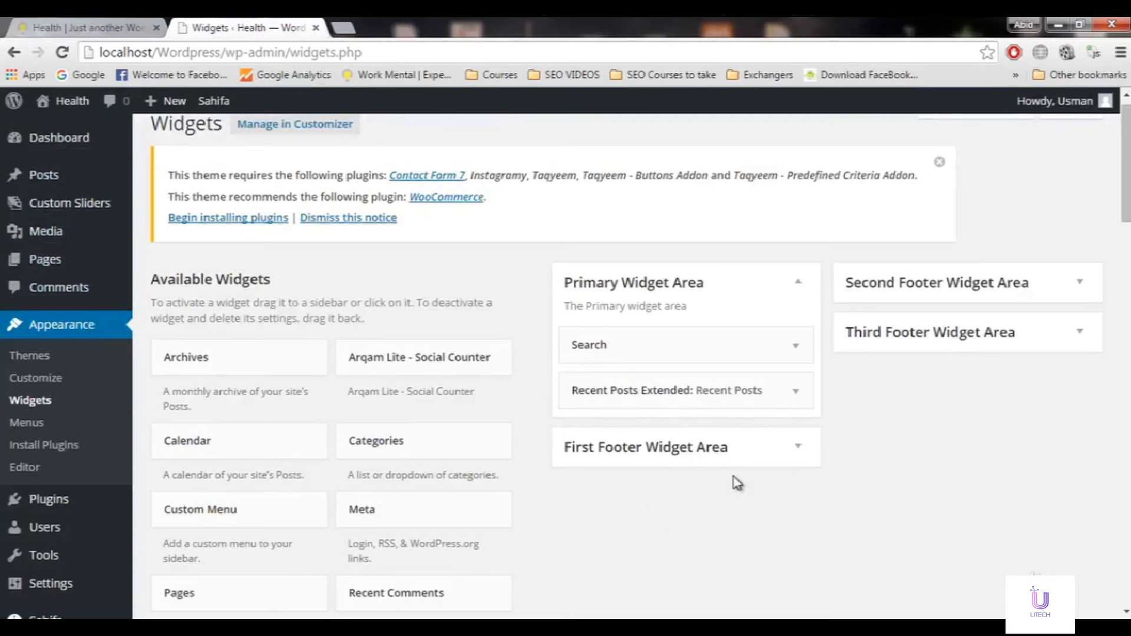
{"action": "scroll", "coordinate": [853, 493], "scroll_direction": "down", "scroll_amount": 2}
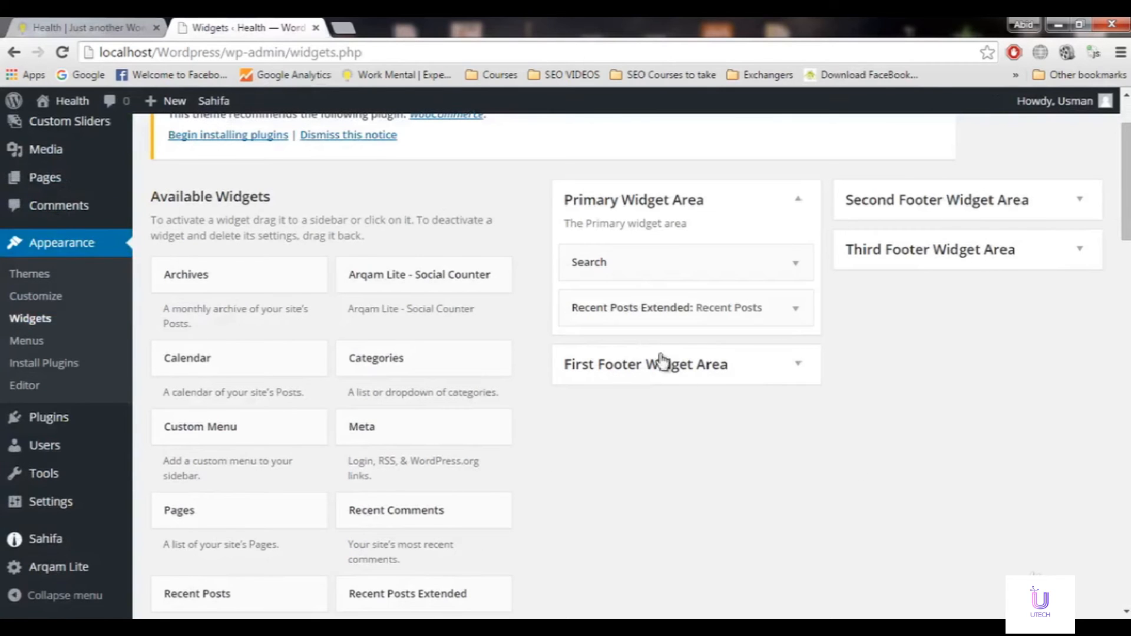
{"action": "left_click", "coordinate": [134, 26]}
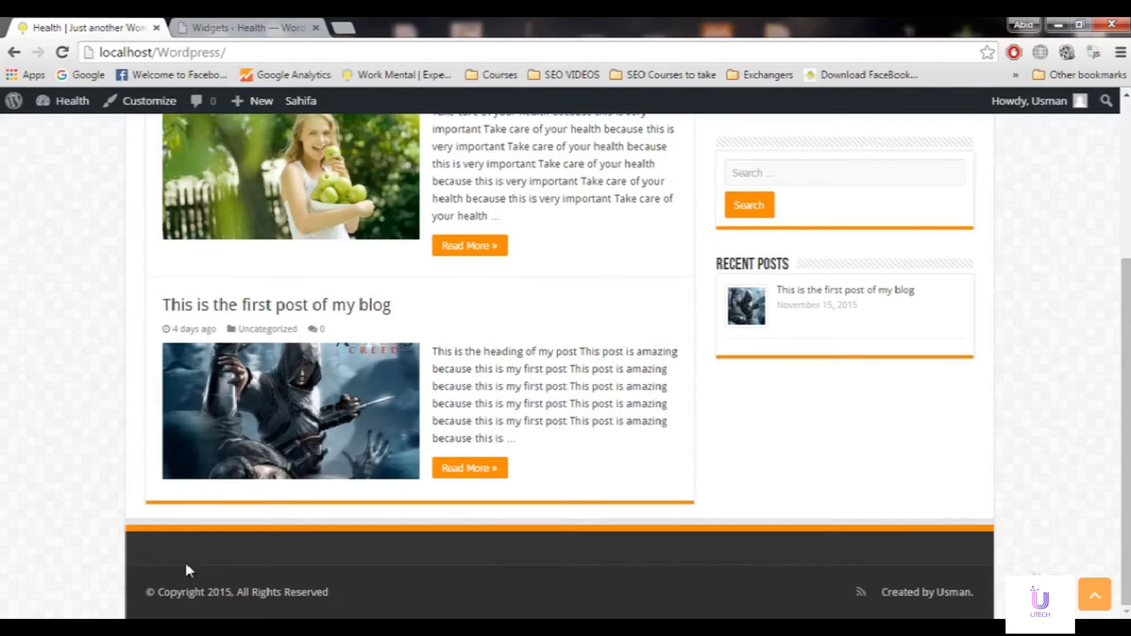
Expand the First Footer Widget Area, add the Calendar widget to it without a title, and collapse the widget's settings
{"action": "left_click", "coordinate": [223, 23]}
{"action": "left_click", "coordinate": [799, 366]}
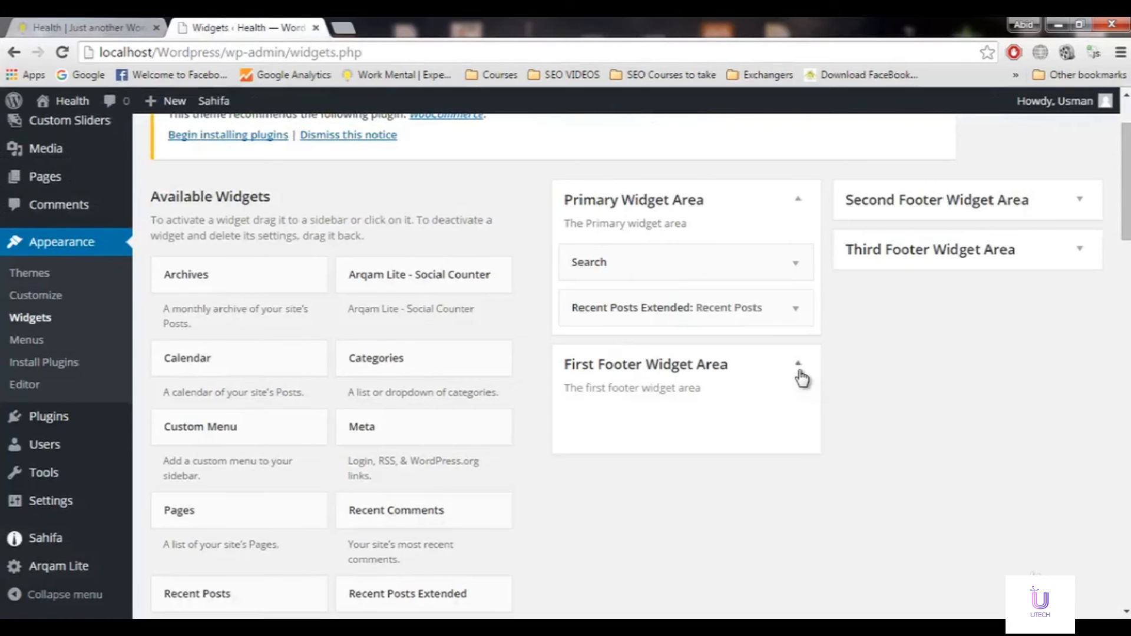
{"action": "scroll", "coordinate": [855, 421], "scroll_direction": "down", "scroll_amount": 1}
{"action": "scroll", "coordinate": [854, 415], "scroll_direction": "up", "scroll_amount": 1}
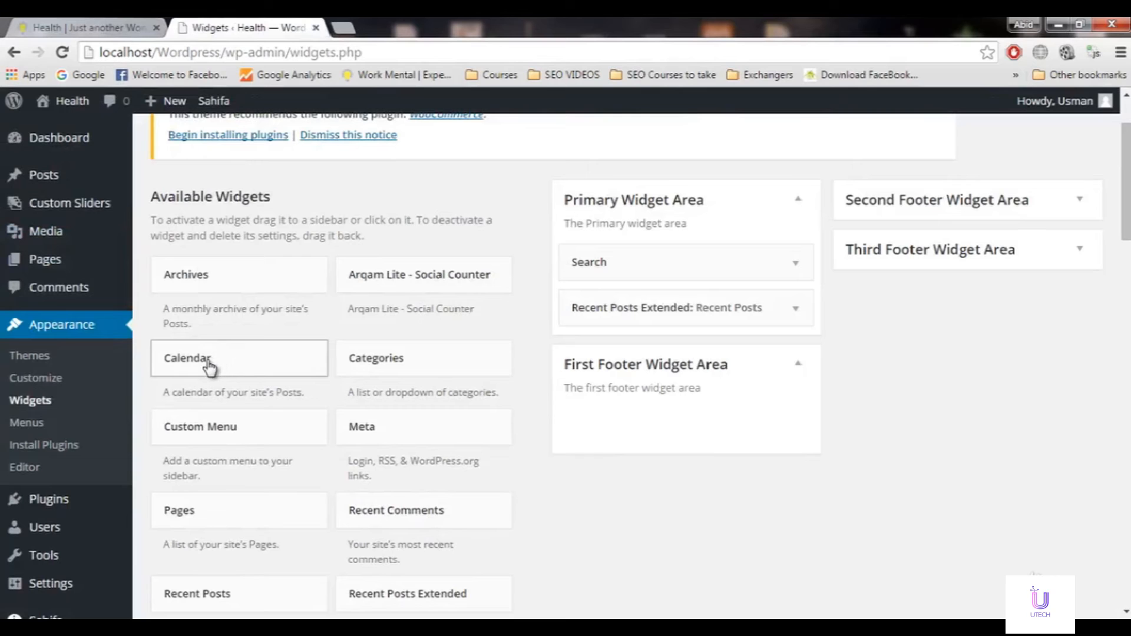
{"action": "left_click", "coordinate": [88, 27]}
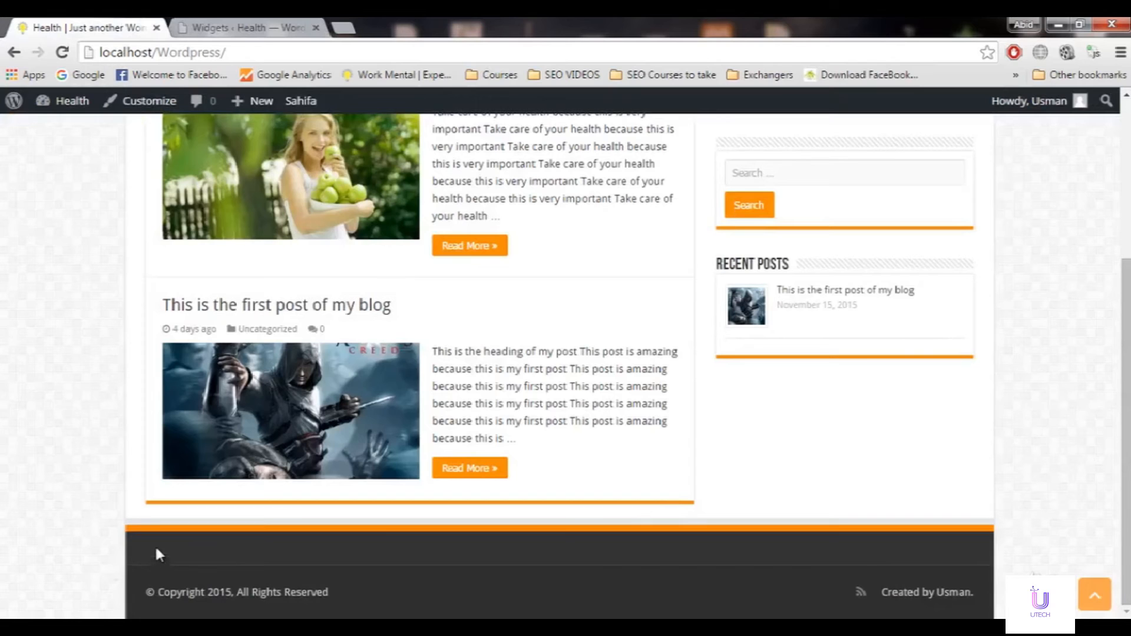
{"action": "left_click", "coordinate": [231, 27]}
{"action": "left_click_drag", "start_coordinate": [195, 370], "coordinate": [605, 435]}
{"action": "left_click", "coordinate": [641, 482]}
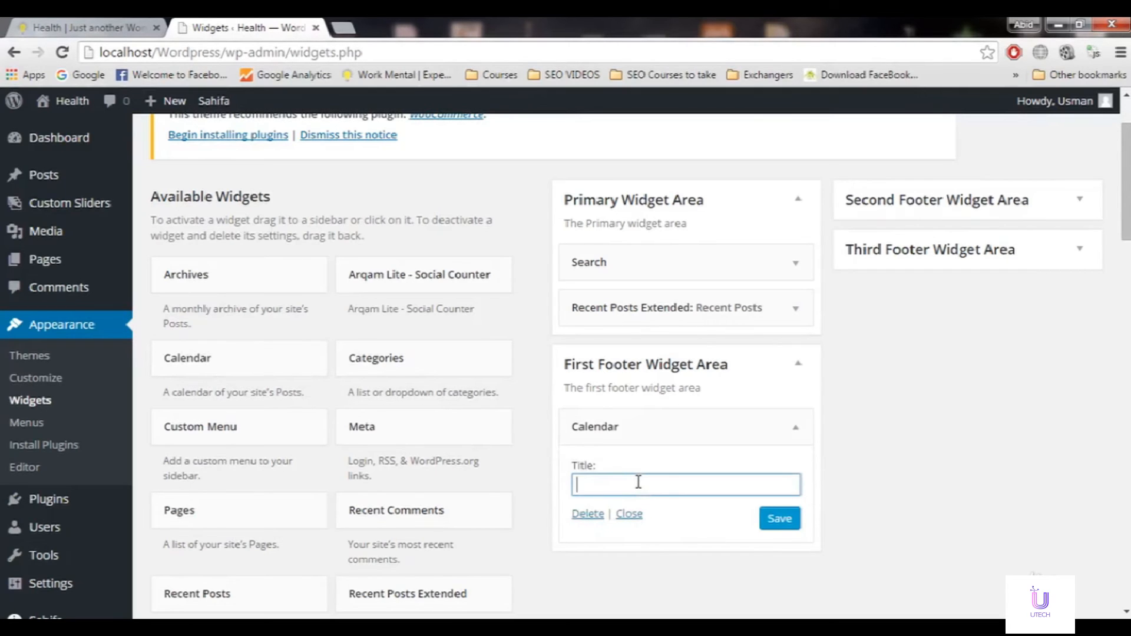
{"action": "left_click", "coordinate": [631, 515]}
Reload the live homepage and examine its first footer column for the Calendar widget
{"action": "left_click", "coordinate": [141, 28]}
{"action": "left_click", "coordinate": [62, 52]}
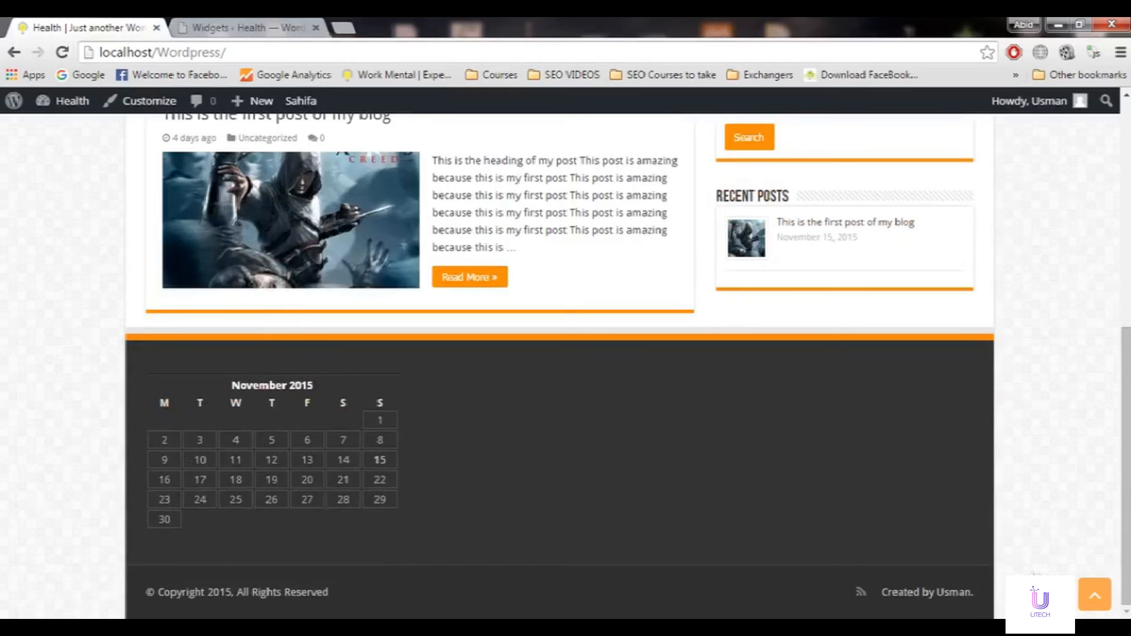
{"action": "scroll", "coordinate": [560, 366], "scroll_direction": "up", "scroll_amount": 8}
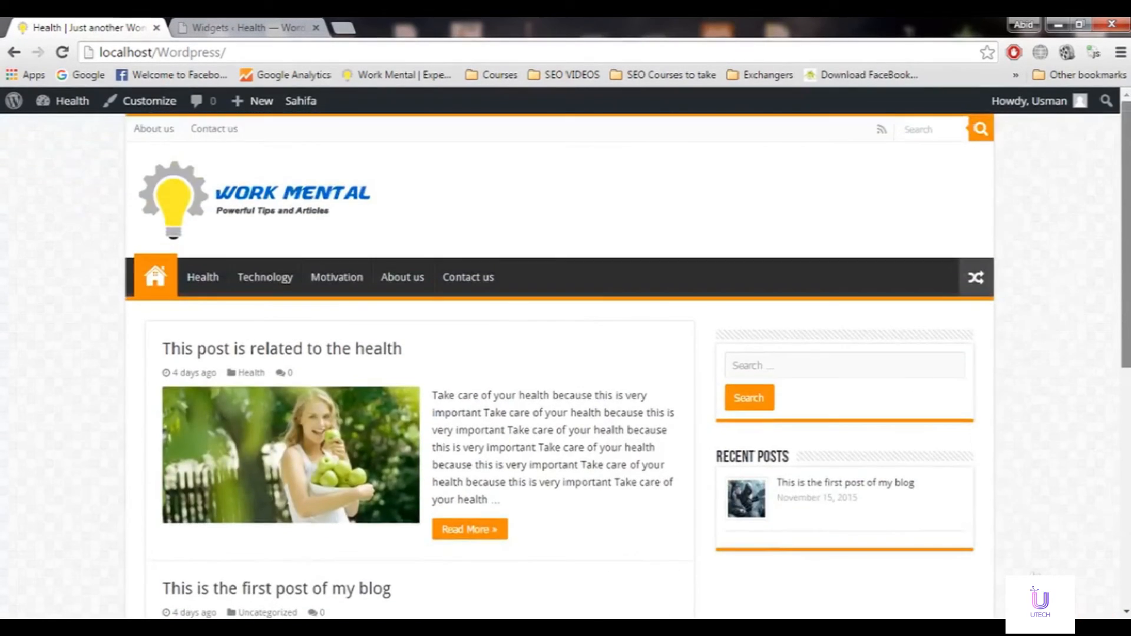
{"action": "scroll", "coordinate": [263, 482], "scroll_direction": "down", "scroll_amount": 8}
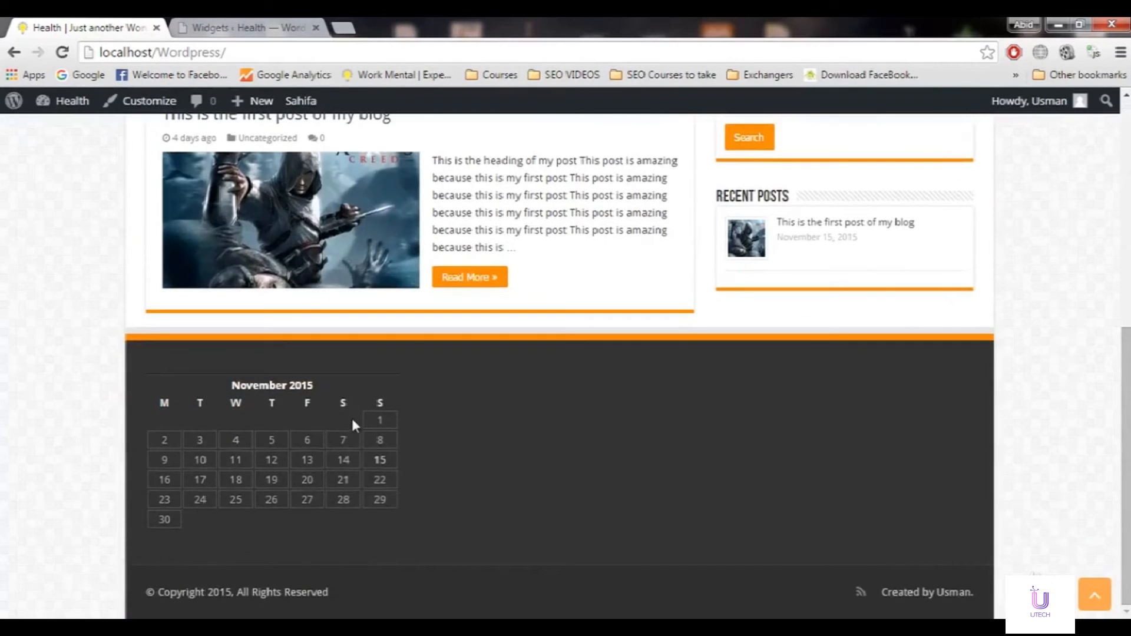
Return to the widget management page and browse the available widgets for one suited to the homepage's second footer column
{"action": "left_click", "coordinate": [228, 26]}
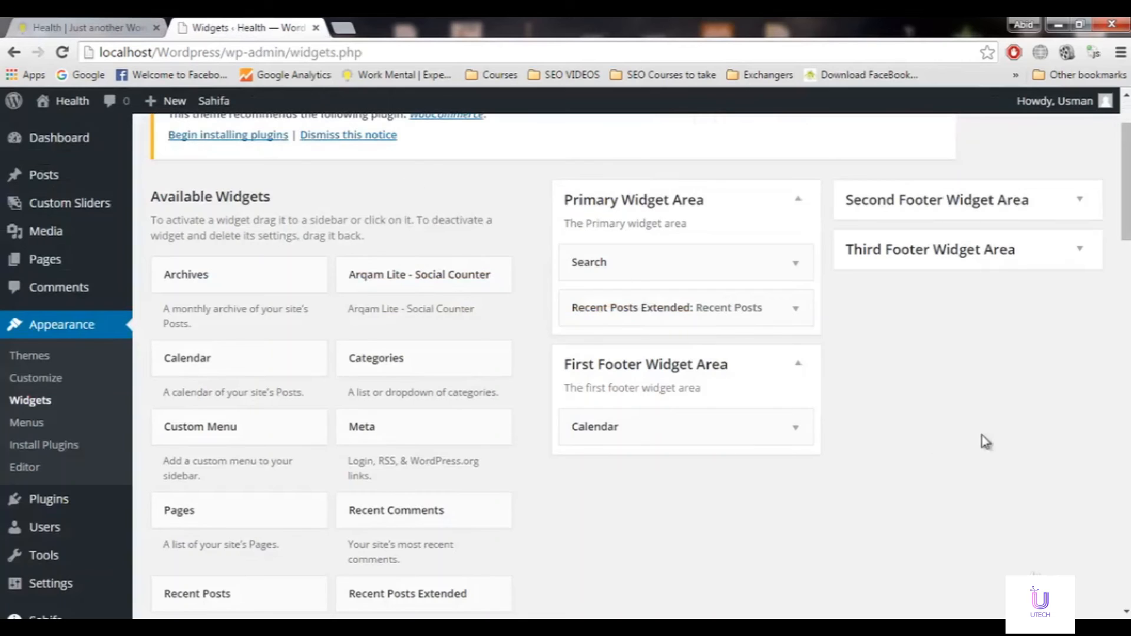
{"action": "scroll", "coordinate": [566, 365], "scroll_direction": "down", "scroll_amount": 2}
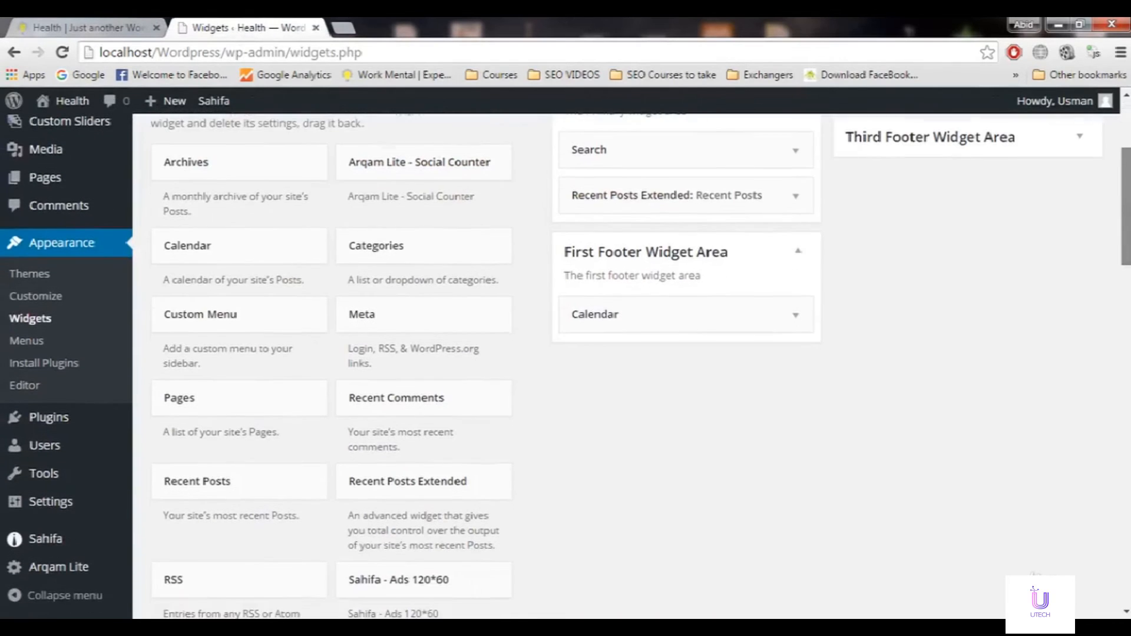
{"action": "scroll", "coordinate": [640, 366], "scroll_direction": "down", "scroll_amount": 1}
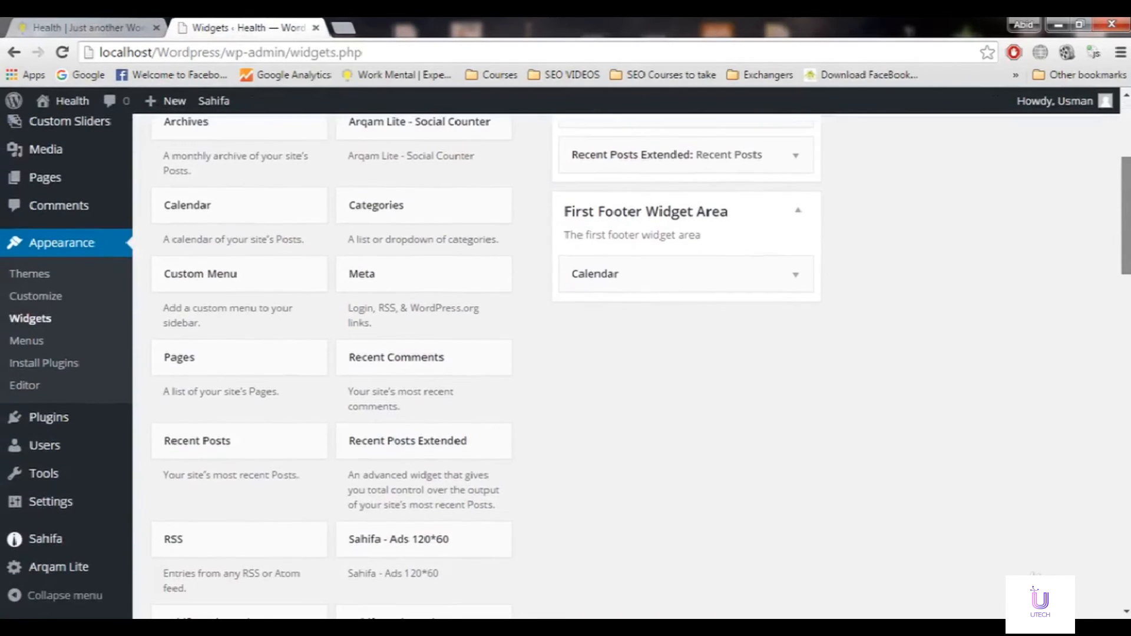
{"action": "scroll", "coordinate": [641, 366], "scroll_direction": "down", "scroll_amount": 1}
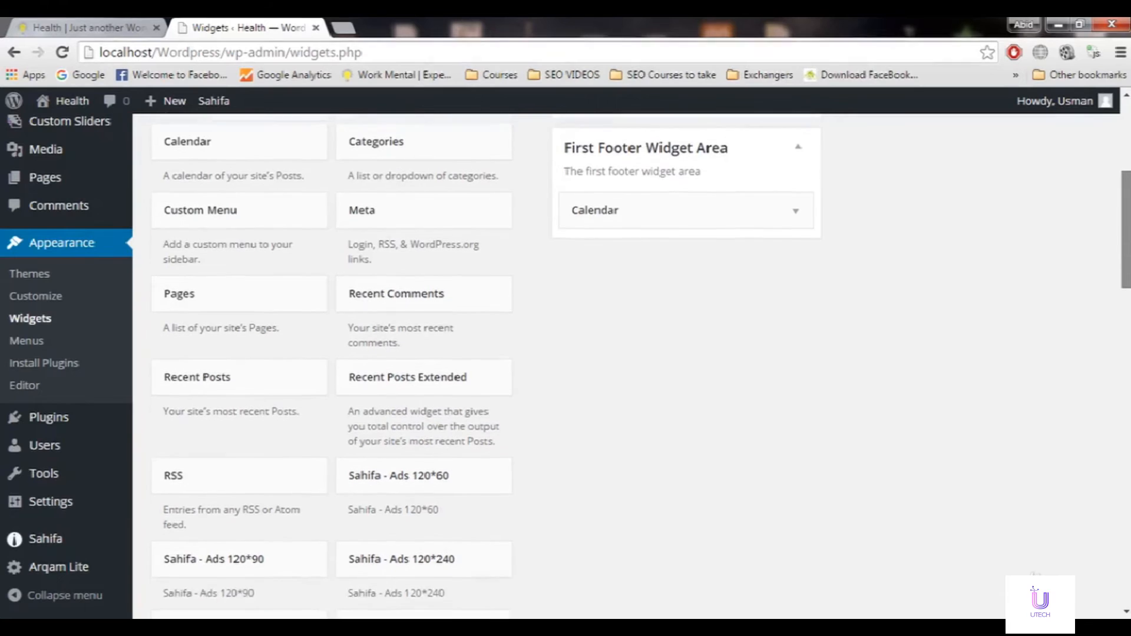
{"action": "scroll", "coordinate": [446, 464], "scroll_direction": "up", "scroll_amount": 2}
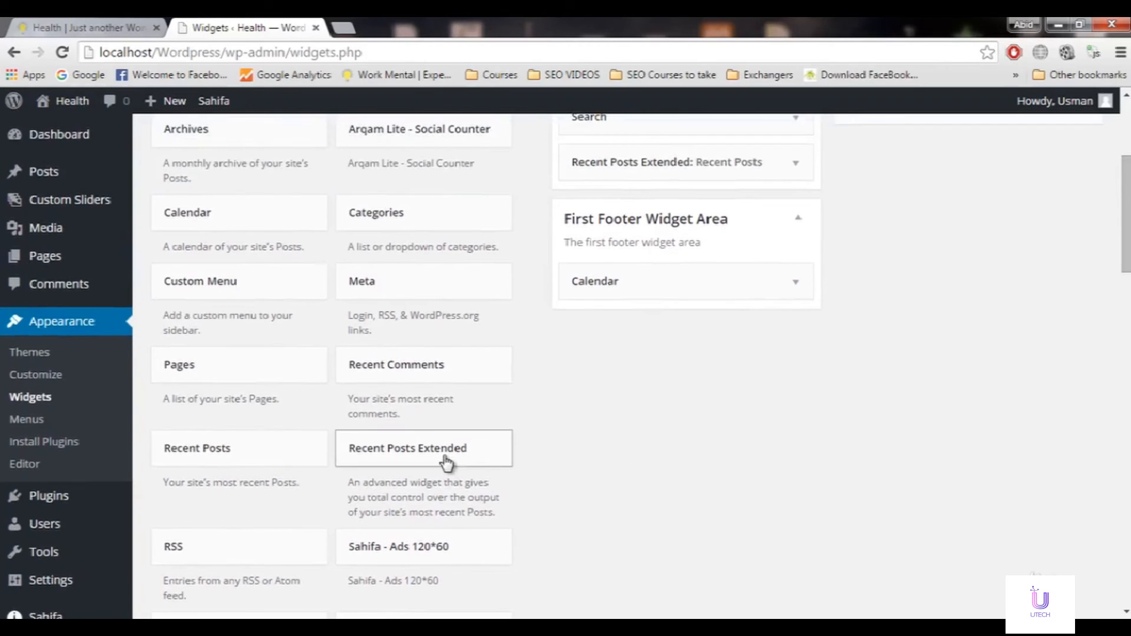
{"action": "left_click", "coordinate": [34, 25]}
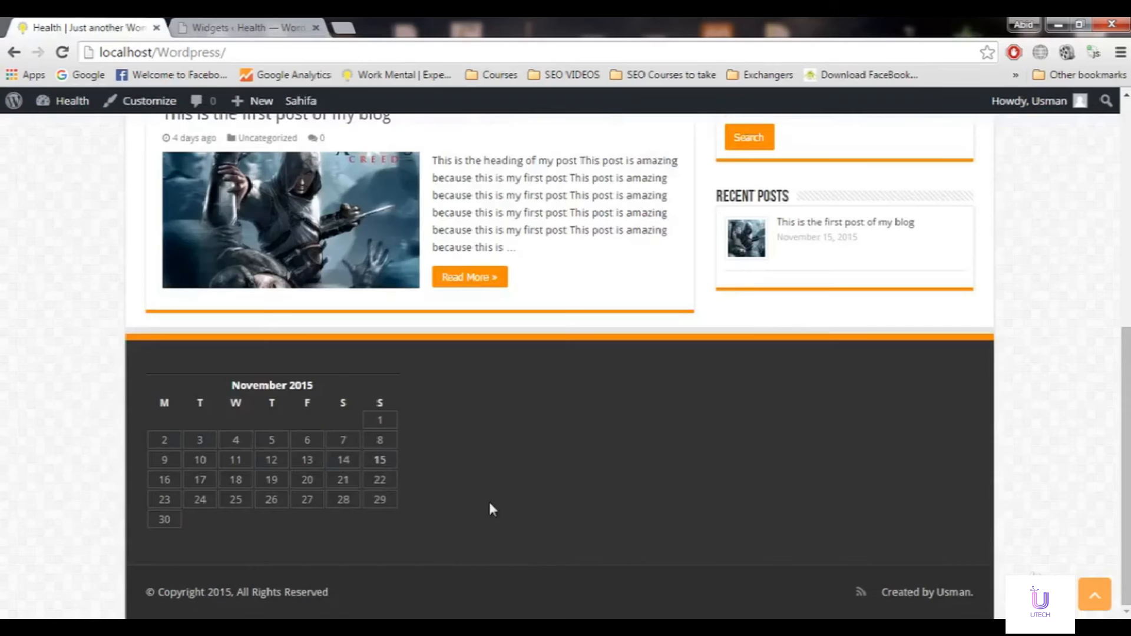
{"action": "left_click", "coordinate": [222, 25]}
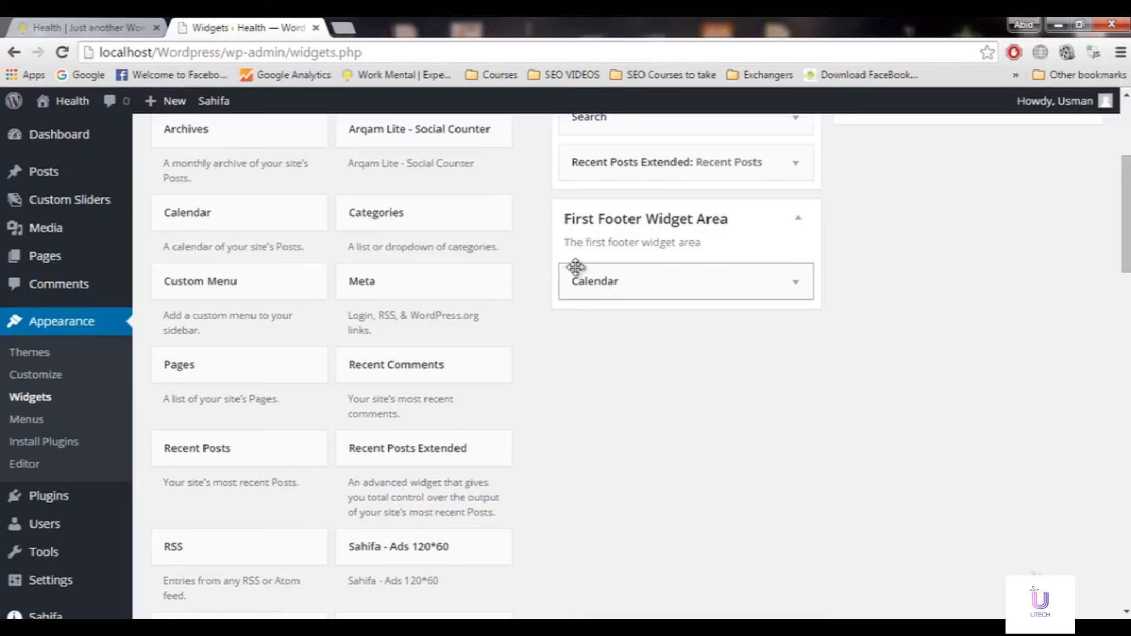
{"action": "scroll", "coordinate": [678, 354], "scroll_direction": "up", "scroll_amount": 1}
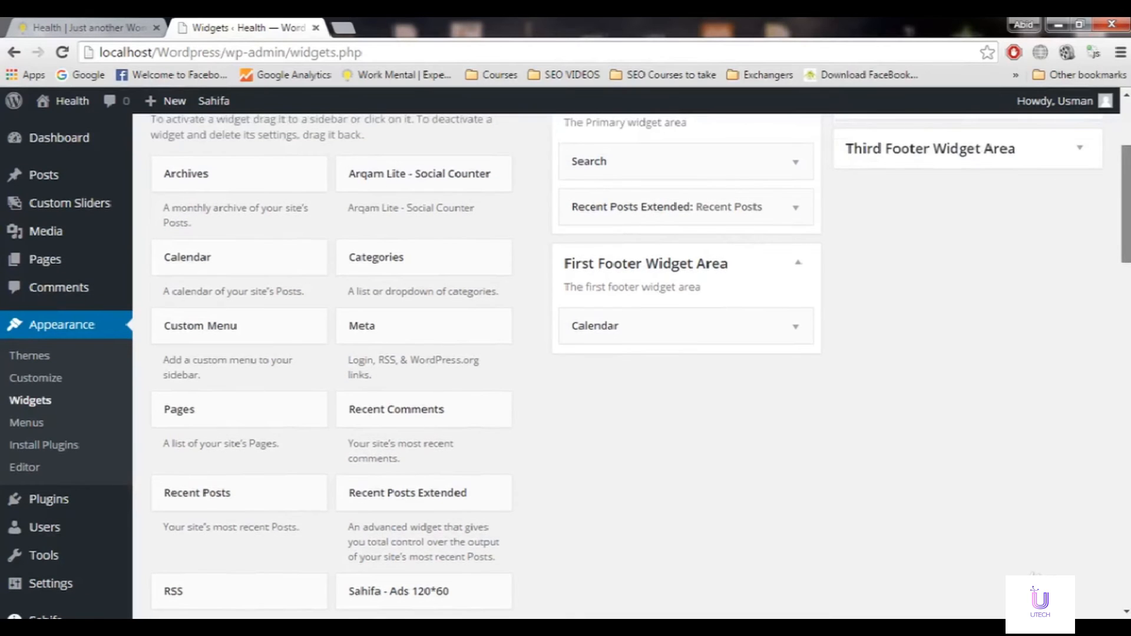
{"action": "scroll", "coordinate": [678, 353], "scroll_direction": "up", "scroll_amount": 1}
{"action": "scroll", "coordinate": [678, 354], "scroll_direction": "down", "scroll_amount": 2}
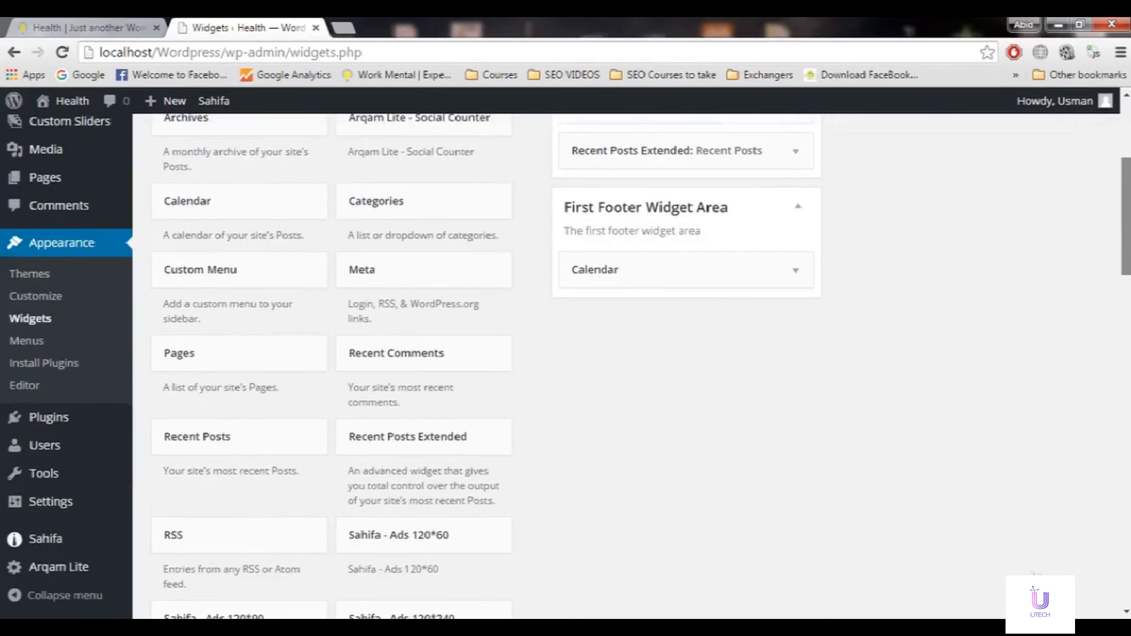
{"action": "scroll", "coordinate": [678, 353], "scroll_direction": "up", "scroll_amount": 1}
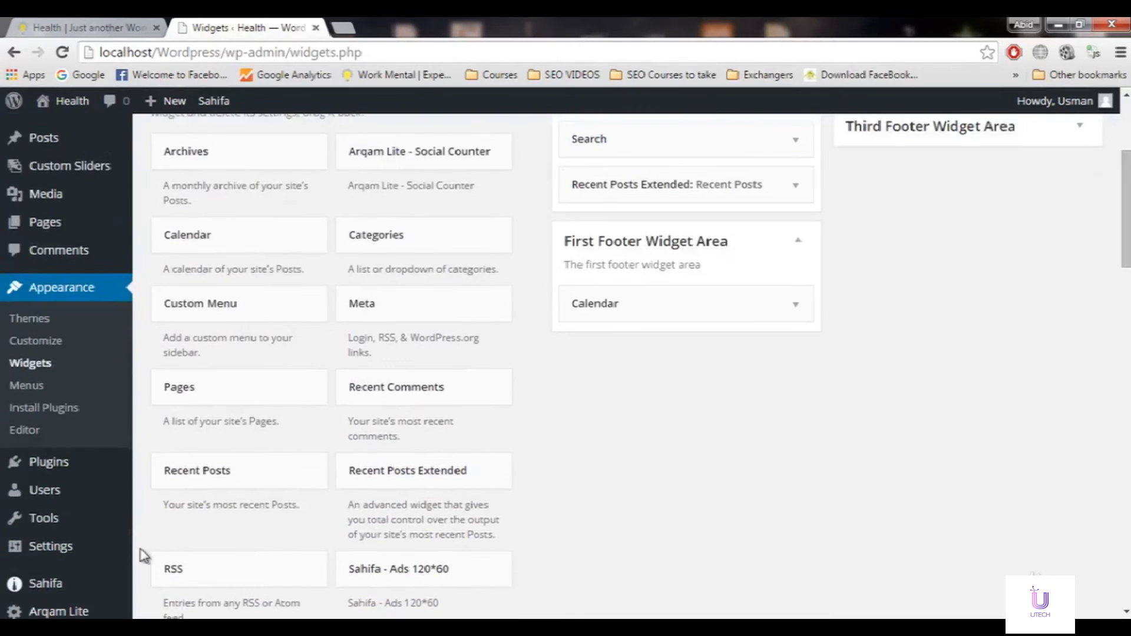
{"action": "scroll", "coordinate": [240, 459], "scroll_direction": "up", "scroll_amount": 1}
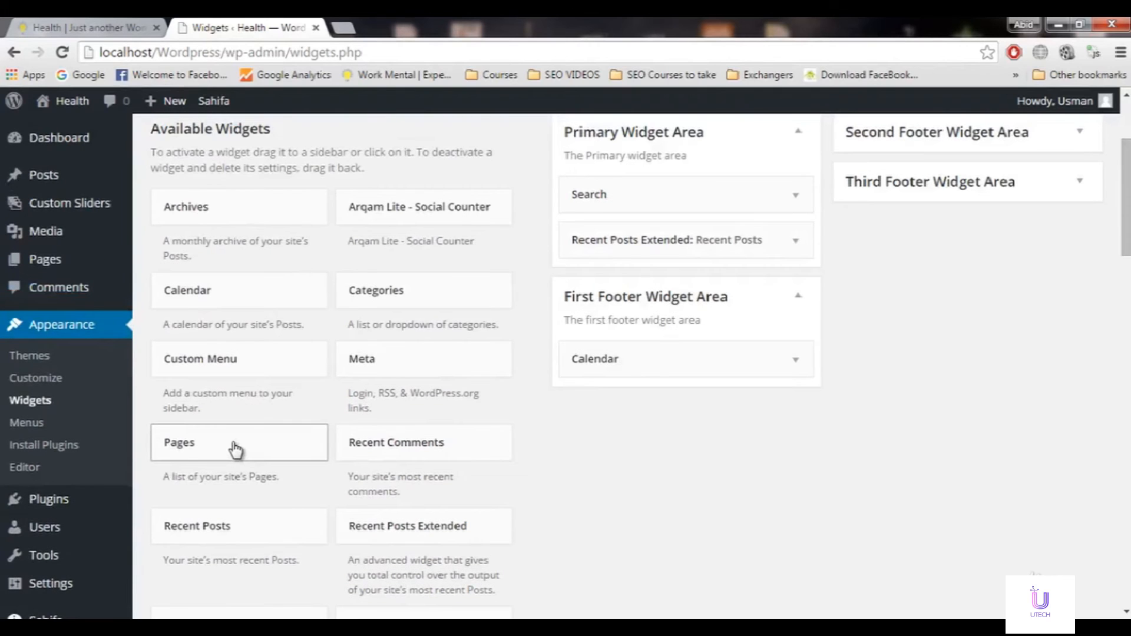
Expand the Second Footer Widget Area, add the Pages widget with its default settings, and collapse the widget
{"action": "left_click", "coordinate": [1082, 132]}
{"action": "left_click_drag", "start_coordinate": [219, 454], "coordinate": [931, 196]}
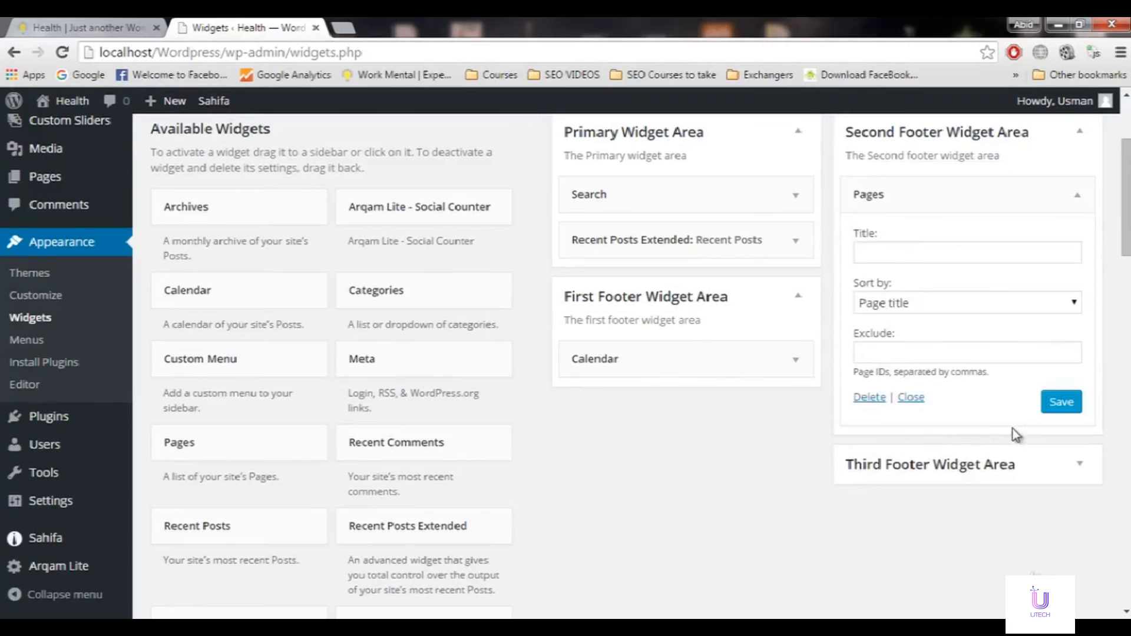
{"action": "left_click", "coordinate": [910, 397]}
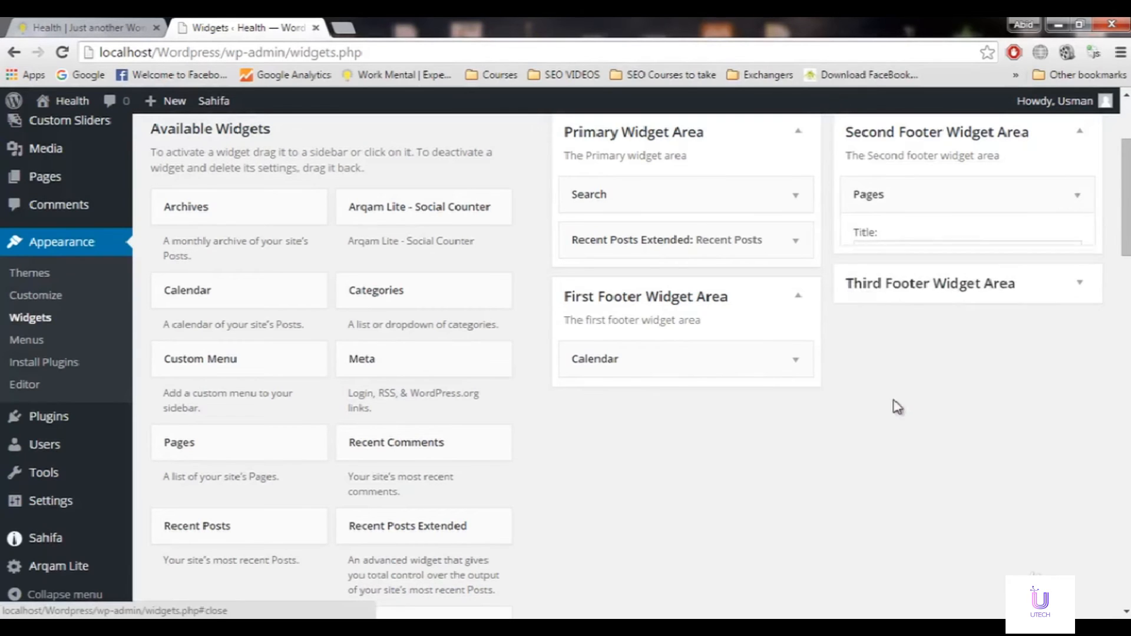
Reload the live homepage to check the Pages widget in its footer, and return to the widget management page
{"action": "left_click", "coordinate": [71, 27]}
{"action": "left_click", "coordinate": [62, 53]}
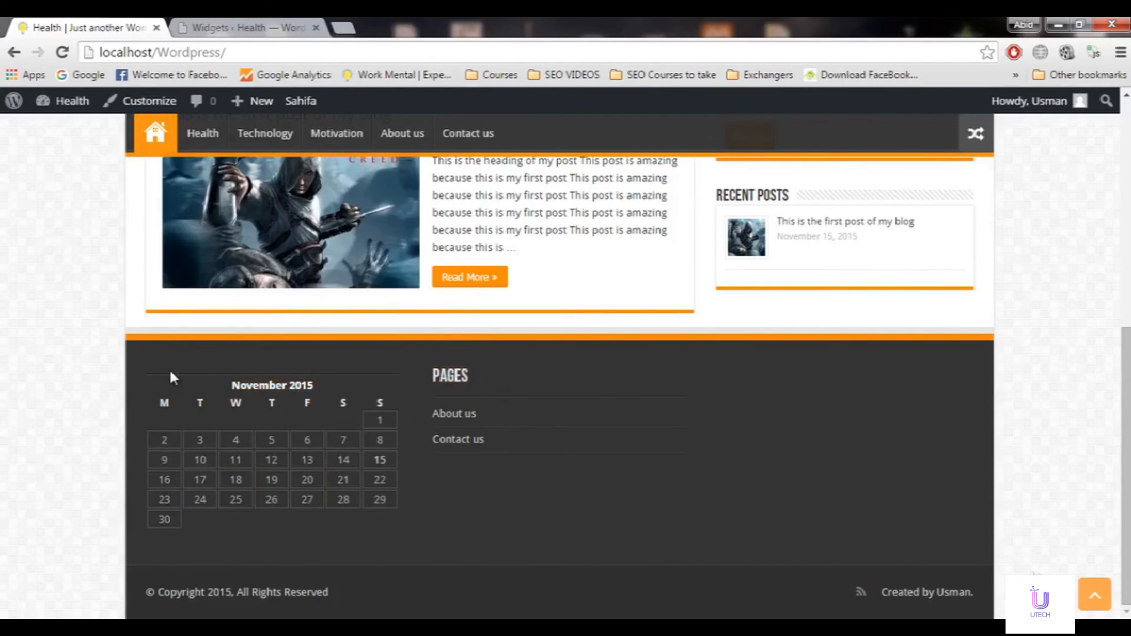
{"action": "left_click", "coordinate": [250, 24]}
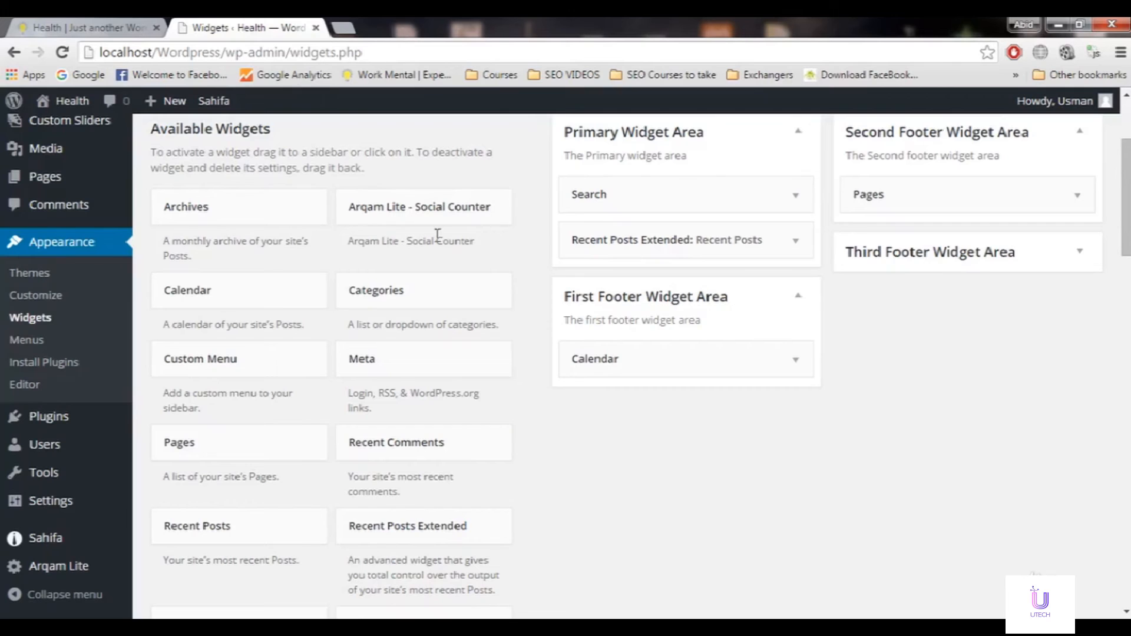
Give the Calendar widget in the First Footer Widget Area the title "Calender", save it, and collapse the widget
{"action": "left_click", "coordinate": [800, 364]}
{"action": "left_click", "coordinate": [691, 411]}
{"action": "left_click", "coordinate": [125, 24]}
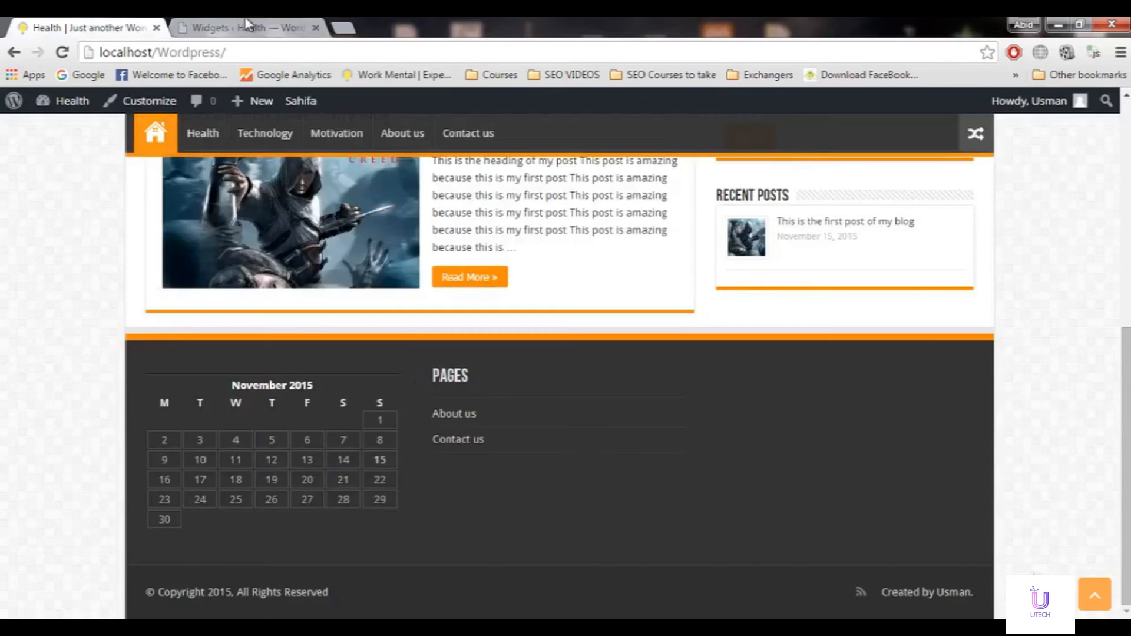
{"action": "left_click", "coordinate": [303, 24]}
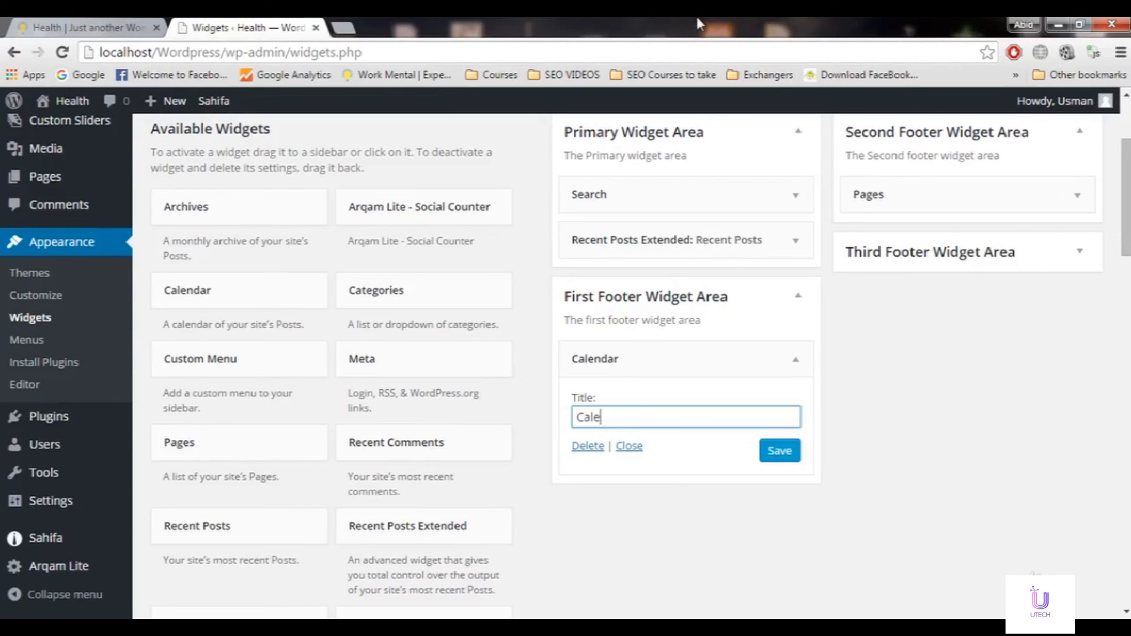
{"action": "left_click", "coordinate": [778, 451]}
{"action": "left_click", "coordinate": [801, 365]}
Reload the live homepage to check the Calendar widget's heading in the footer, and return to the widget management page
{"action": "left_click", "coordinate": [98, 27]}
{"action": "left_click", "coordinate": [62, 52]}
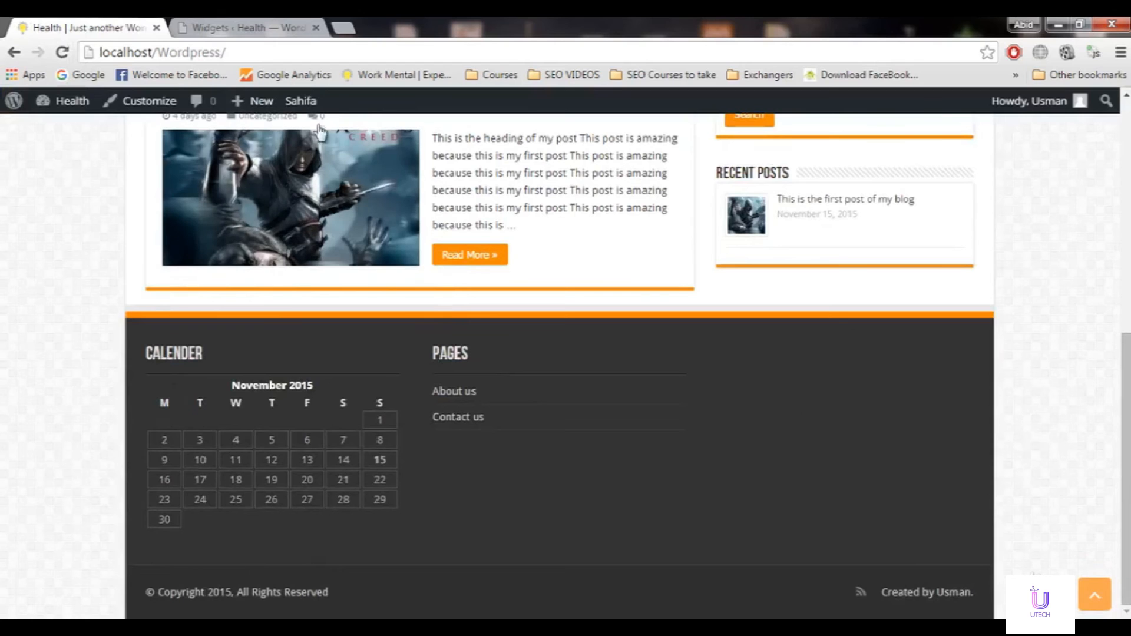
{"action": "left_click", "coordinate": [274, 24]}
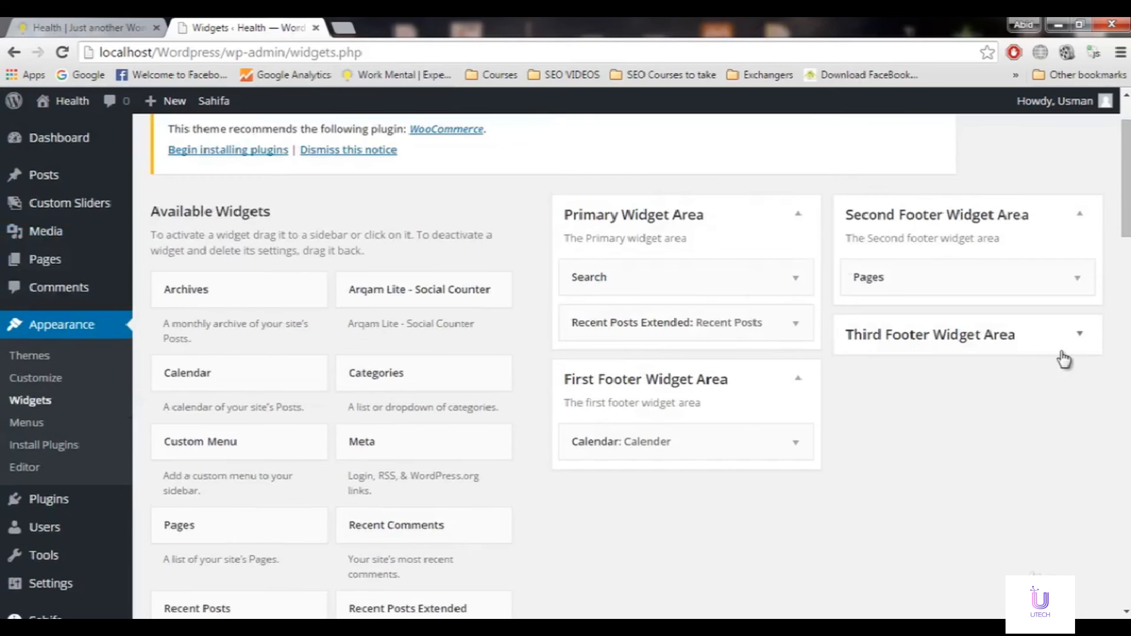
Expand the Third Footer Widget Area and browse the available widgets for one to place there, consulting the live homepage's layout
{"action": "left_click", "coordinate": [1081, 347]}
{"action": "scroll", "coordinate": [1049, 378], "scroll_direction": "down", "scroll_amount": 1}
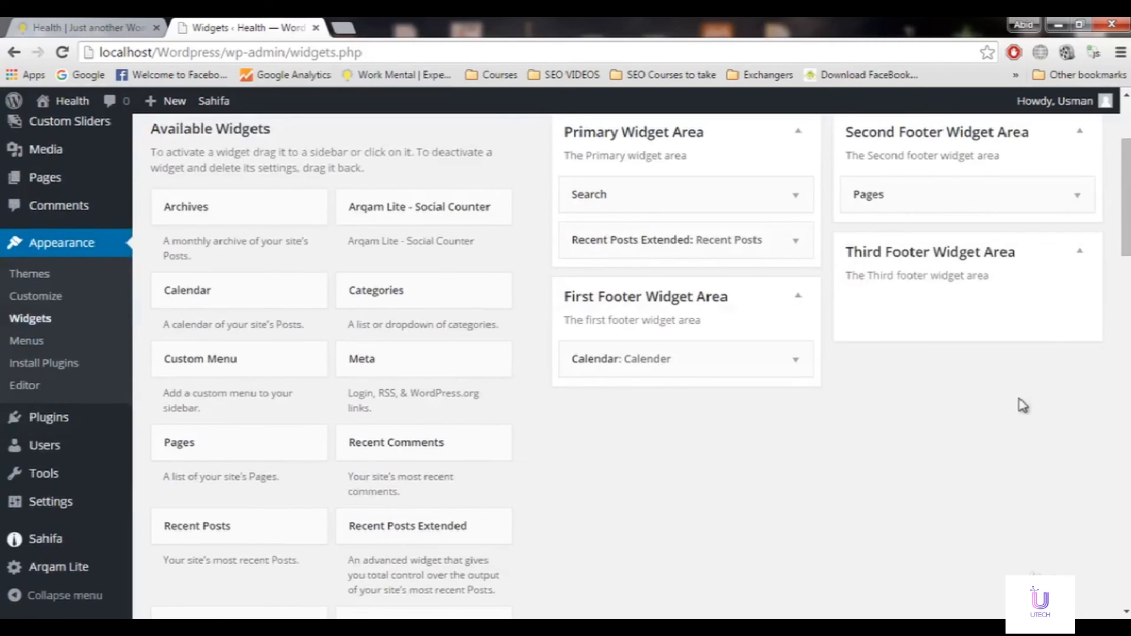
{"action": "scroll", "coordinate": [776, 440], "scroll_direction": "down", "scroll_amount": 1}
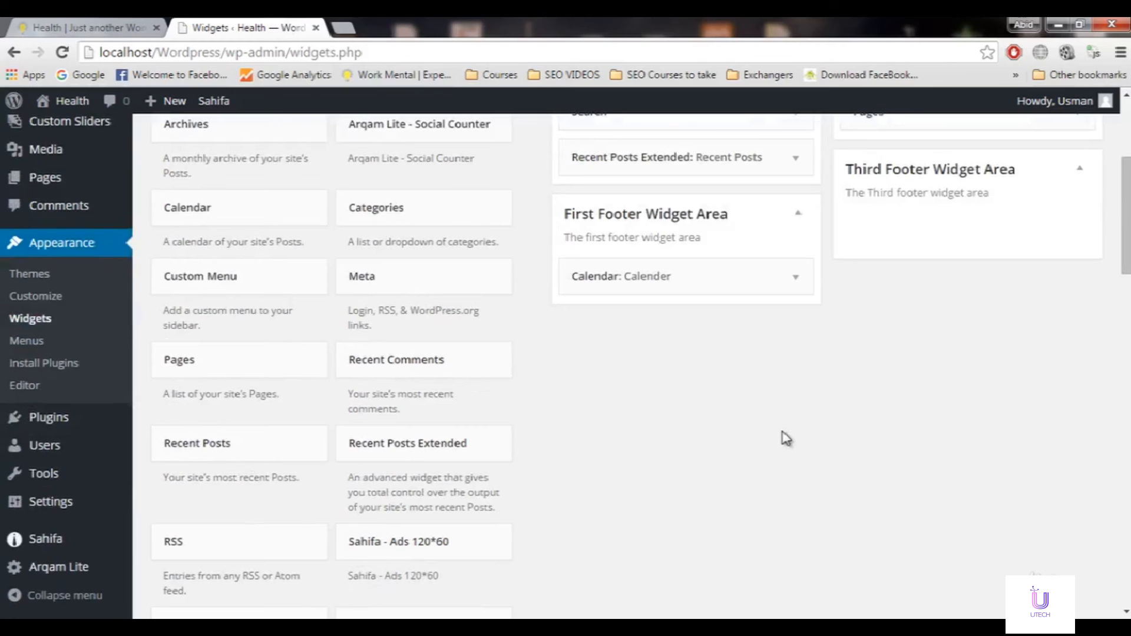
{"action": "scroll", "coordinate": [678, 458], "scroll_direction": "up", "scroll_amount": 1}
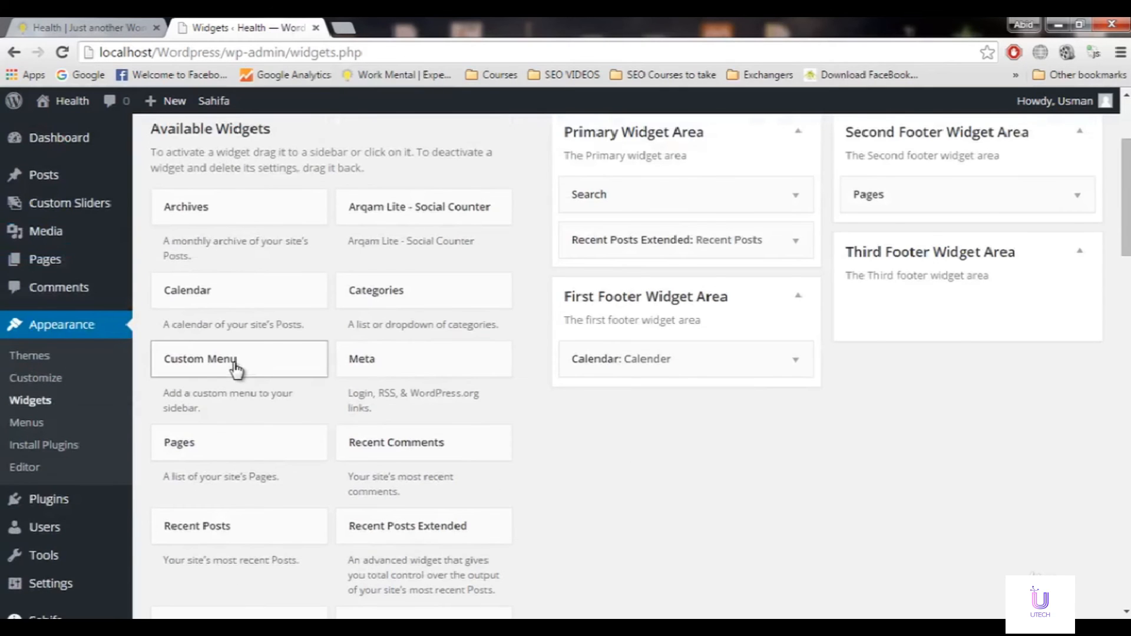
{"action": "scroll", "coordinate": [236, 368], "scroll_direction": "up", "scroll_amount": 1}
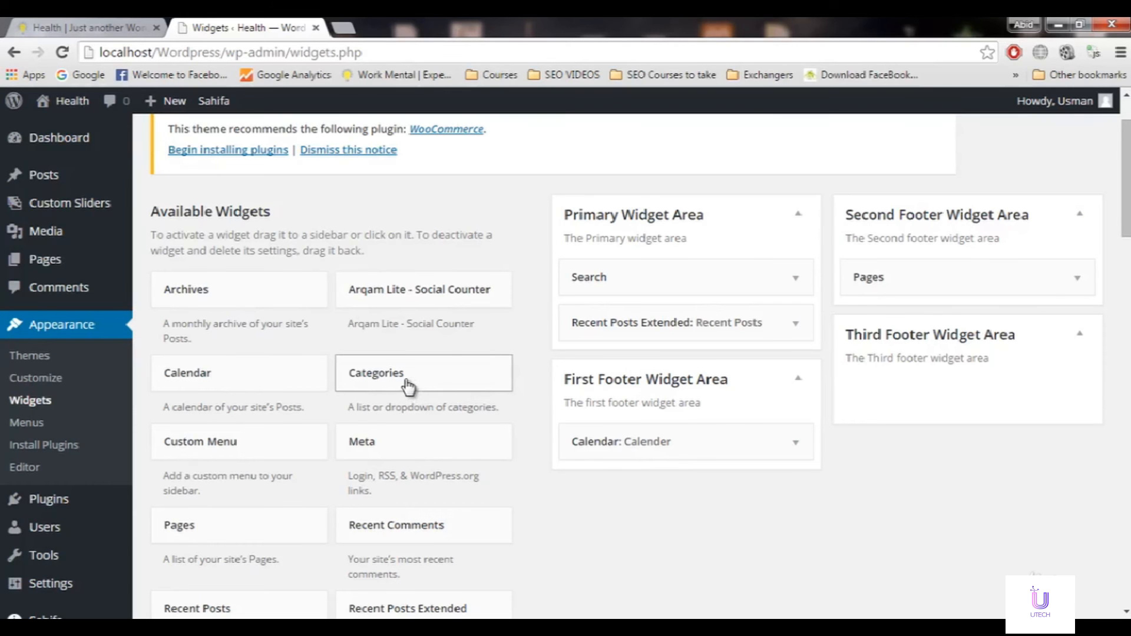
{"action": "key", "text": "ctrl+Page_Up"}
{"action": "scroll", "coordinate": [179, 268], "scroll_direction": "up", "scroll_amount": 10}
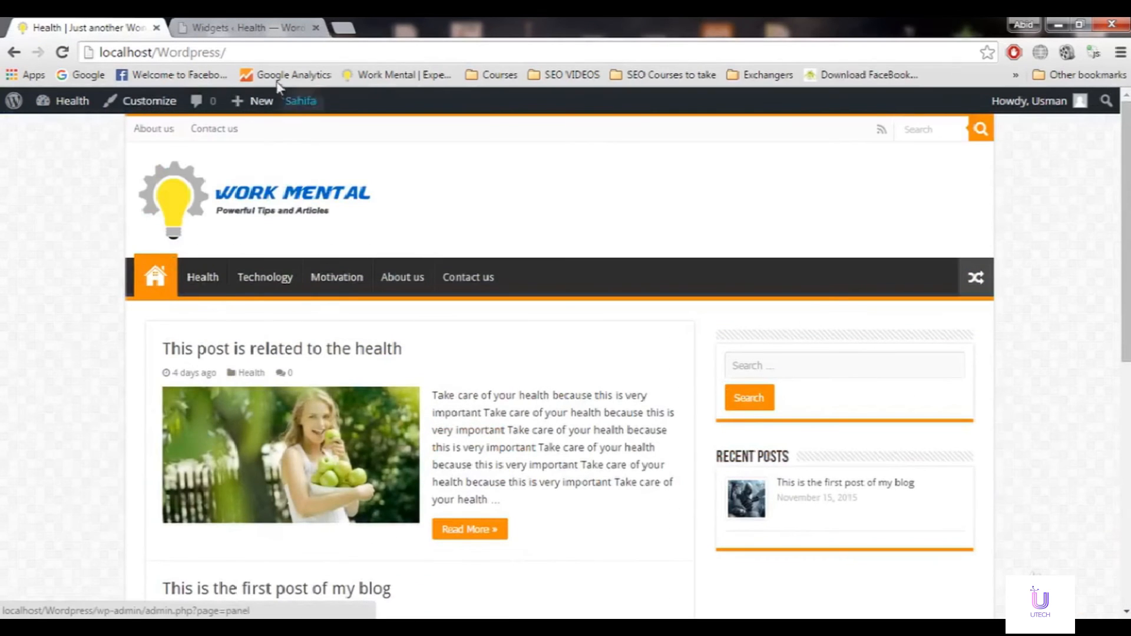
{"action": "left_click", "coordinate": [276, 27]}
Add the Categories widget to the Third Footer Widget Area, title it "Categories", enable Display as dropdown, and save it
{"action": "scroll", "coordinate": [424, 292], "scroll_direction": "down", "scroll_amount": 1}
{"action": "left_click_drag", "start_coordinate": [398, 306], "coordinate": [1022, 362]}
{"action": "left_click", "coordinate": [992, 374]}
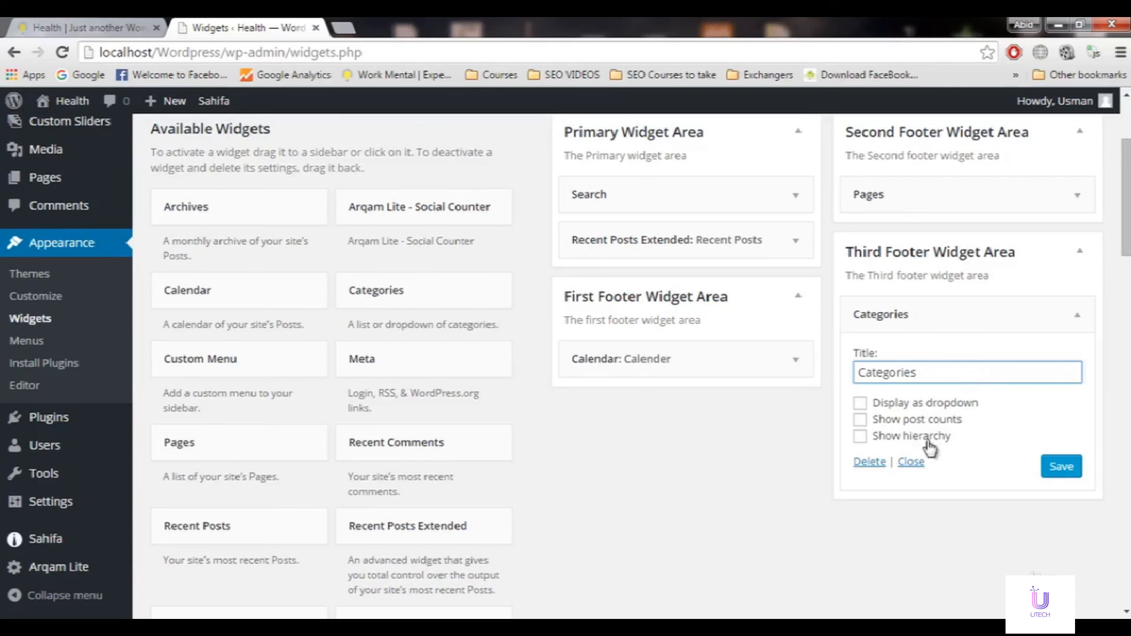
{"action": "left_click", "coordinate": [911, 406]}
{"action": "left_click", "coordinate": [1058, 466]}
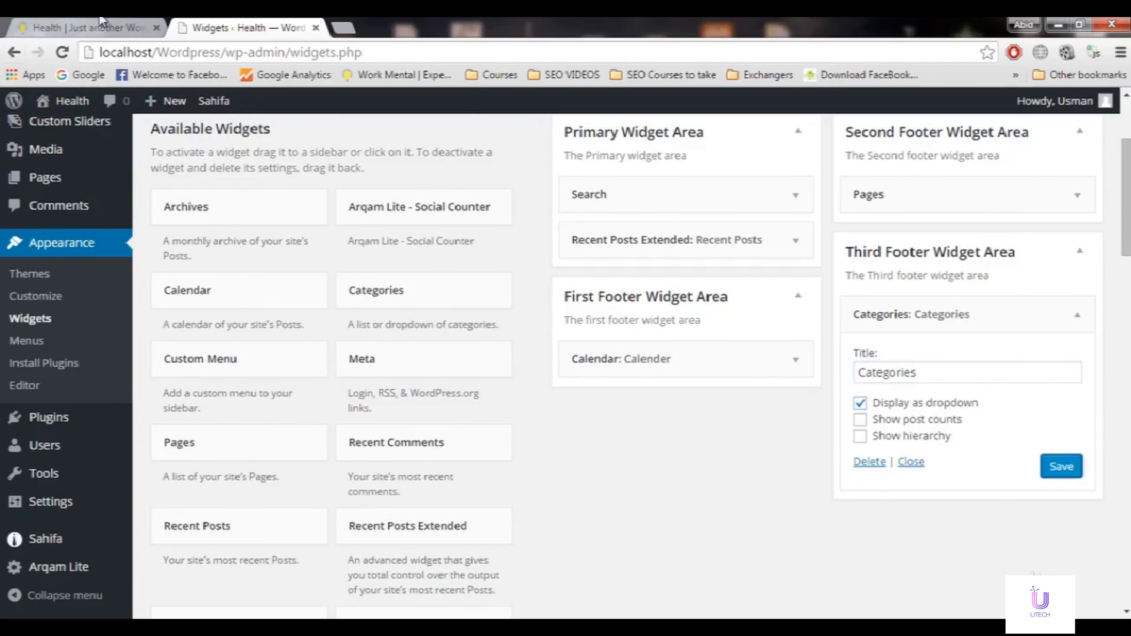
Reload the live homepage and try the category dropdown in the third footer column
{"action": "left_click", "coordinate": [91, 27]}
{"action": "left_click", "coordinate": [65, 53]}
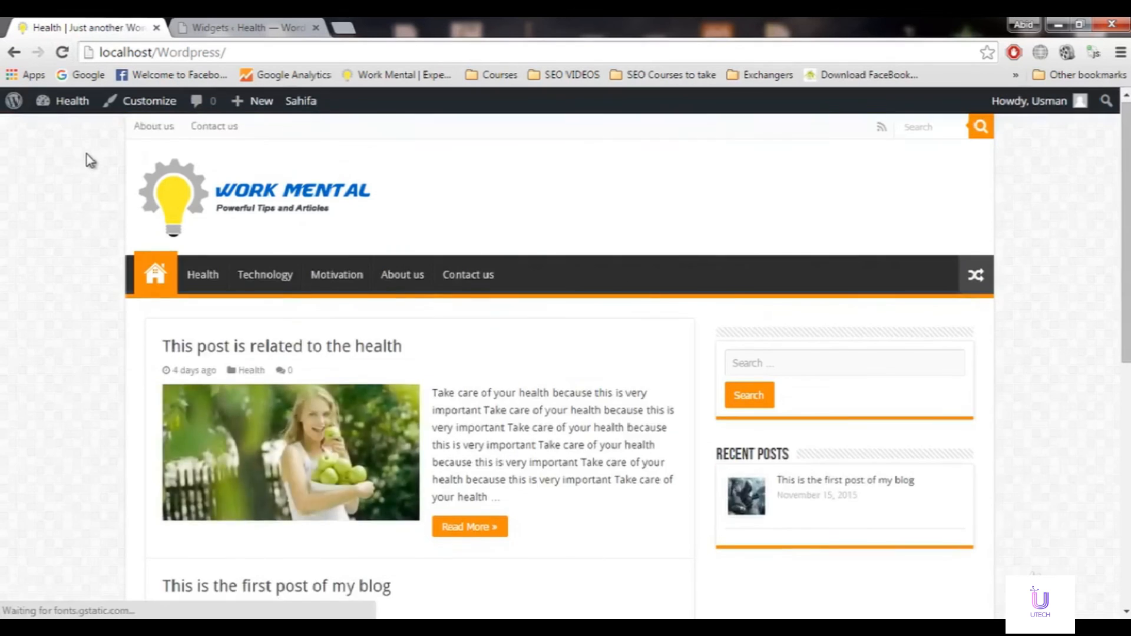
{"action": "scroll", "coordinate": [86, 156], "scroll_direction": "down", "scroll_amount": 8}
{"action": "left_click", "coordinate": [811, 401]}
{"action": "left_click", "coordinate": [796, 497]}
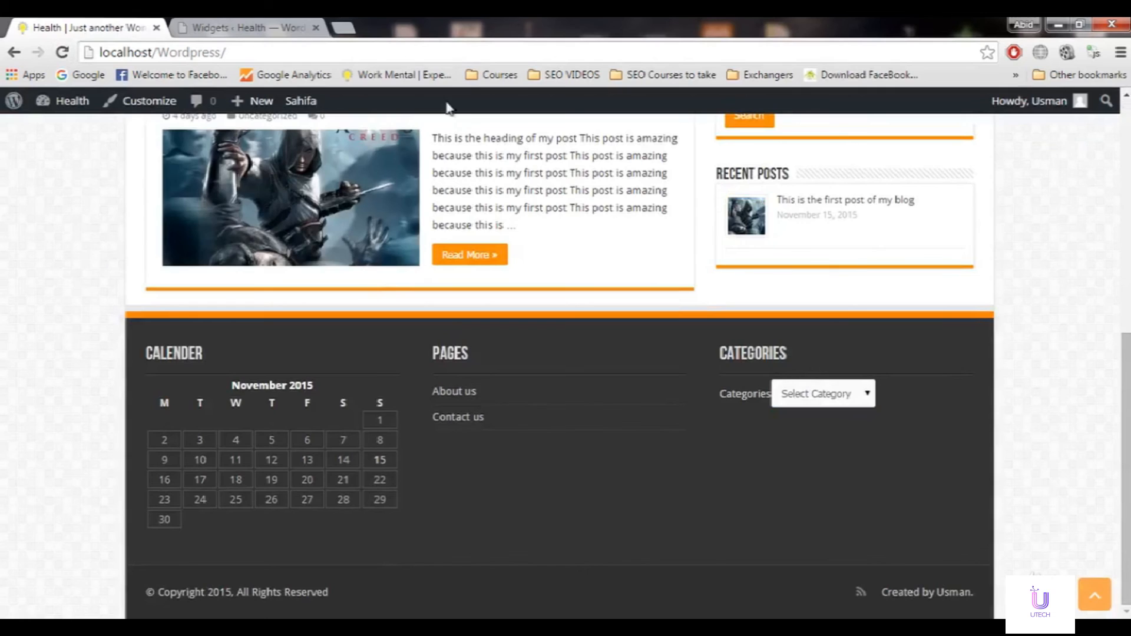
Return to the widget management page, disable Display as dropdown for the Categories widget, and save it
{"action": "left_click", "coordinate": [218, 28]}
{"action": "left_click", "coordinate": [860, 403]}
{"action": "left_click", "coordinate": [1060, 466]}
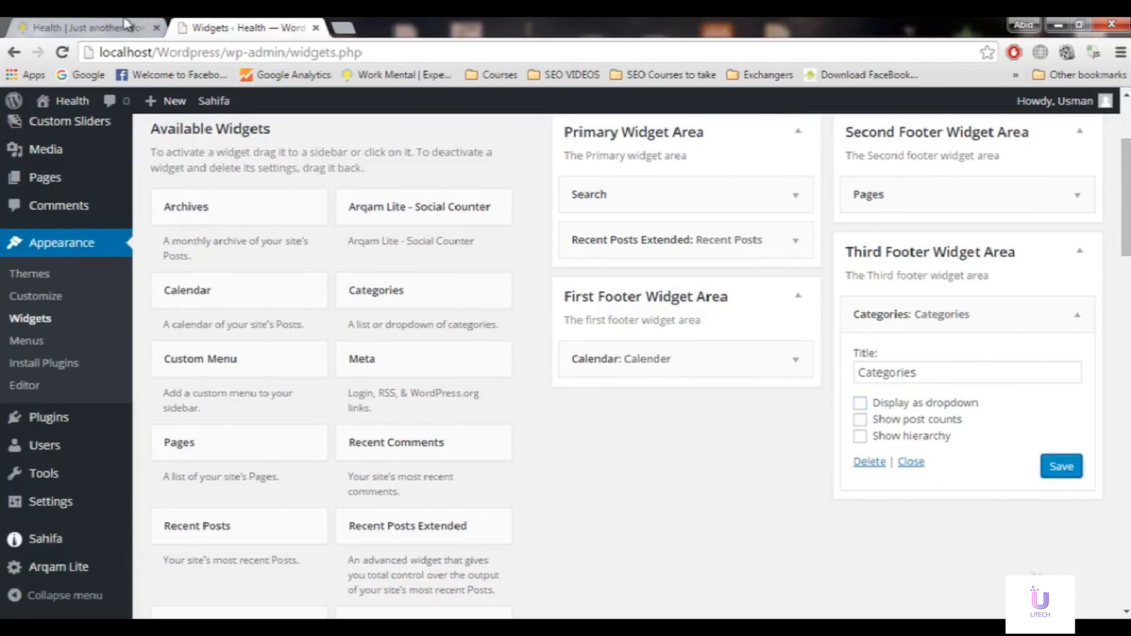
Reload the live homepage and examine the Categories column in its footer
{"action": "left_click", "coordinate": [125, 23]}
{"action": "left_click", "coordinate": [62, 52]}
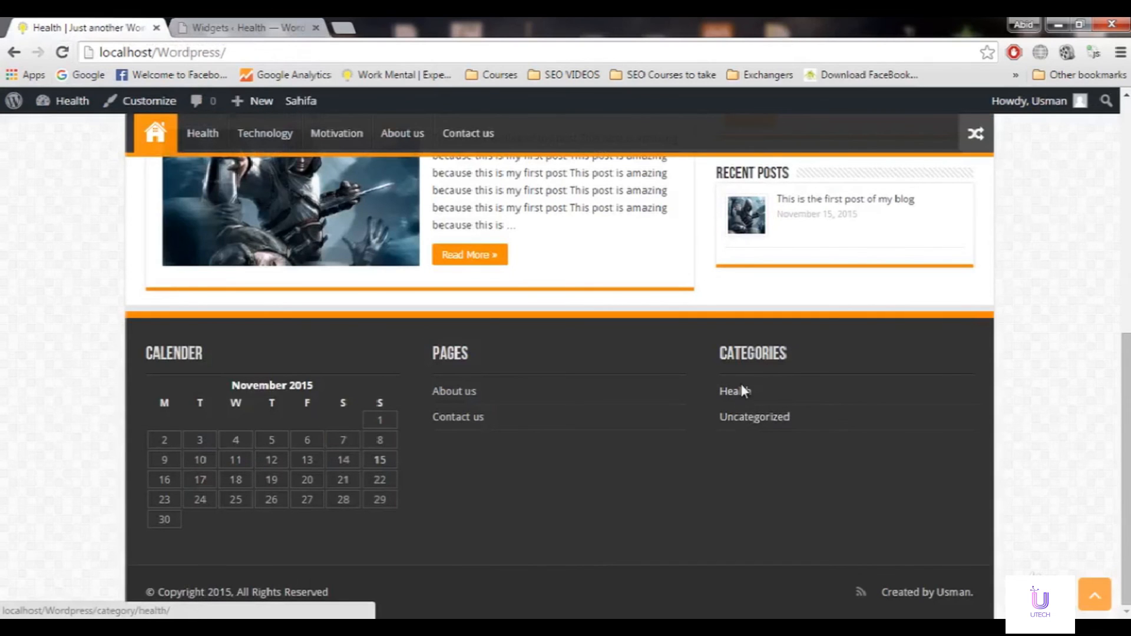
{"action": "mouse_move", "coordinate": [1126, 477]}
{"action": "left_mouse_down"}
{"action": "mouse_move", "coordinate": [1112, 215]}
{"action": "mouse_move", "coordinate": [1127, 262]}
{"action": "left_mouse_up"}
{"action": "scroll", "coordinate": [810, 426], "scroll_direction": "down", "scroll_amount": 7}
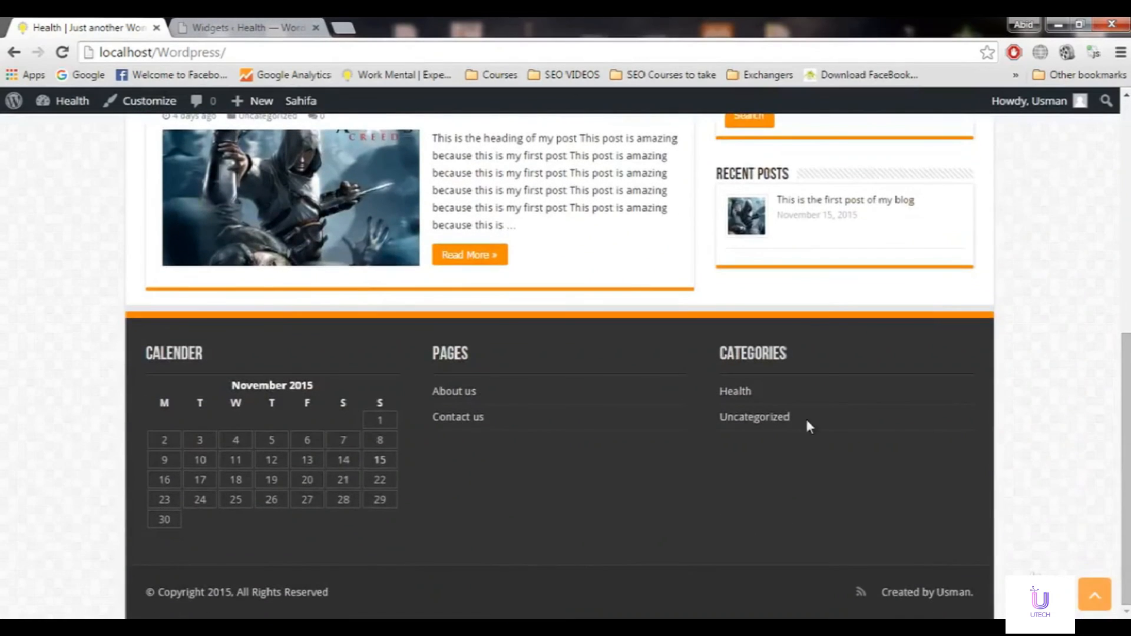
Enable Show hierarchy for the footer's Categories widget, save it, and reload the live homepage
{"action": "left_click", "coordinate": [185, 22]}
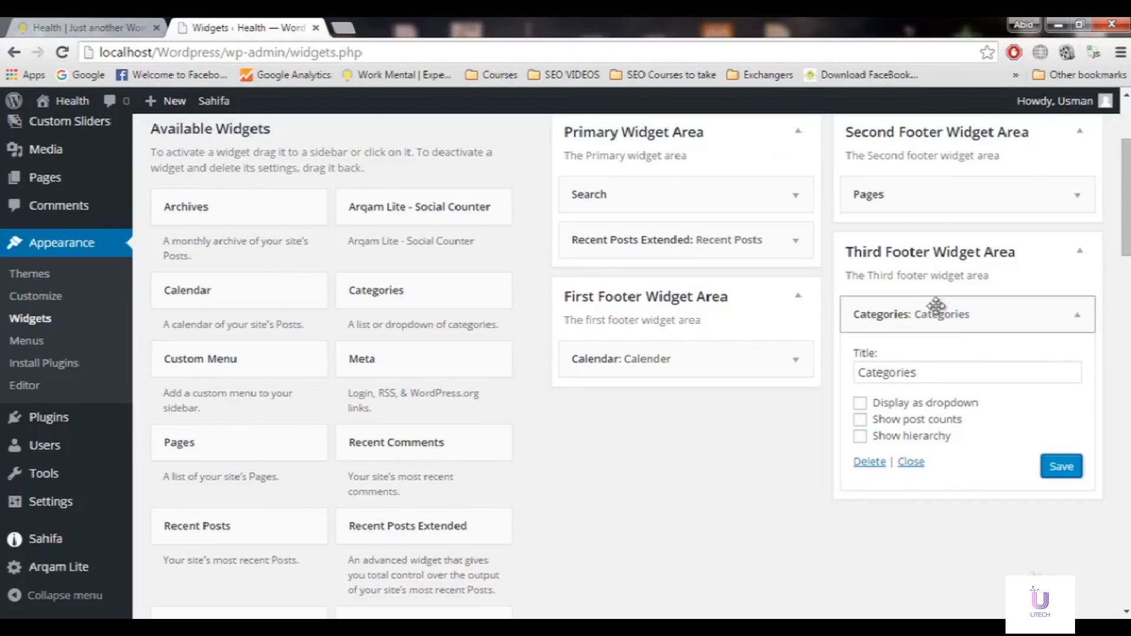
{"action": "left_click", "coordinate": [899, 436]}
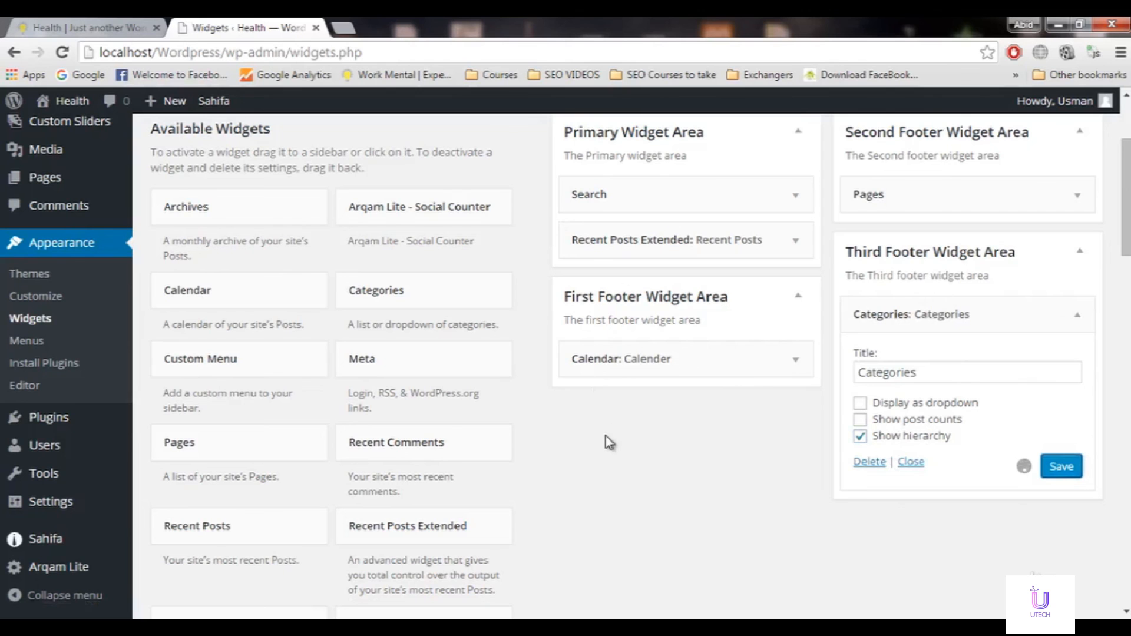
{"action": "left_click", "coordinate": [100, 22]}
{"action": "left_click", "coordinate": [62, 52]}
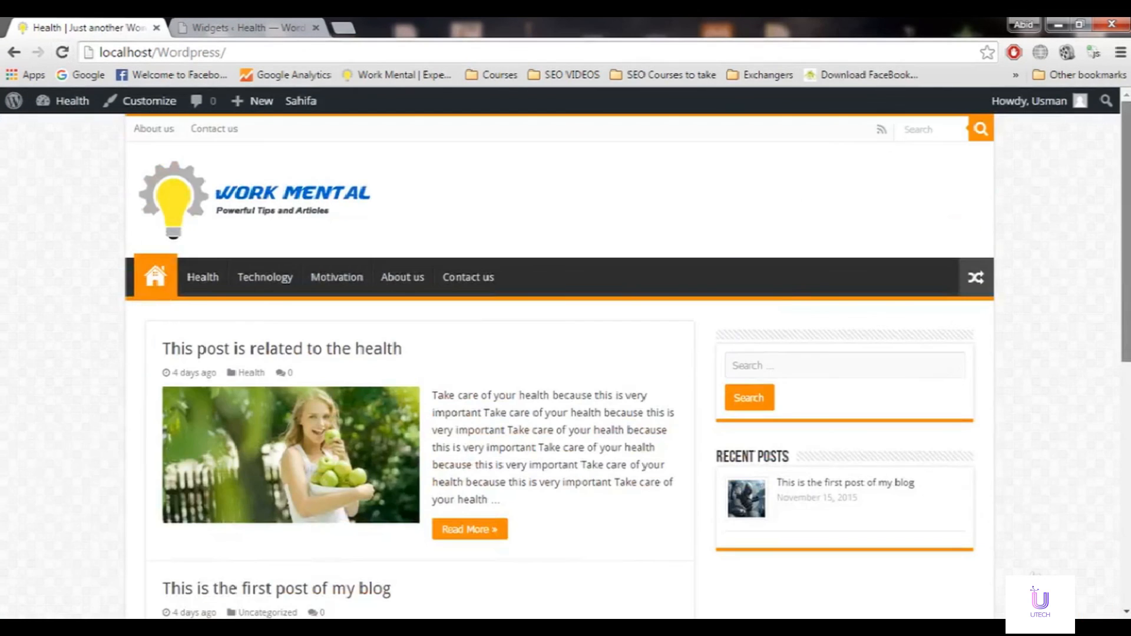
Visit the Technology, Motivation and Health category pages to check which contain posts, and return to the homepage
{"action": "left_click", "coordinate": [270, 287]}
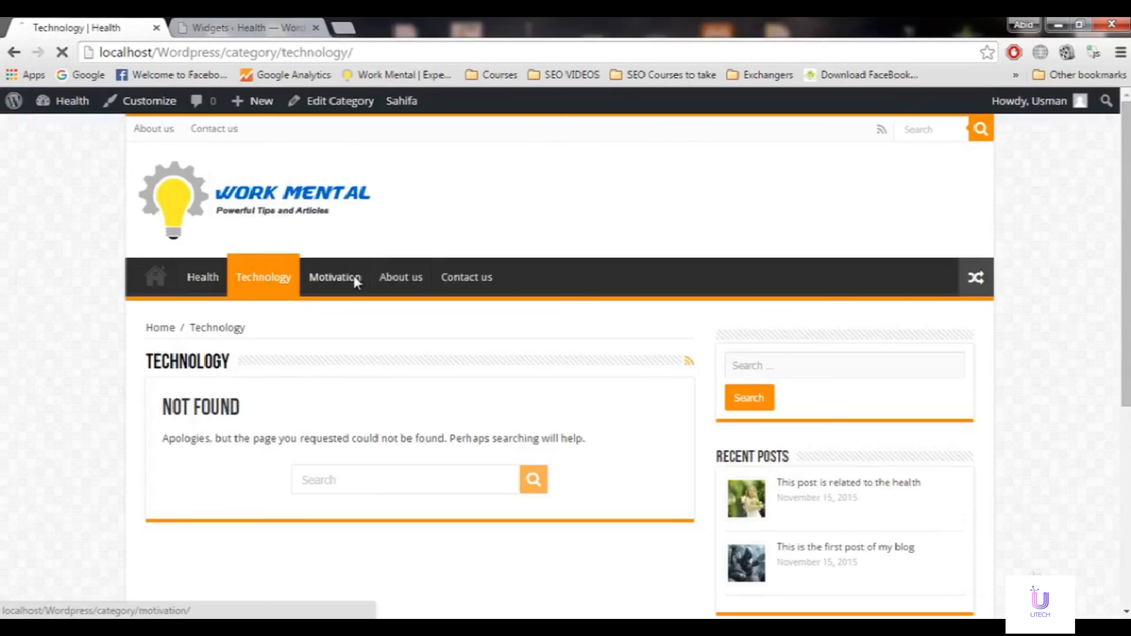
{"action": "left_click", "coordinate": [207, 288]}
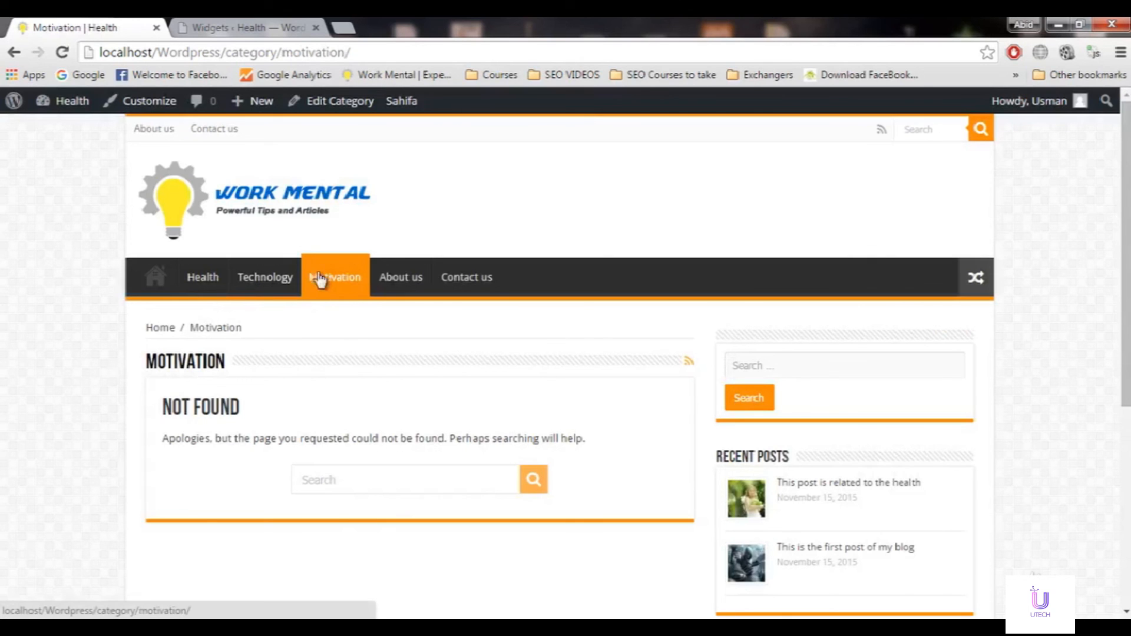
{"action": "left_click", "coordinate": [209, 280]}
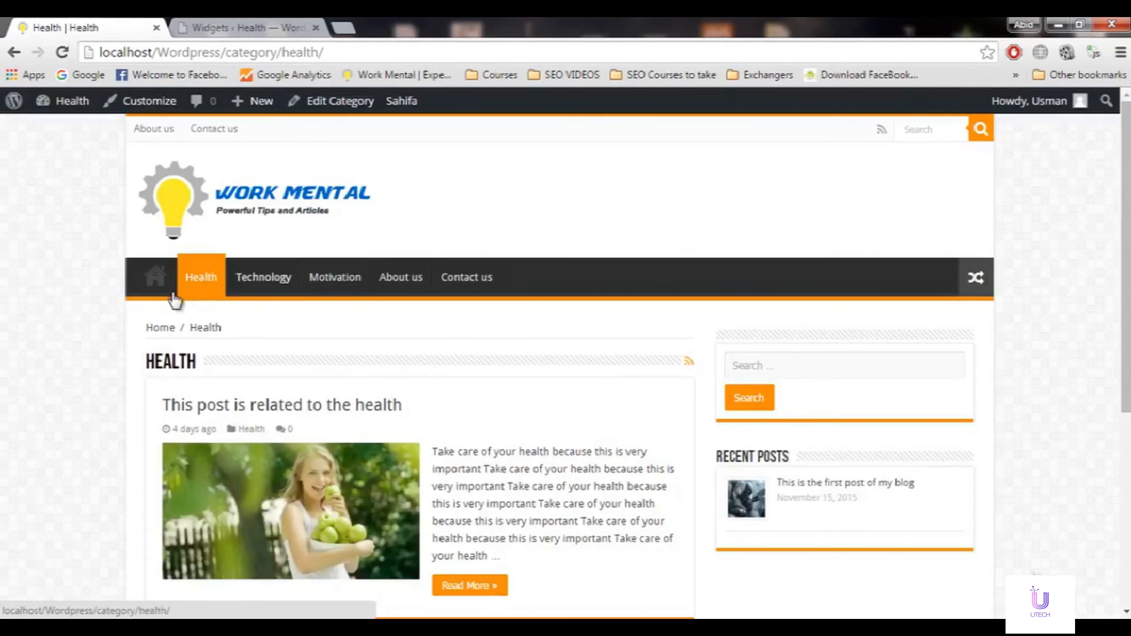
{"action": "left_click", "coordinate": [152, 284]}
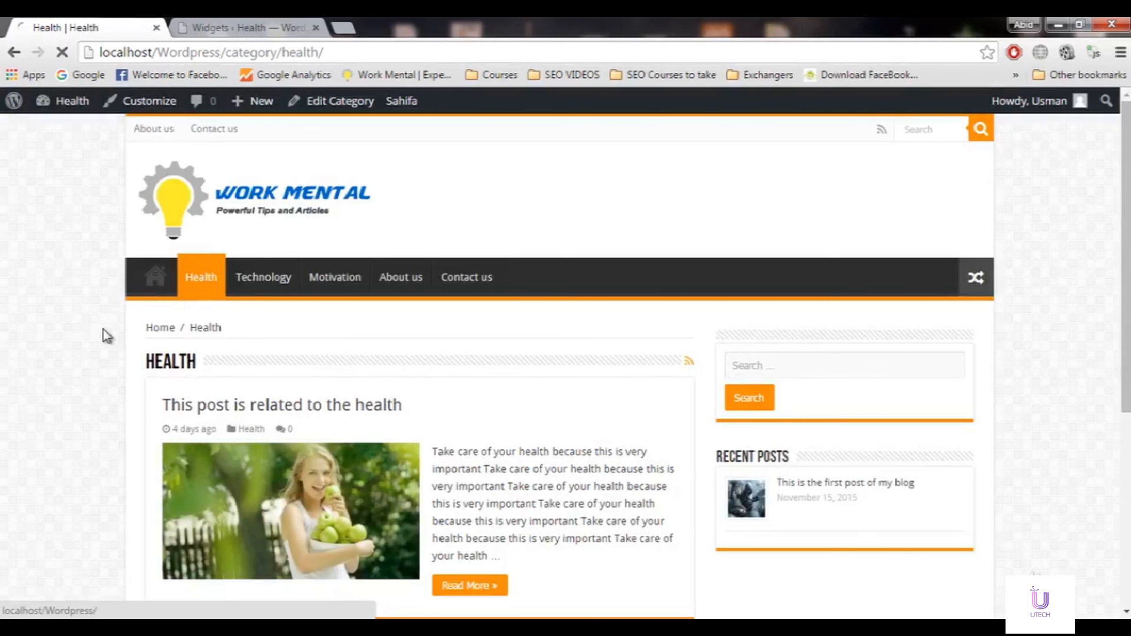
Examine the homepage's posts, sidebar and the Calendar, Pages and Categories columns of its footer
{"action": "scroll", "coordinate": [102, 335], "scroll_direction": "down", "scroll_amount": 1}
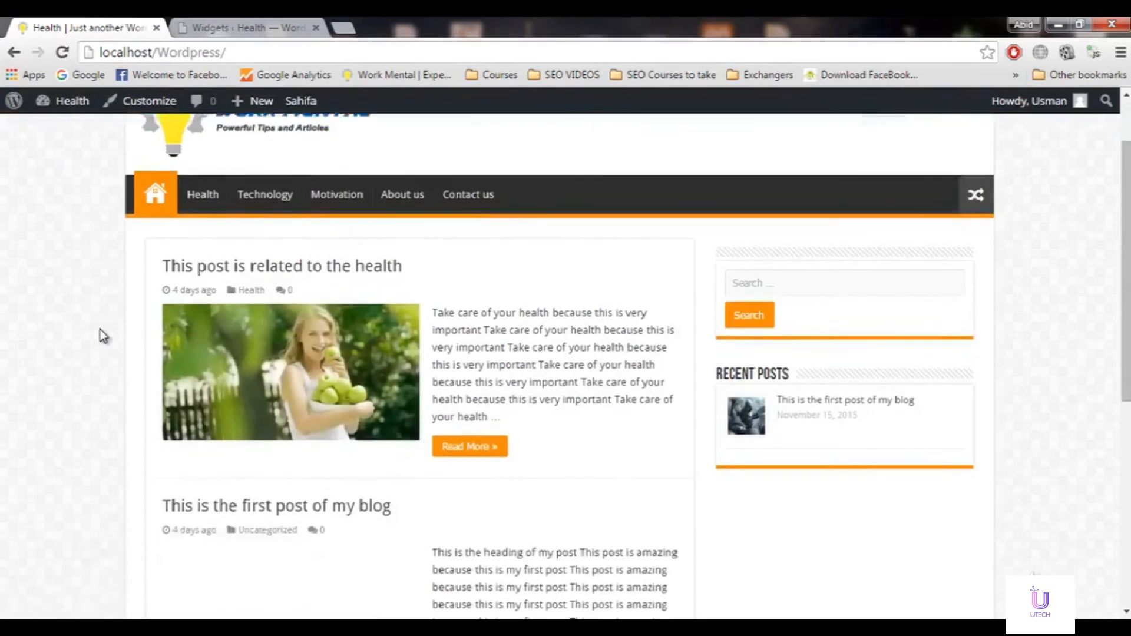
{"action": "scroll", "coordinate": [165, 341], "scroll_direction": "down", "scroll_amount": 5}
{"action": "scroll", "coordinate": [210, 283], "scroll_direction": "up", "scroll_amount": 7}
{"action": "scroll", "coordinate": [250, 380], "scroll_direction": "down", "scroll_amount": 4}
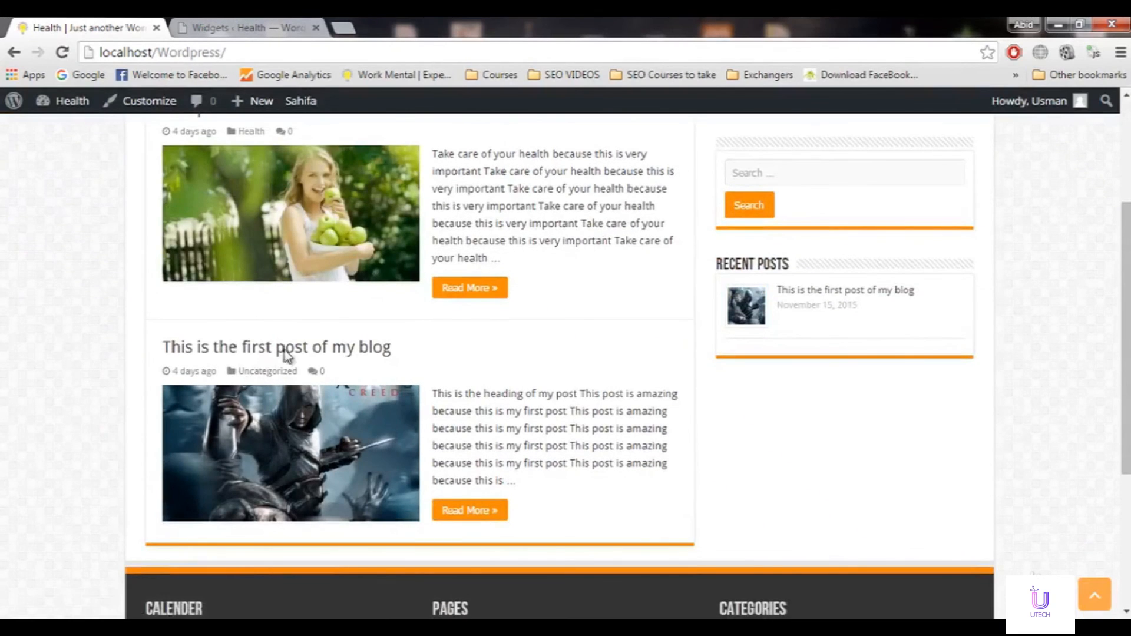
{"action": "scroll", "coordinate": [678, 422], "scroll_direction": "down", "scroll_amount": 3}
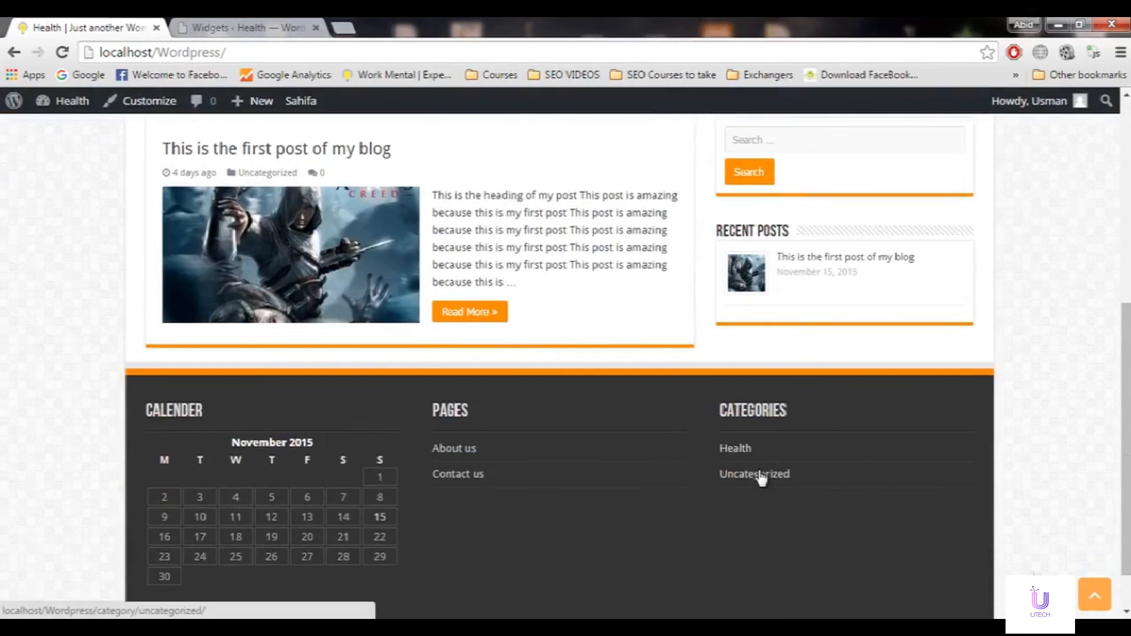
{"action": "scroll", "coordinate": [762, 477], "scroll_direction": "down", "scroll_amount": 1}
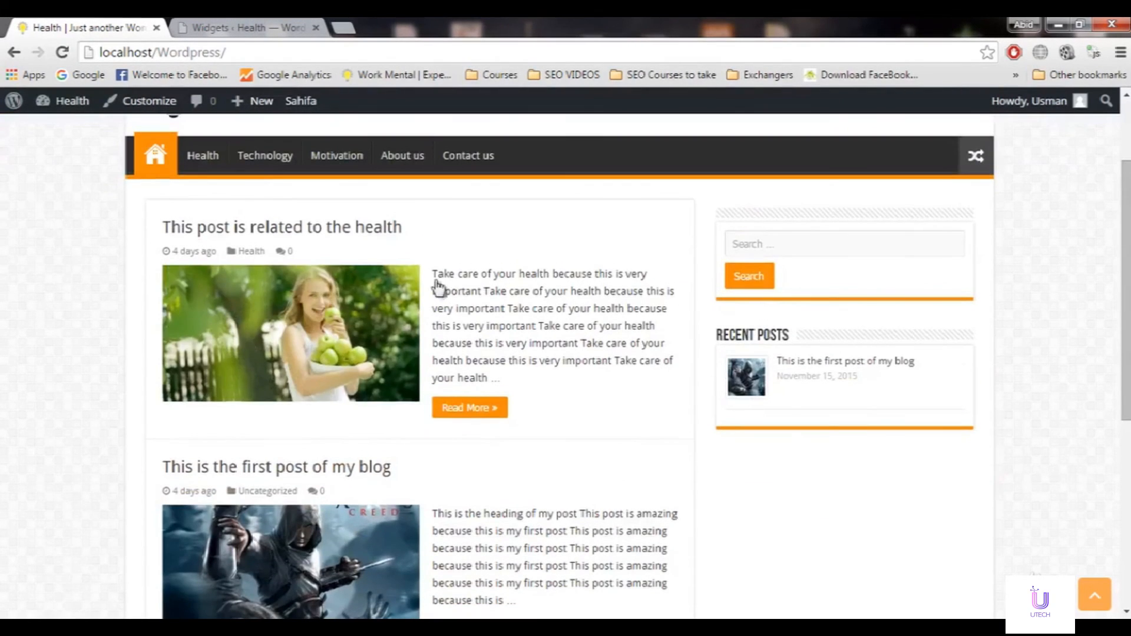
{"action": "scroll", "coordinate": [392, 214], "scroll_direction": "down", "scroll_amount": 1}
{"action": "scroll", "coordinate": [899, 446], "scroll_direction": "down", "scroll_amount": 6}
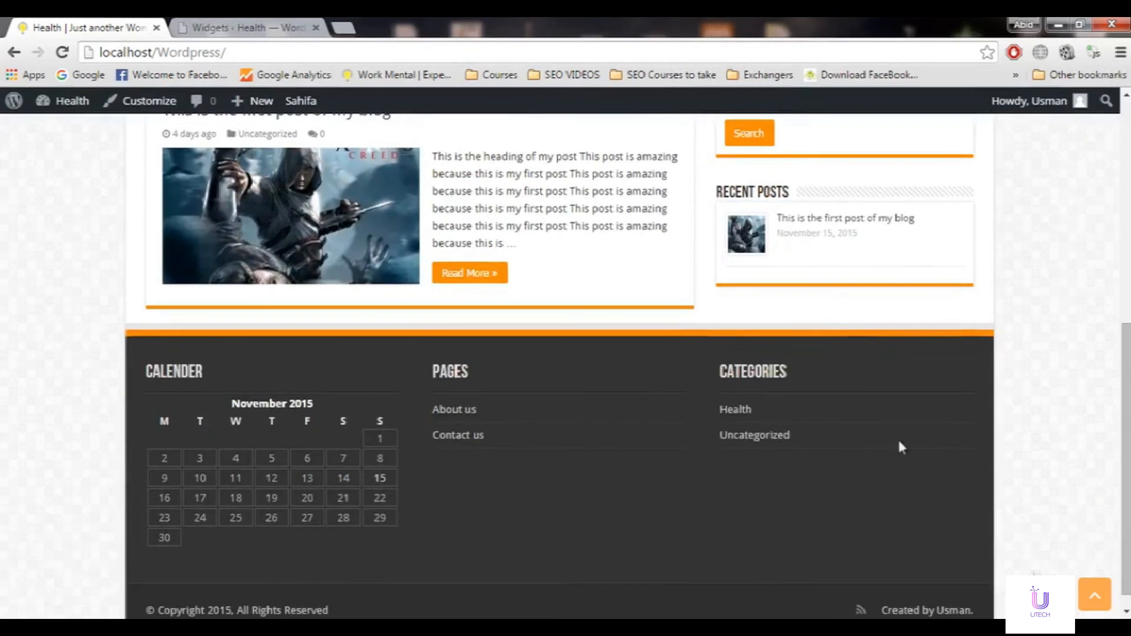
{"action": "scroll", "coordinate": [898, 447], "scroll_direction": "down", "scroll_amount": 1}
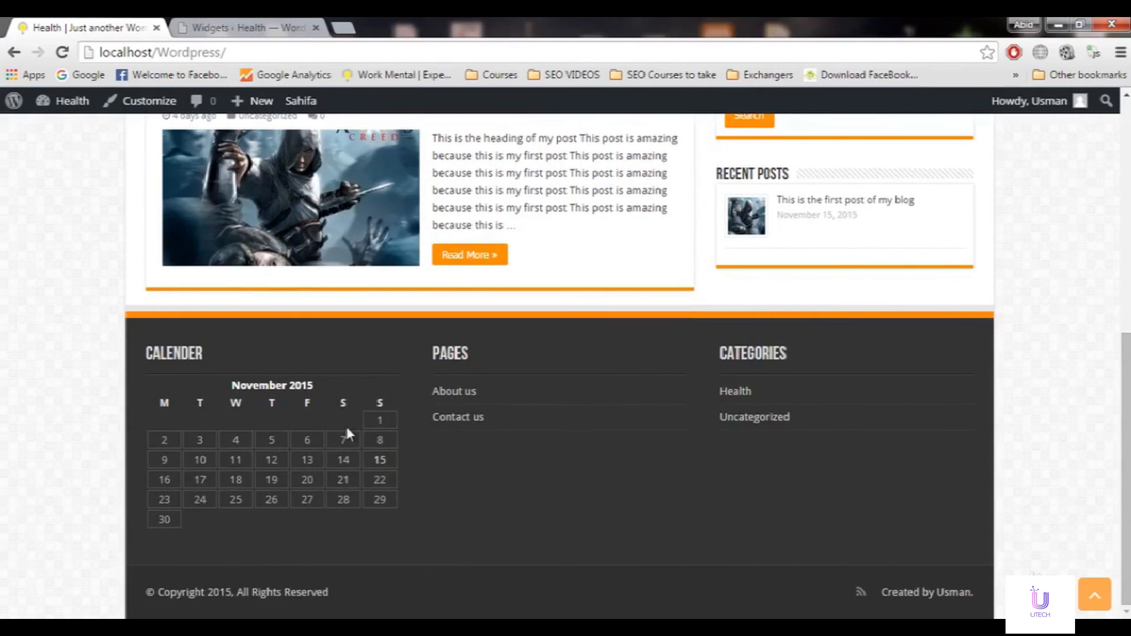
{"action": "left_click_drag", "start_coordinate": [1126, 470], "coordinate": [1127, 280]}
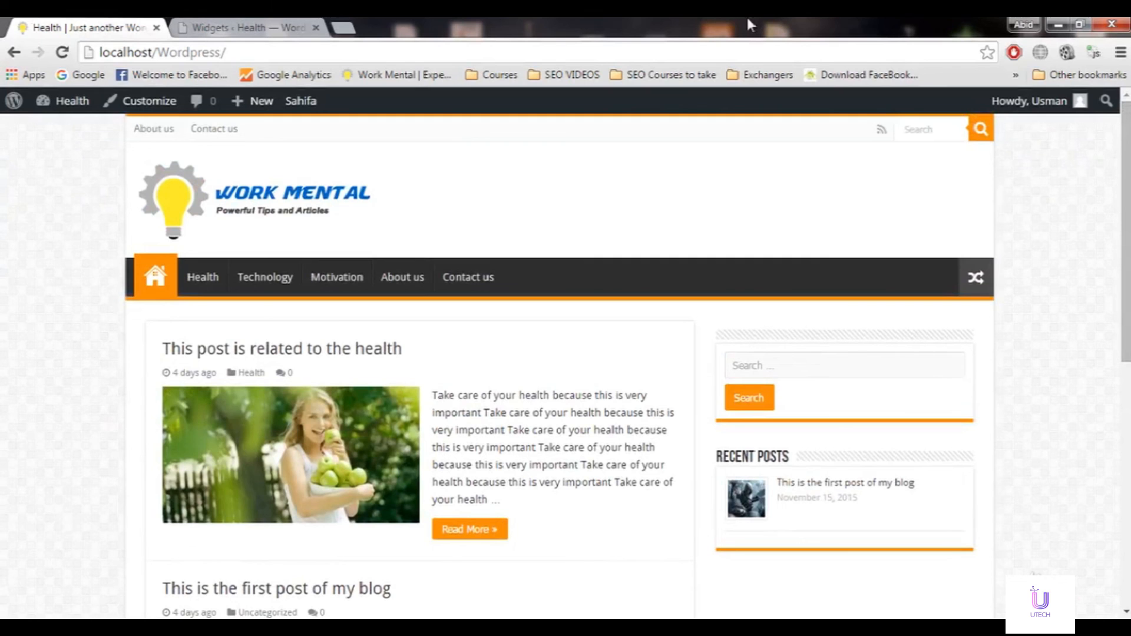